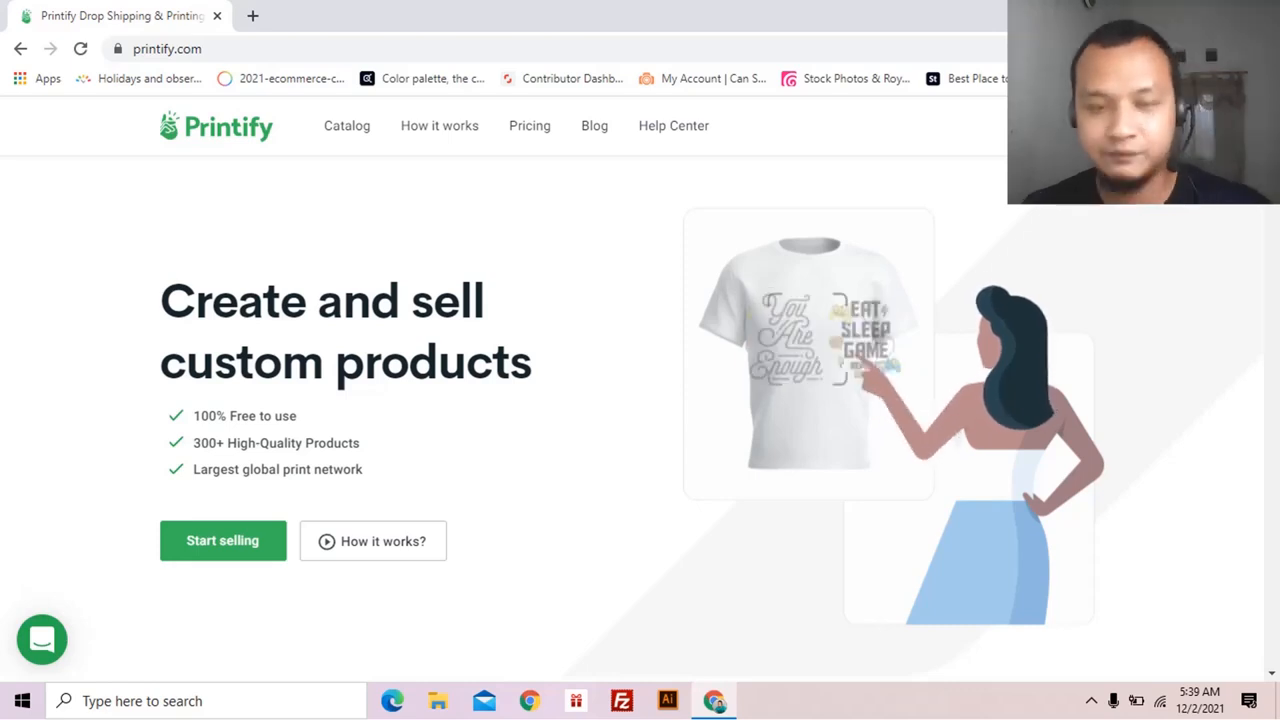
Review the Printify home page from the benefits overview down to the Make Money, Risk-Free section
scroll(640, 400, "down", 2)
scroll(989, 354, "down", 10)
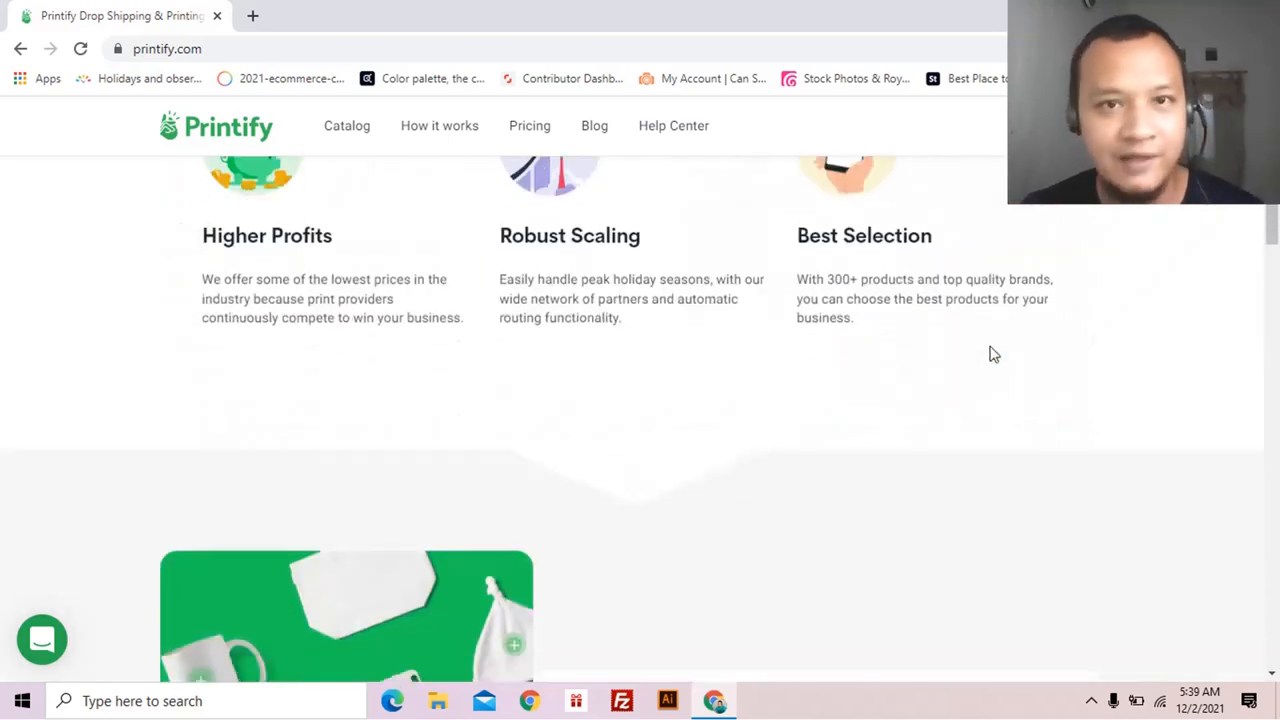
scroll(989, 354, "down", 8)
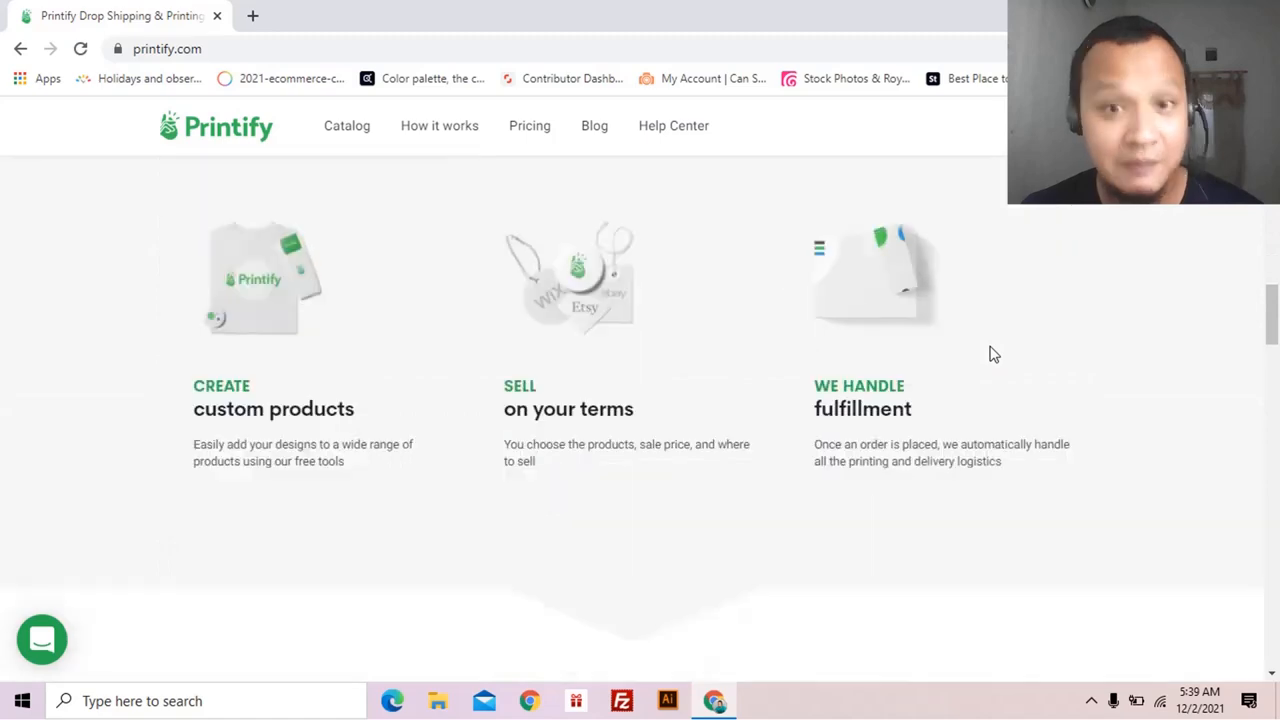
scroll(990, 353, "down", 15)
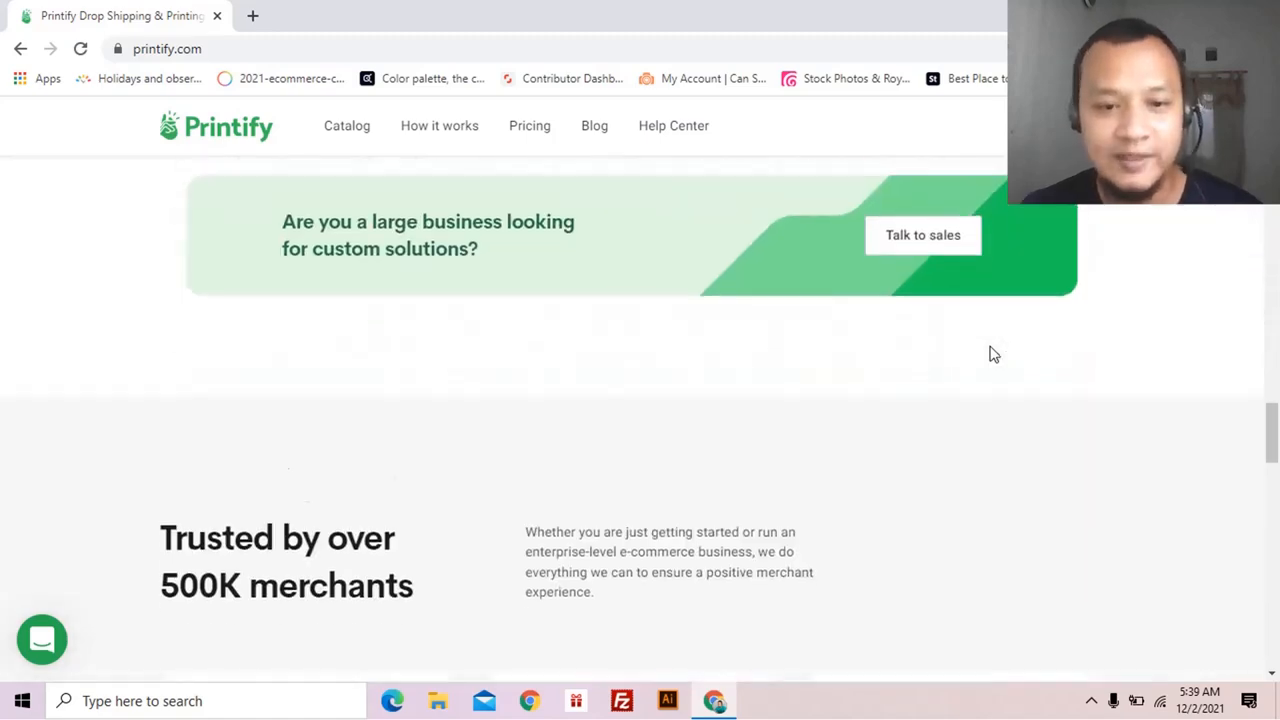
scroll(990, 353, "down", 2)
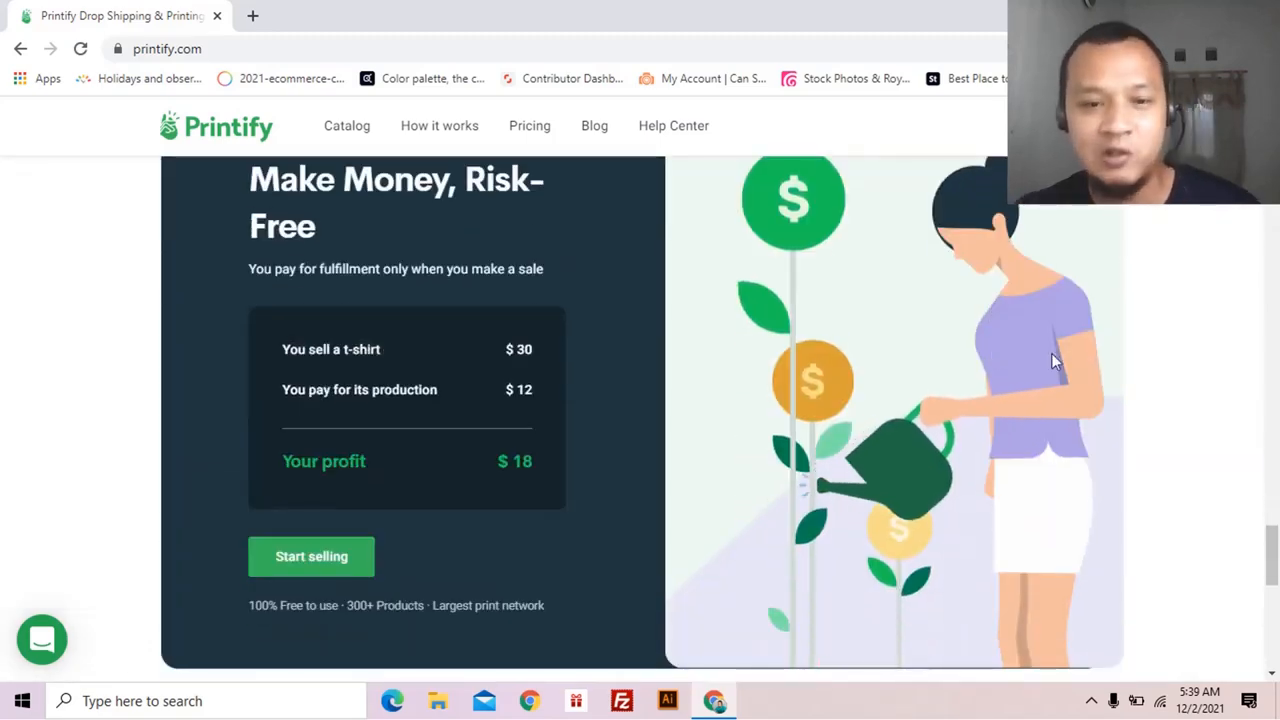
left_click_drag(1272, 533, 1272, 532)
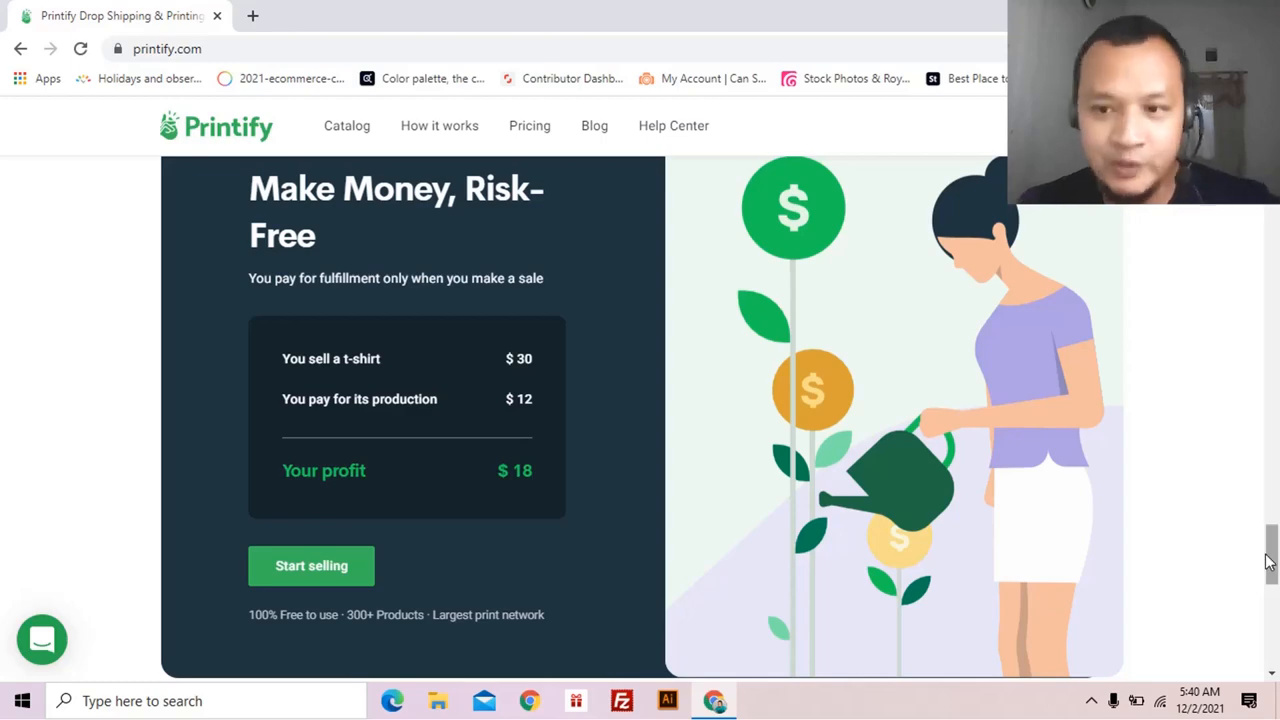
Examine the e-commerce platforms and marketplaces offered in the home page's Connect your store section
scroll(1268, 562, "up", 4)
scroll(1268, 562, "up", 11)
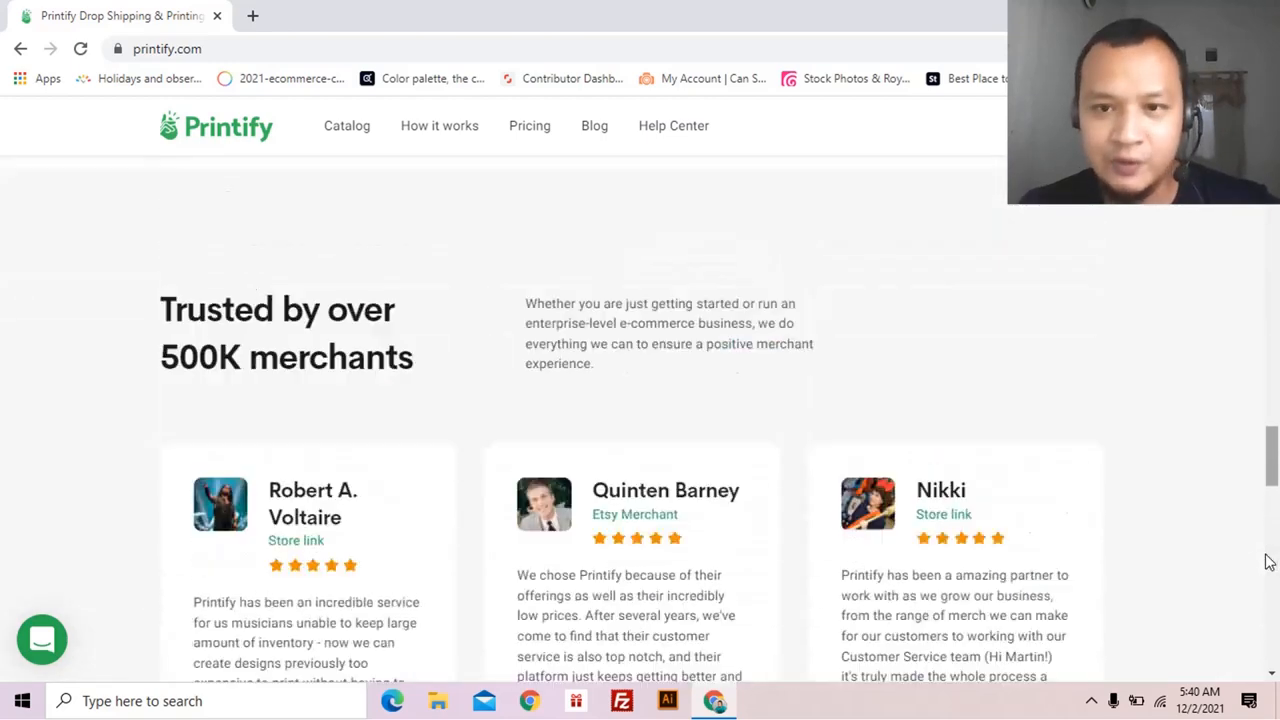
scroll(1268, 562, "up", 3)
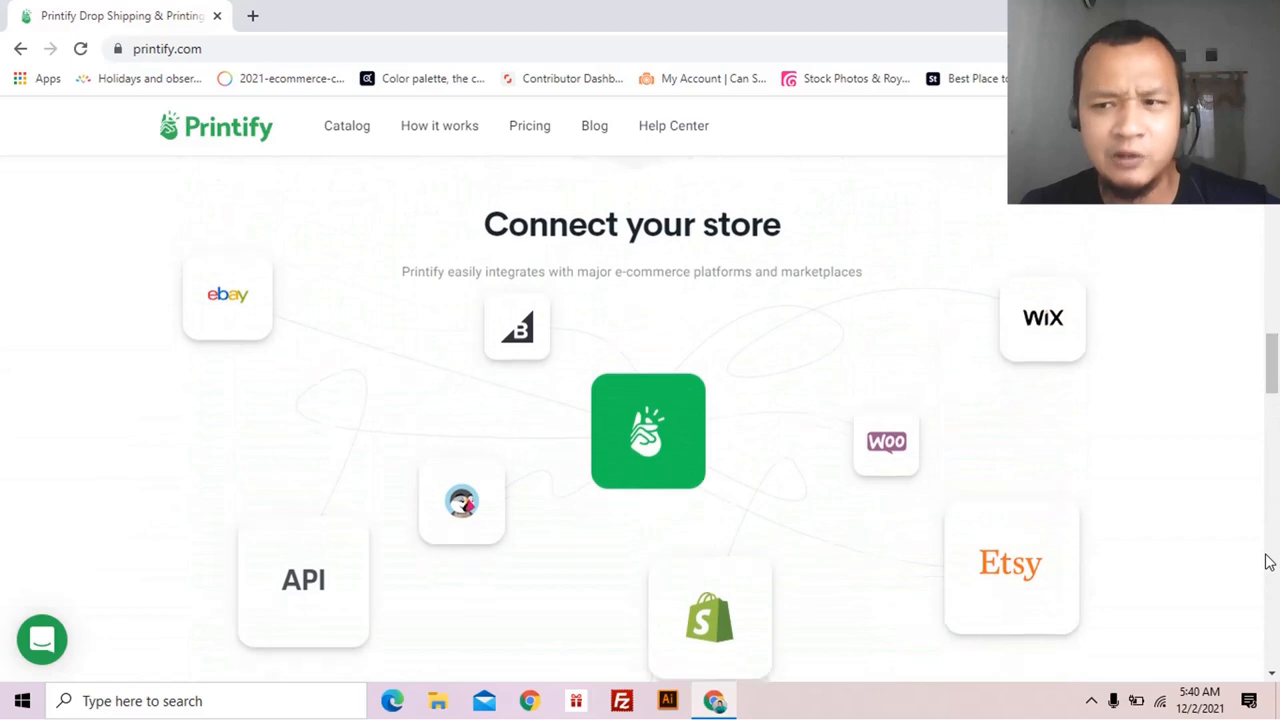
scroll(1268, 562, "down", 1)
scroll(1268, 562, "up", 1)
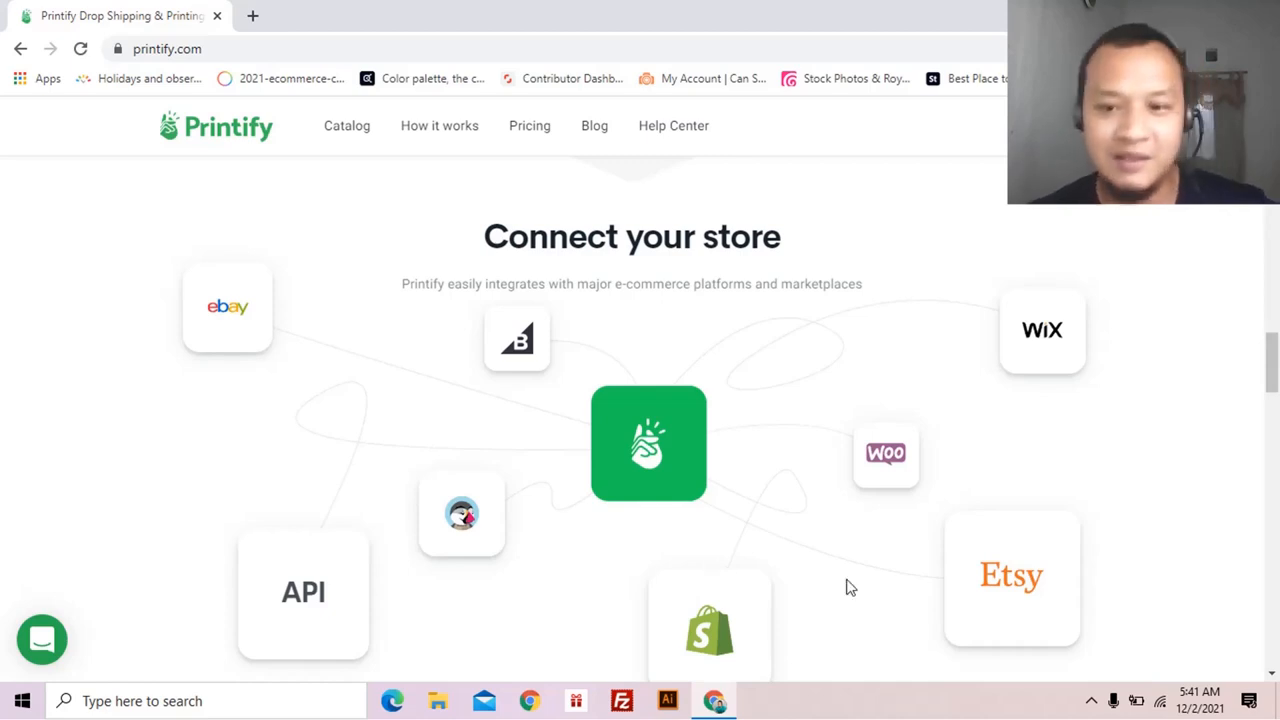
scroll(846, 586, "down", 1)
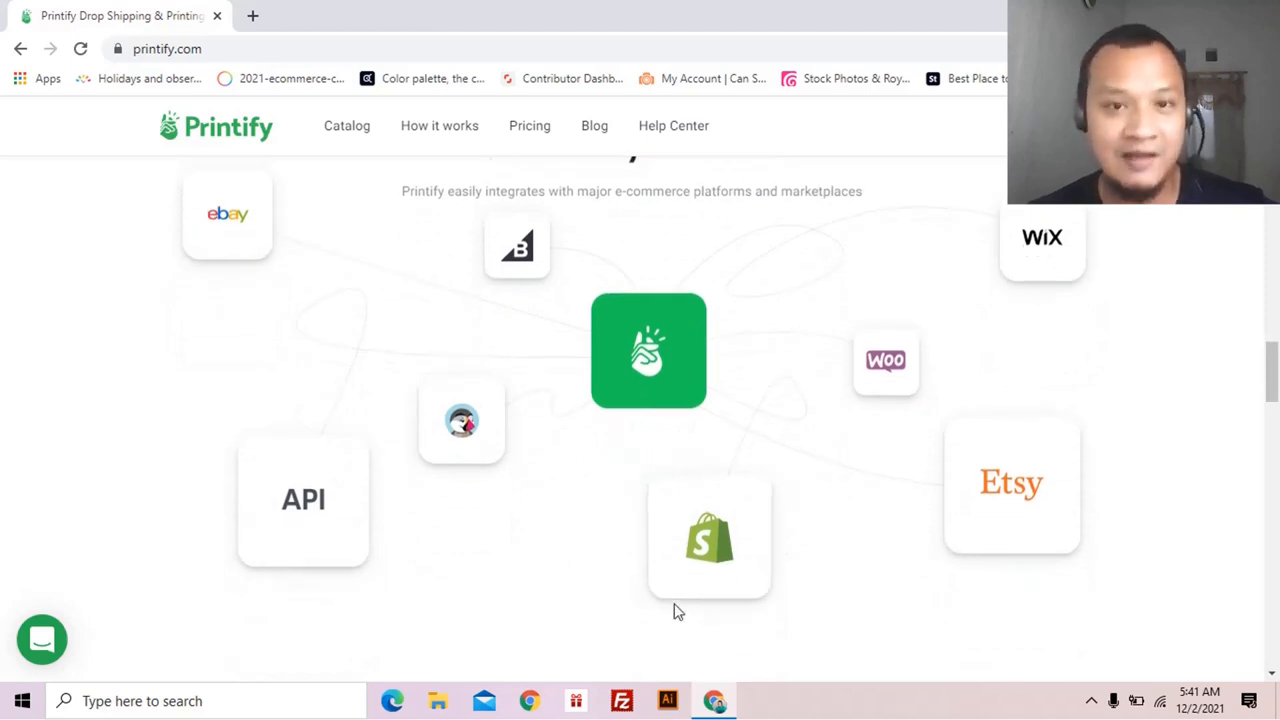
scroll(676, 608, "up", 1)
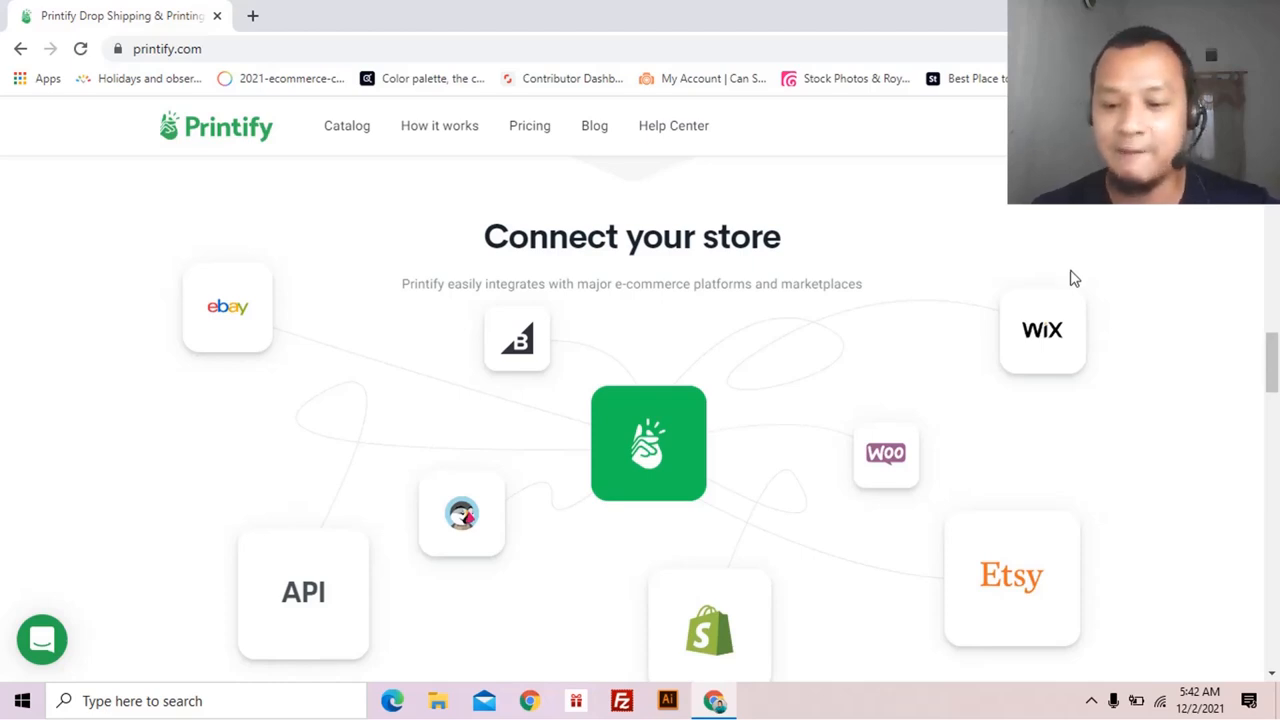
Examine the t-shirt profit calculation in the Make Money, Risk-Free section, highlighting the profit amount
scroll(1075, 278, "down", 2)
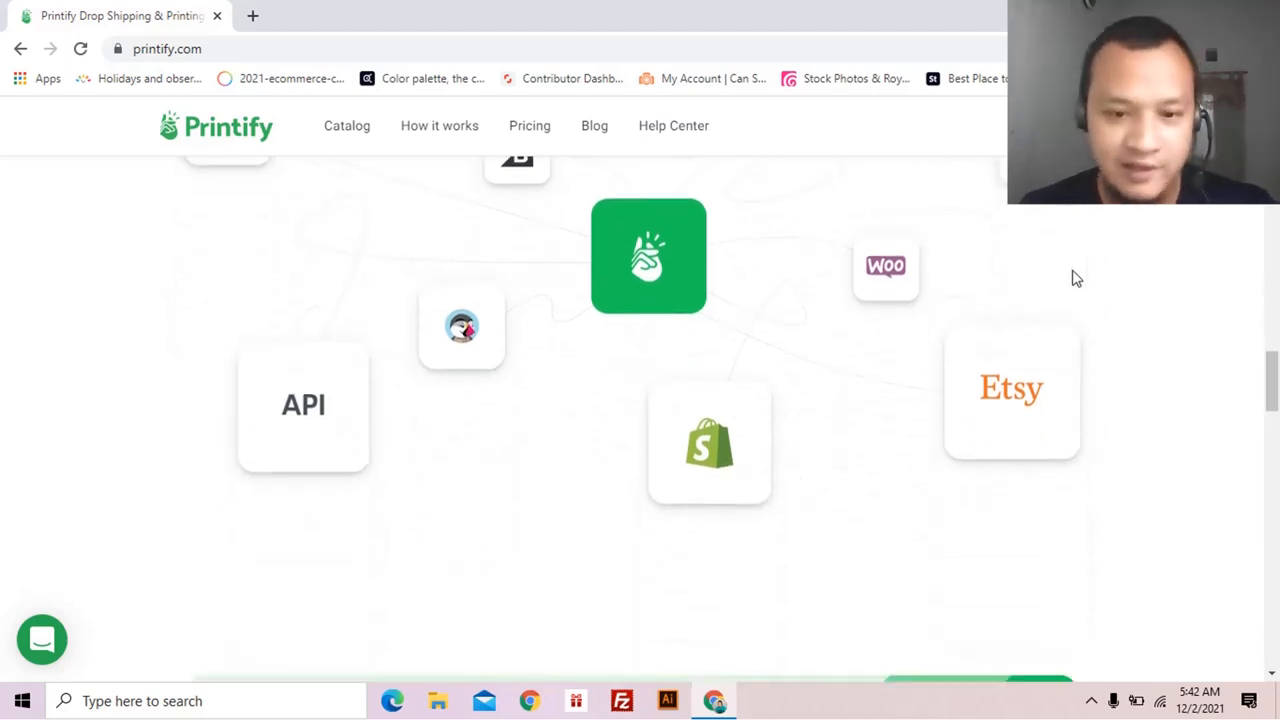
scroll(1055, 262, "down", 15)
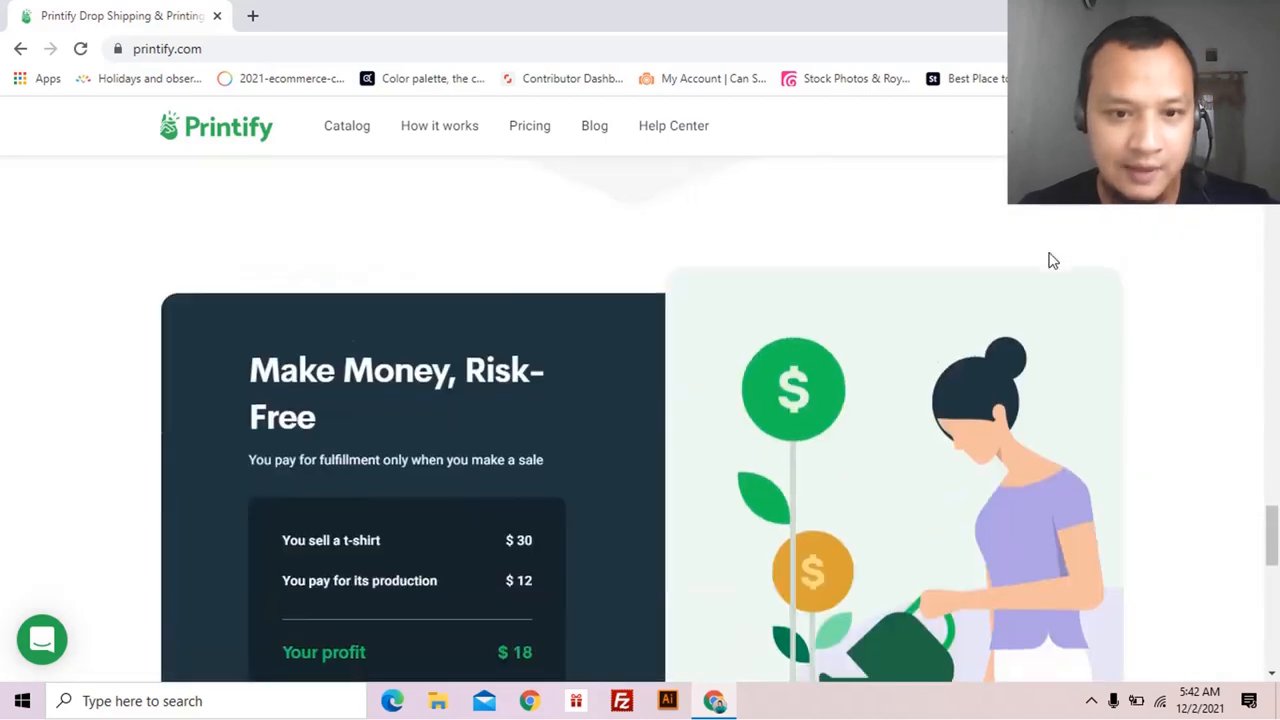
scroll(1053, 261, "down", 2)
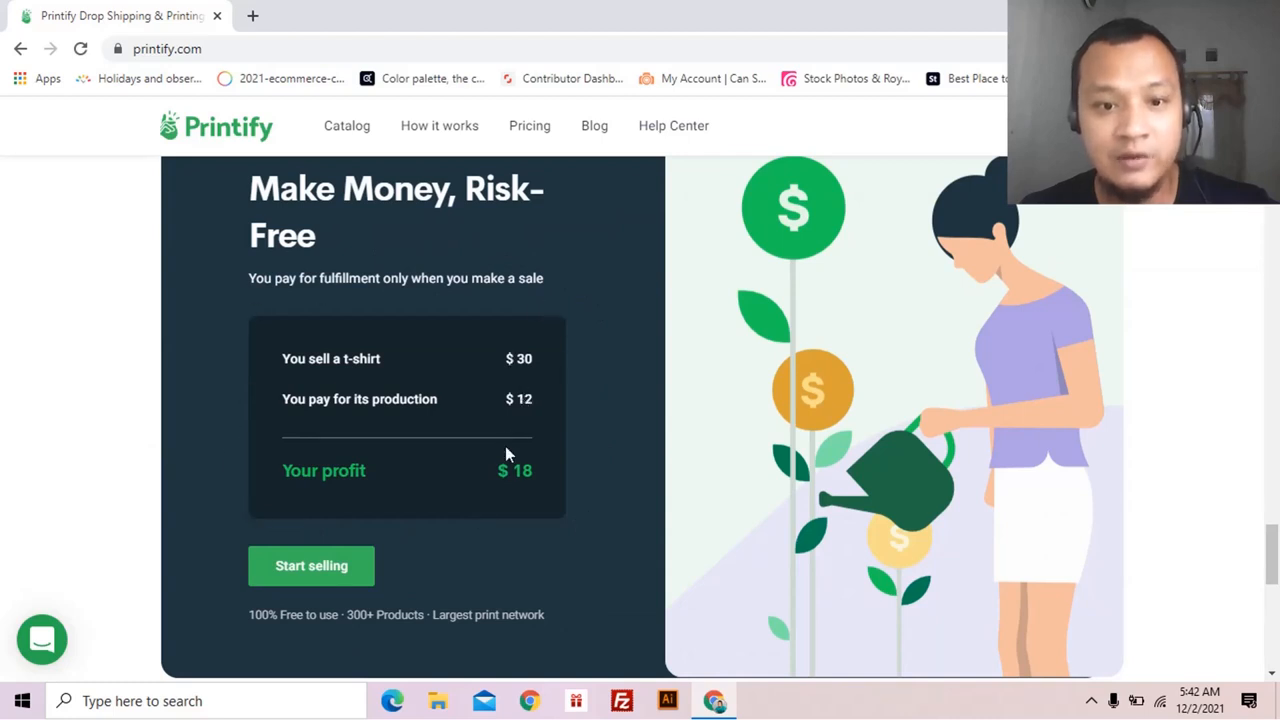
left_click_drag(500, 471, 537, 472)
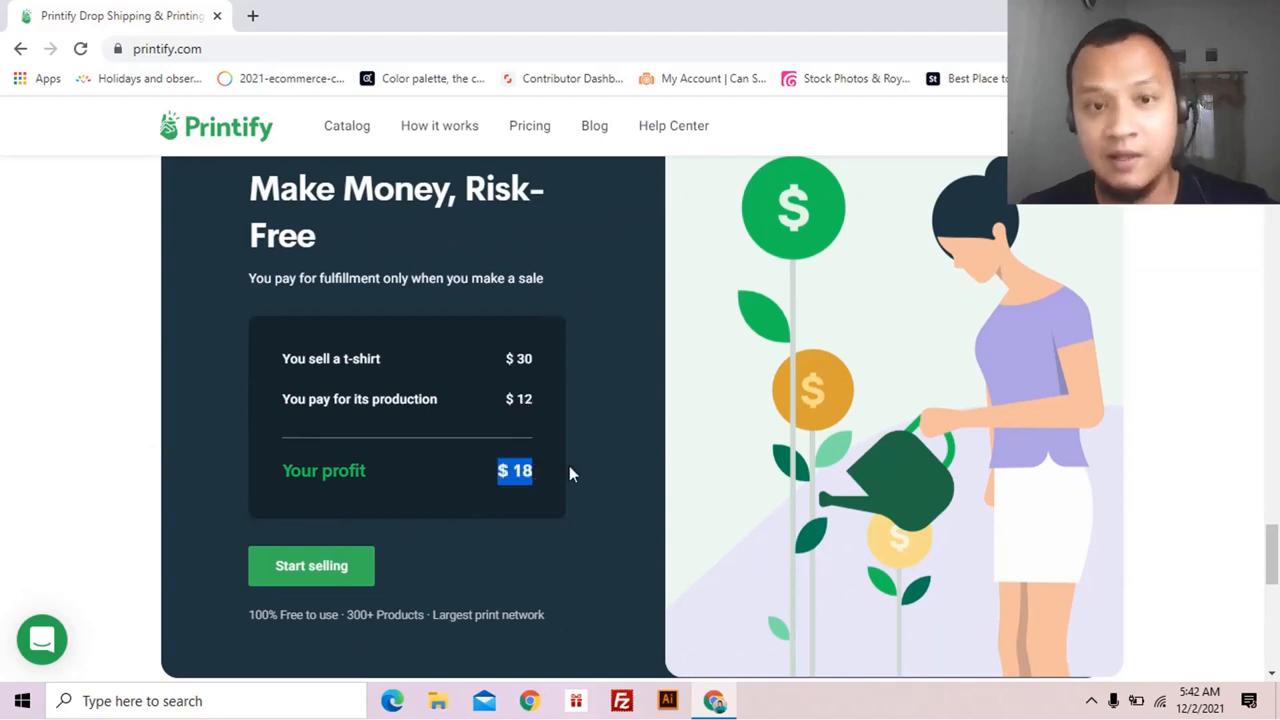
left_click(585, 466)
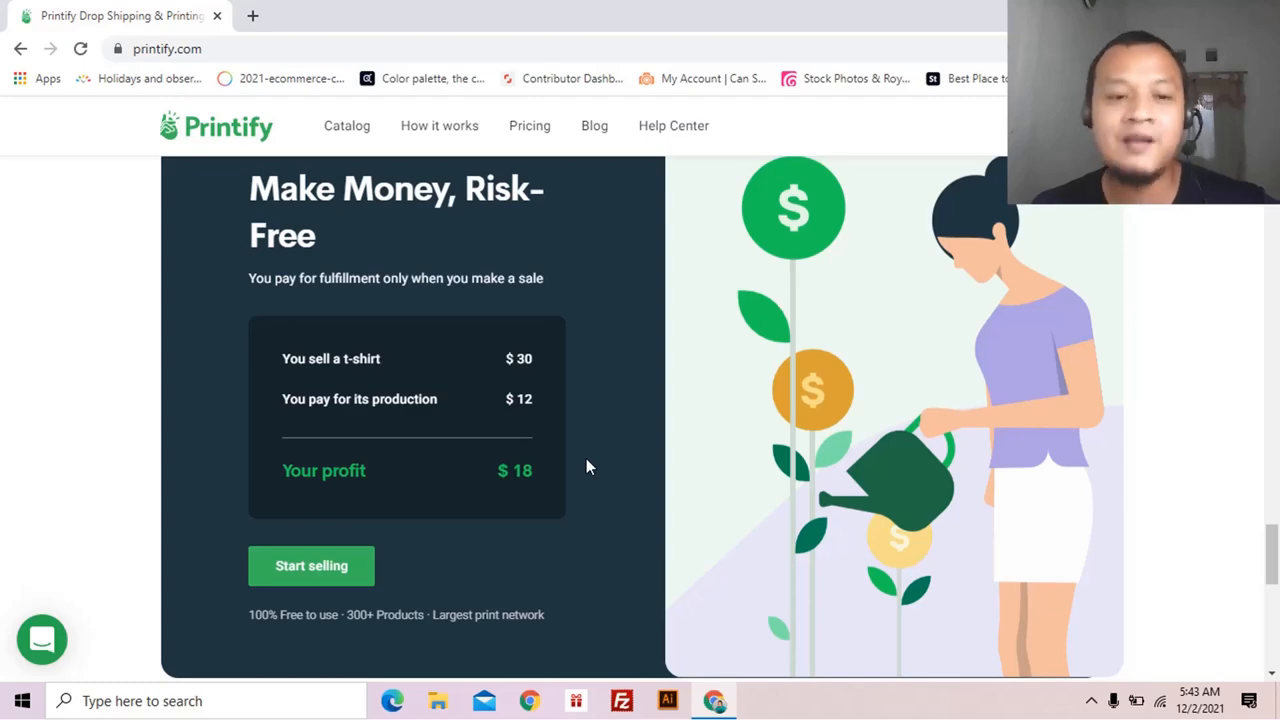
Open the Printify sign-up page, check its registration form and choose to continue with Google
scroll(586, 466, "up", 6)
scroll(586, 466, "up", 8)
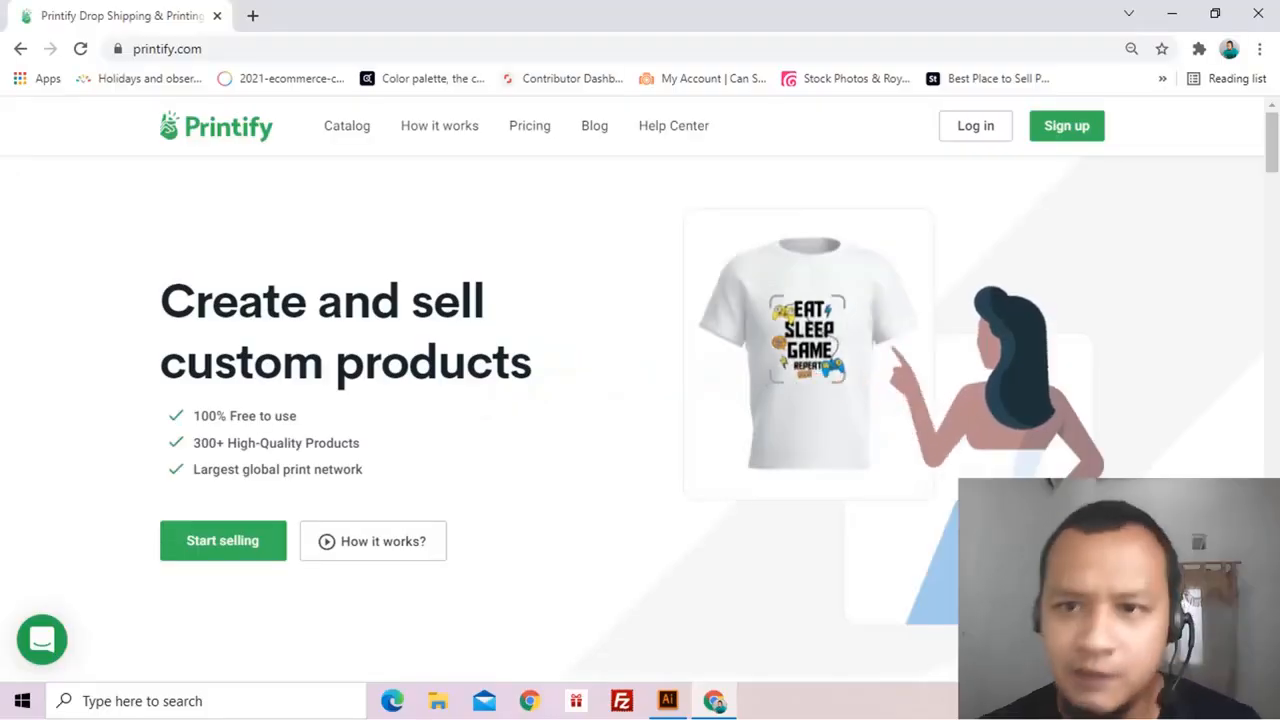
left_click(1053, 144)
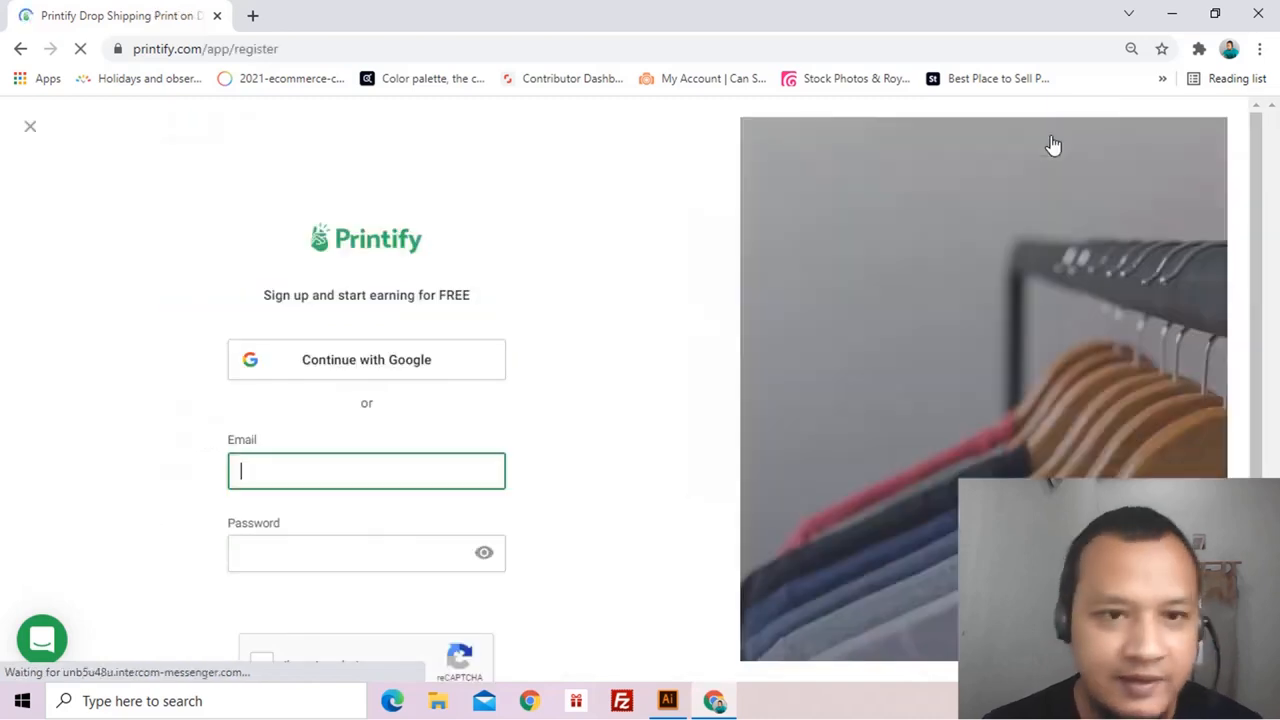
scroll(590, 320, "down", 1)
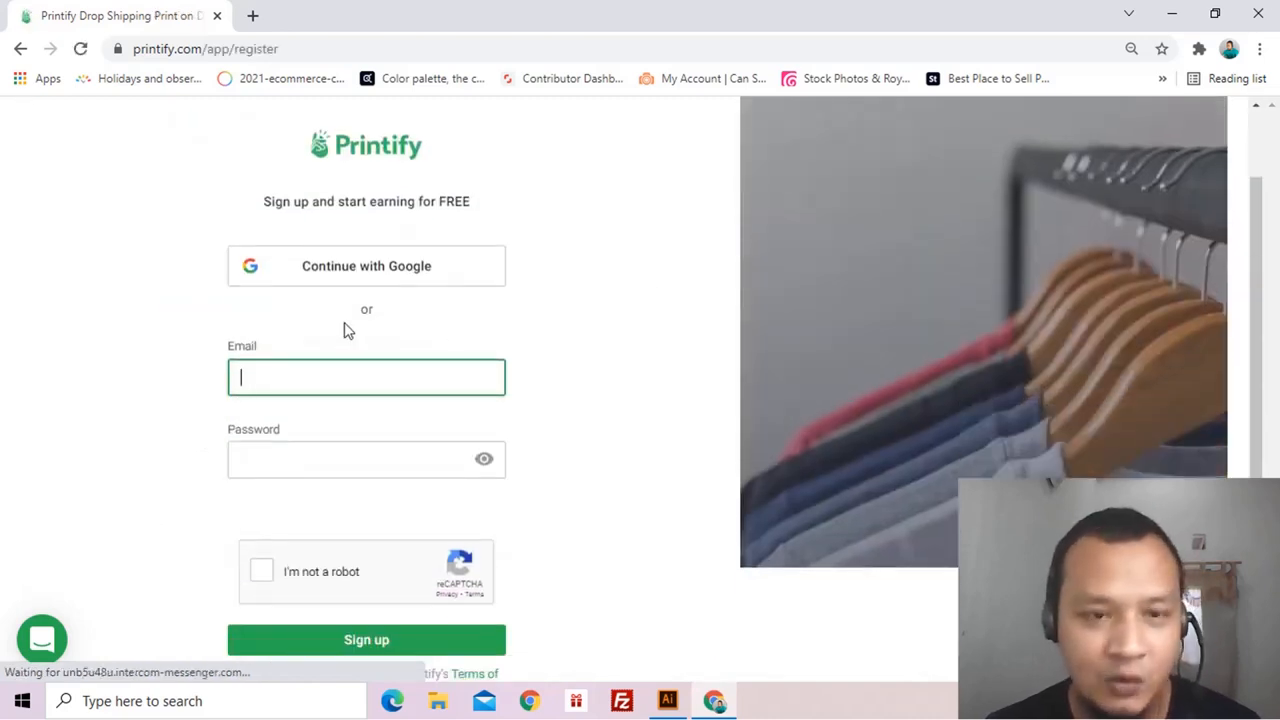
scroll(350, 331, "up", 1)
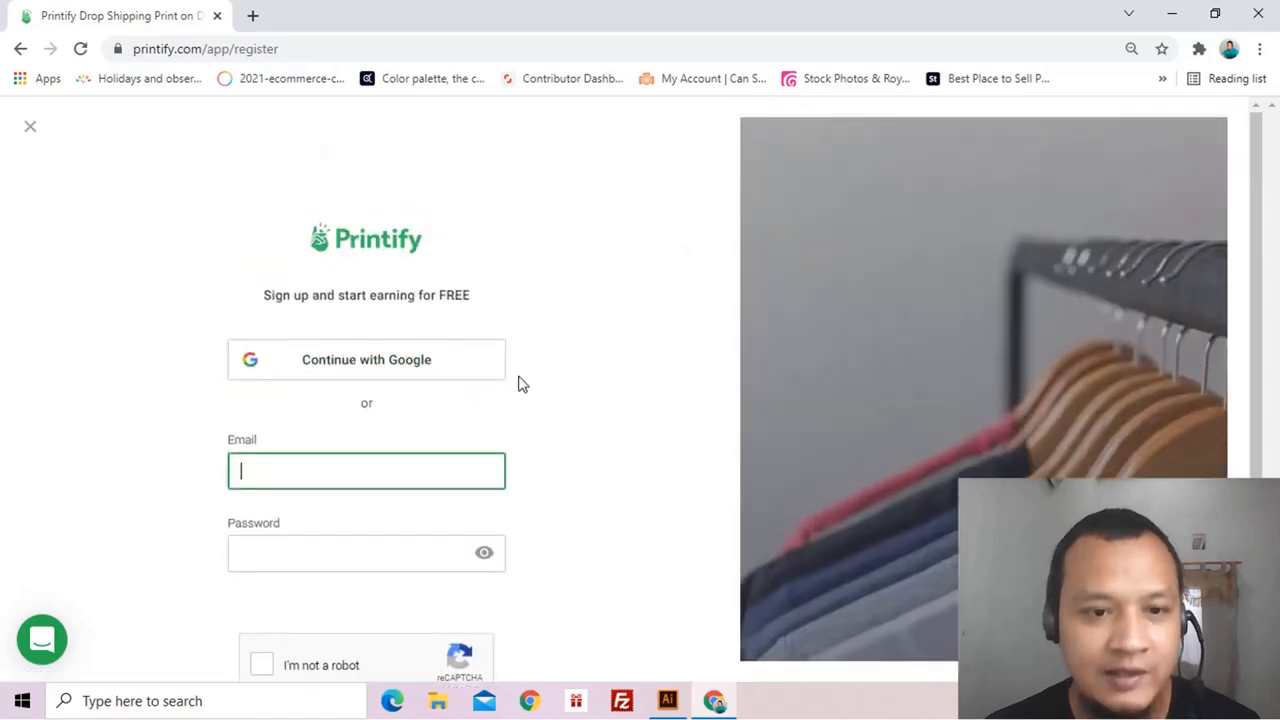
scroll(517, 385, "down", 1)
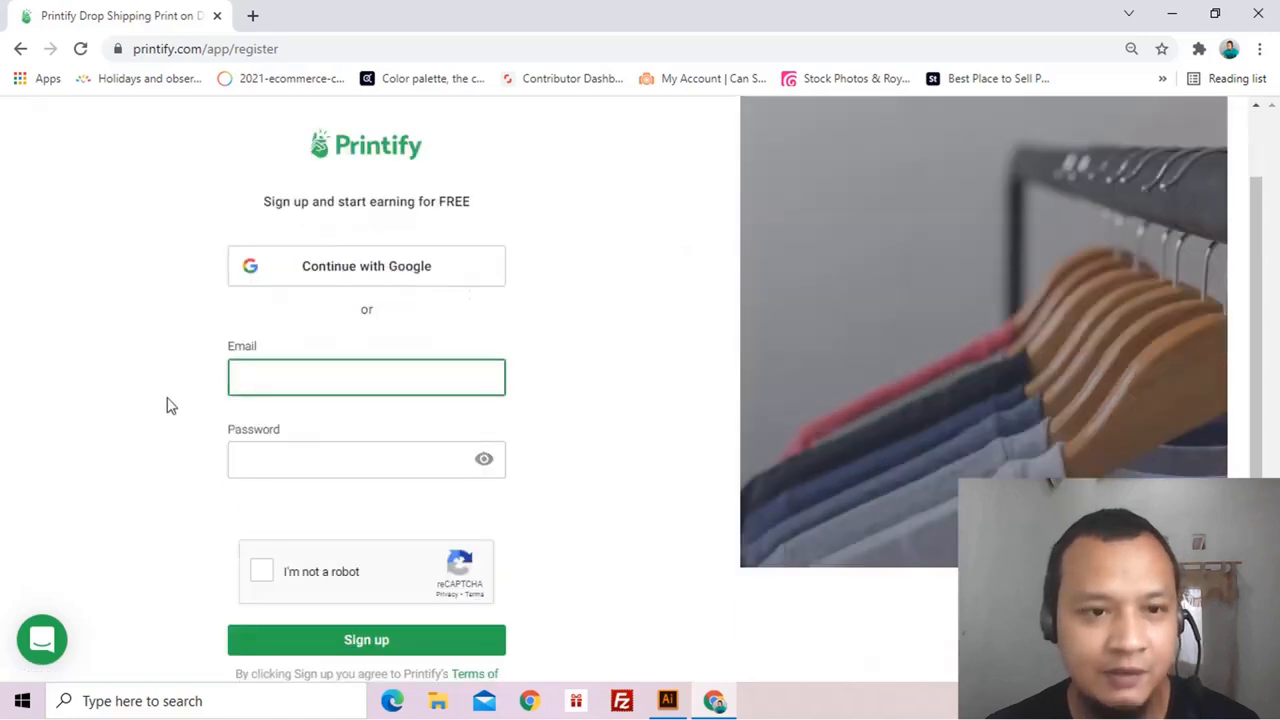
scroll(169, 403, "up", 1)
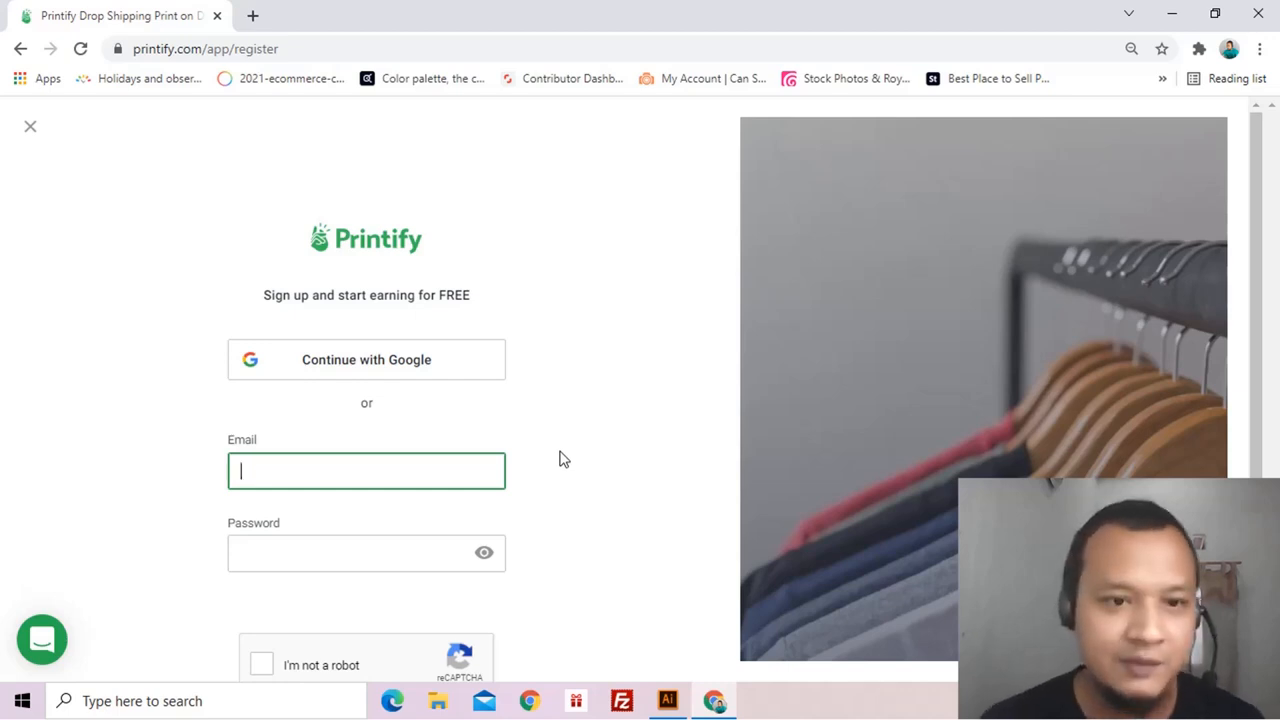
left_click(495, 370)
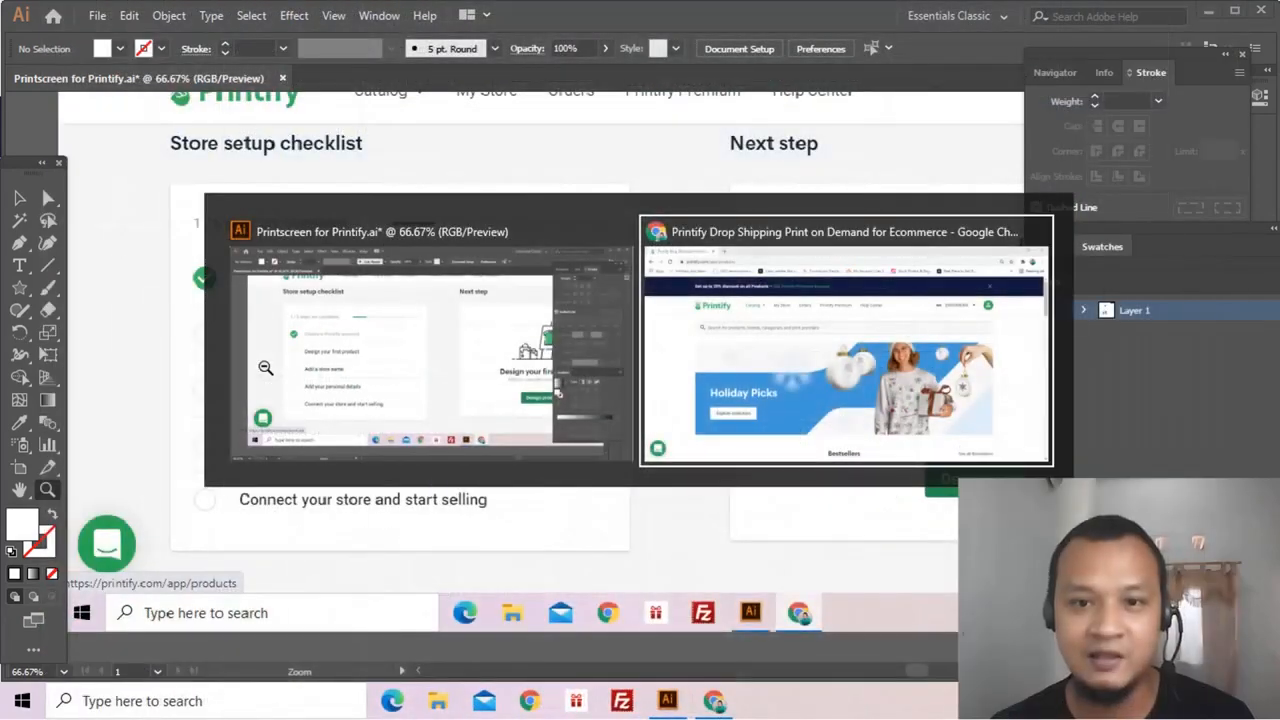
Switch to the Printify product catalog in Chrome and examine the Bestsellers and their prices
key("alt+Tab")
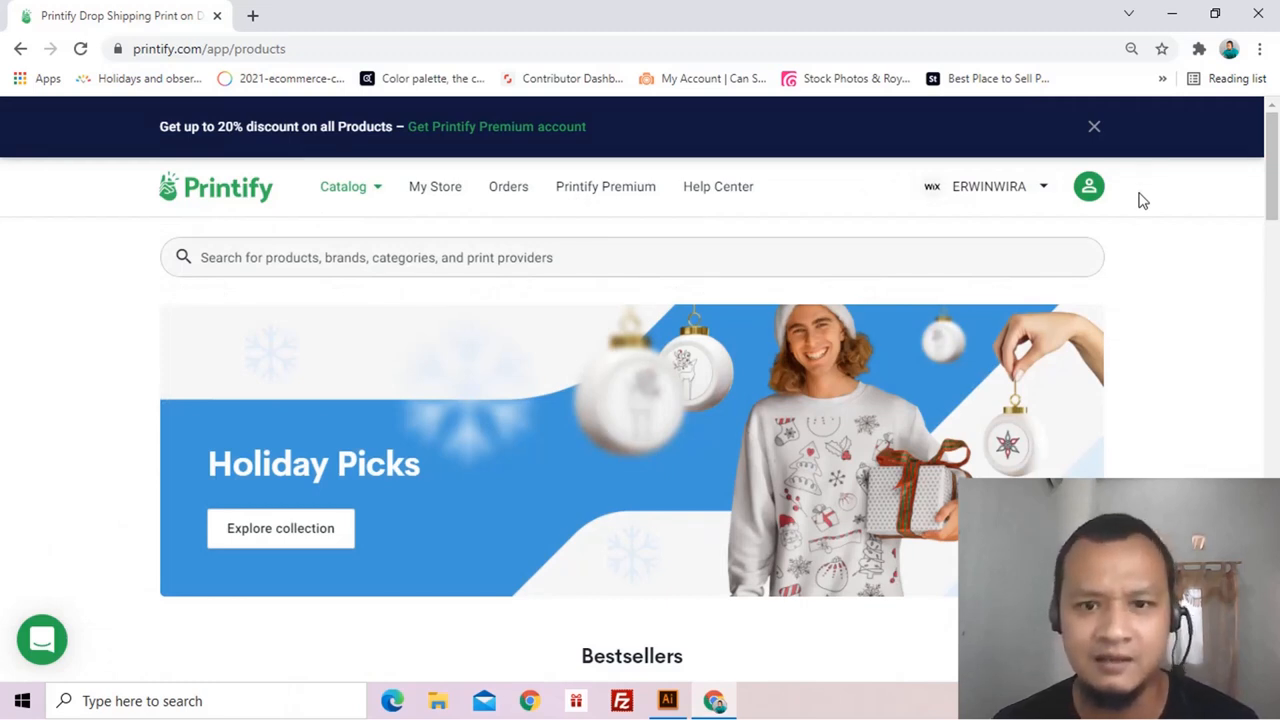
scroll(836, 334, "down", 3)
scroll(834, 334, "up", 3)
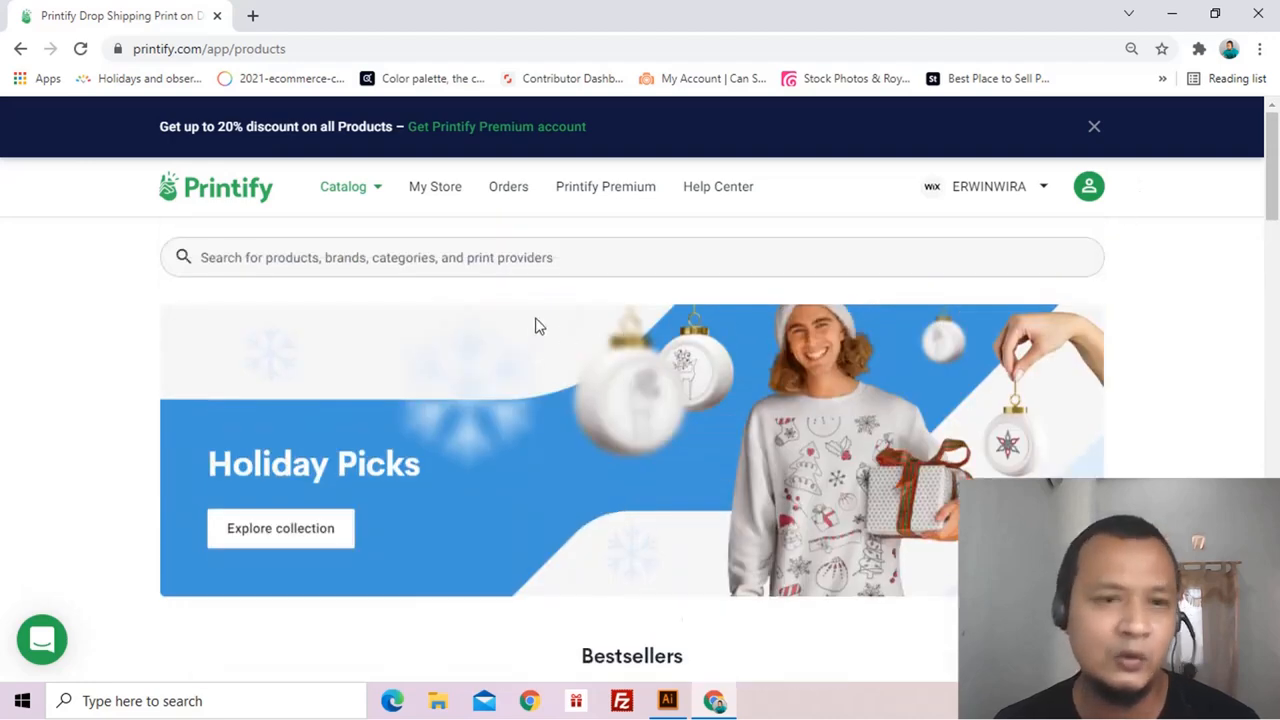
scroll(615, 289, "down", 3)
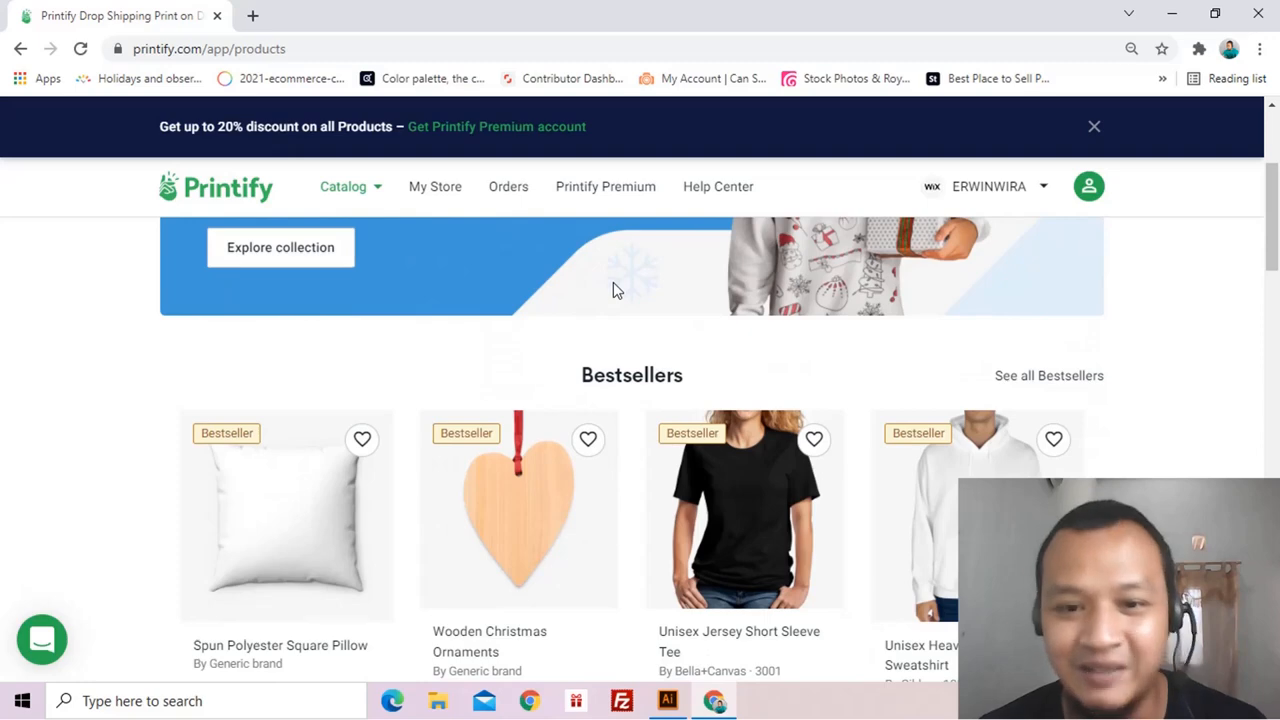
scroll(615, 289, "down", 1)
scroll(683, 334, "down", 1)
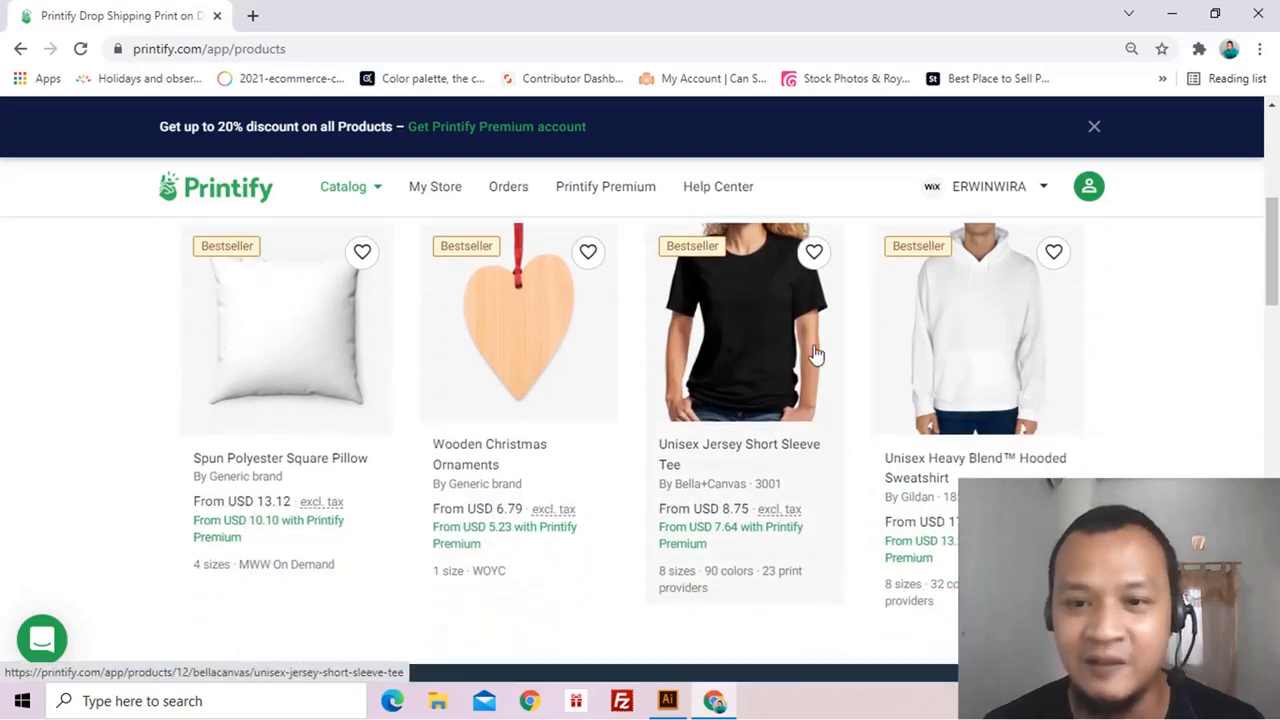
Examine the catalog's product categories and the New Arrivals, ending at the Men's Clothing category
scroll(815, 353, "down", 5)
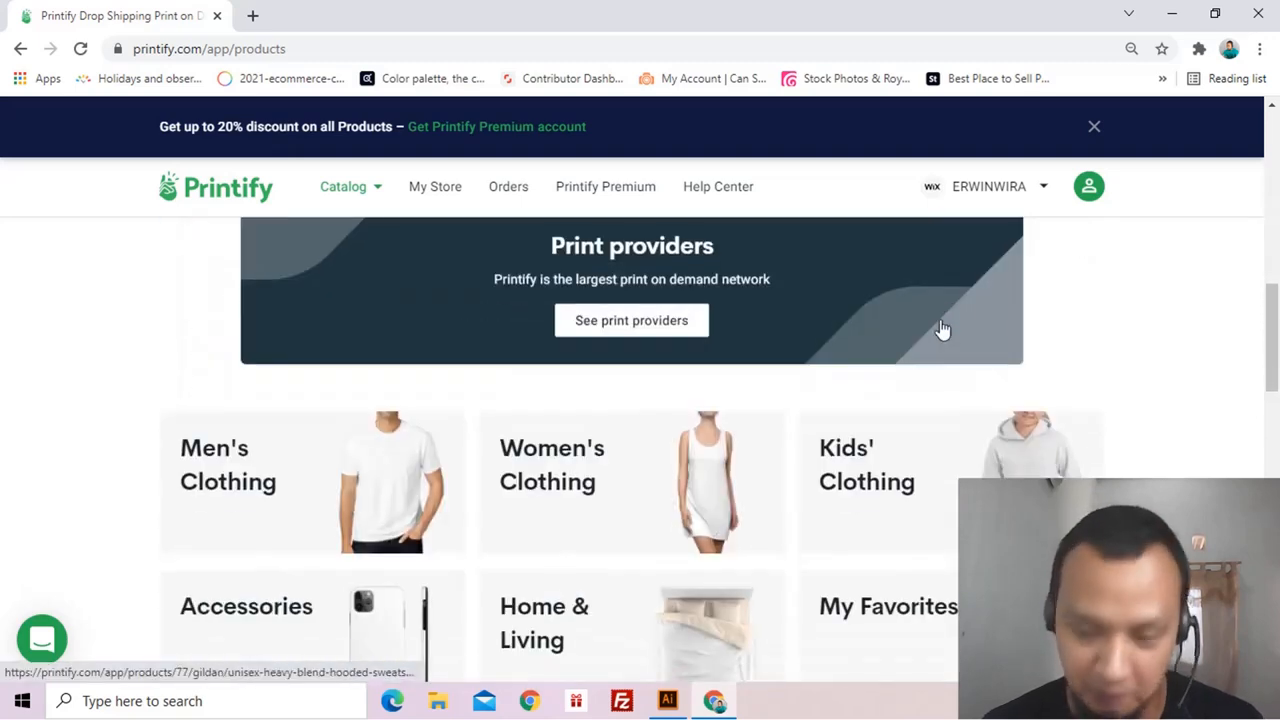
scroll(942, 329, "down", 3)
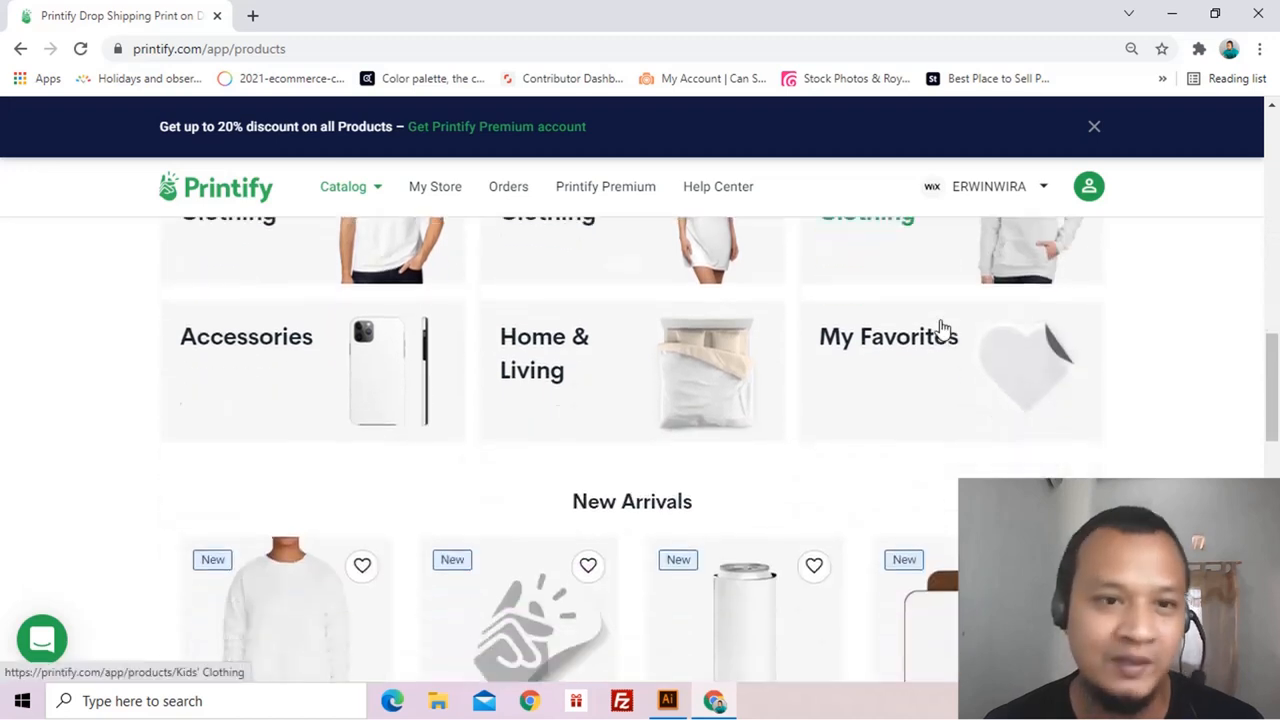
scroll(942, 329, "down", 1)
scroll(943, 329, "up", 2)
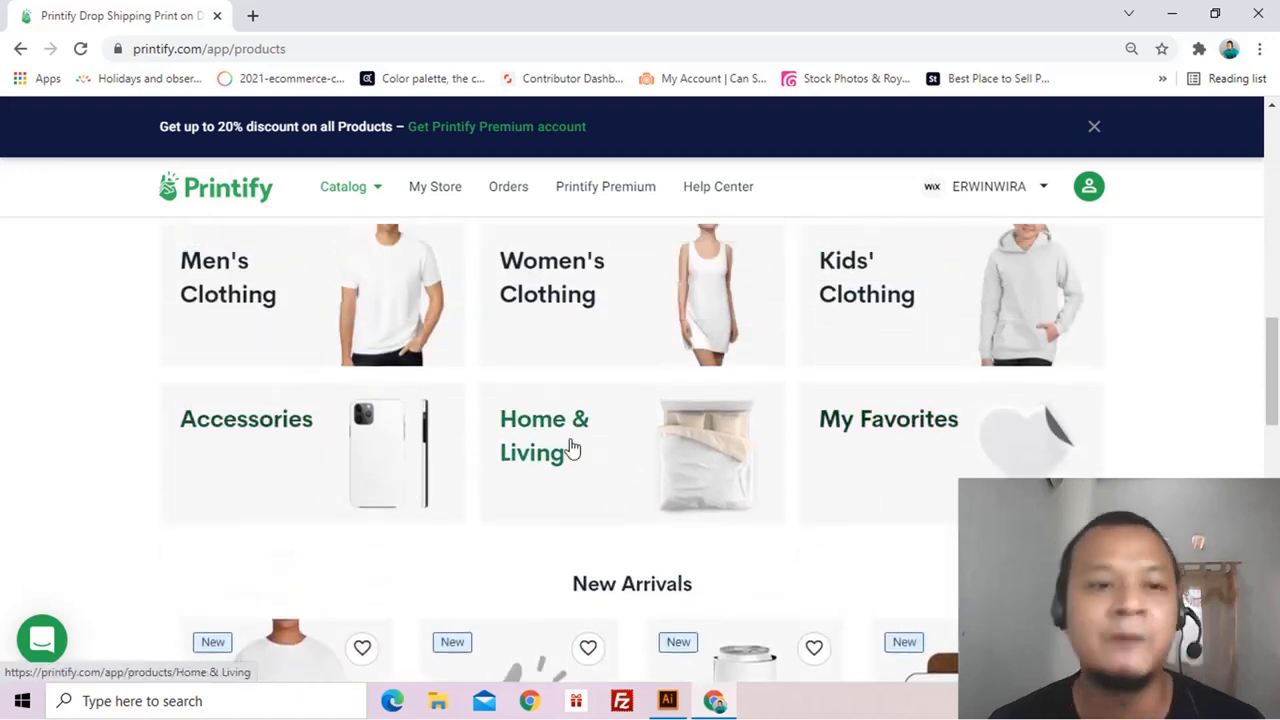
scroll(572, 448, "up", 1)
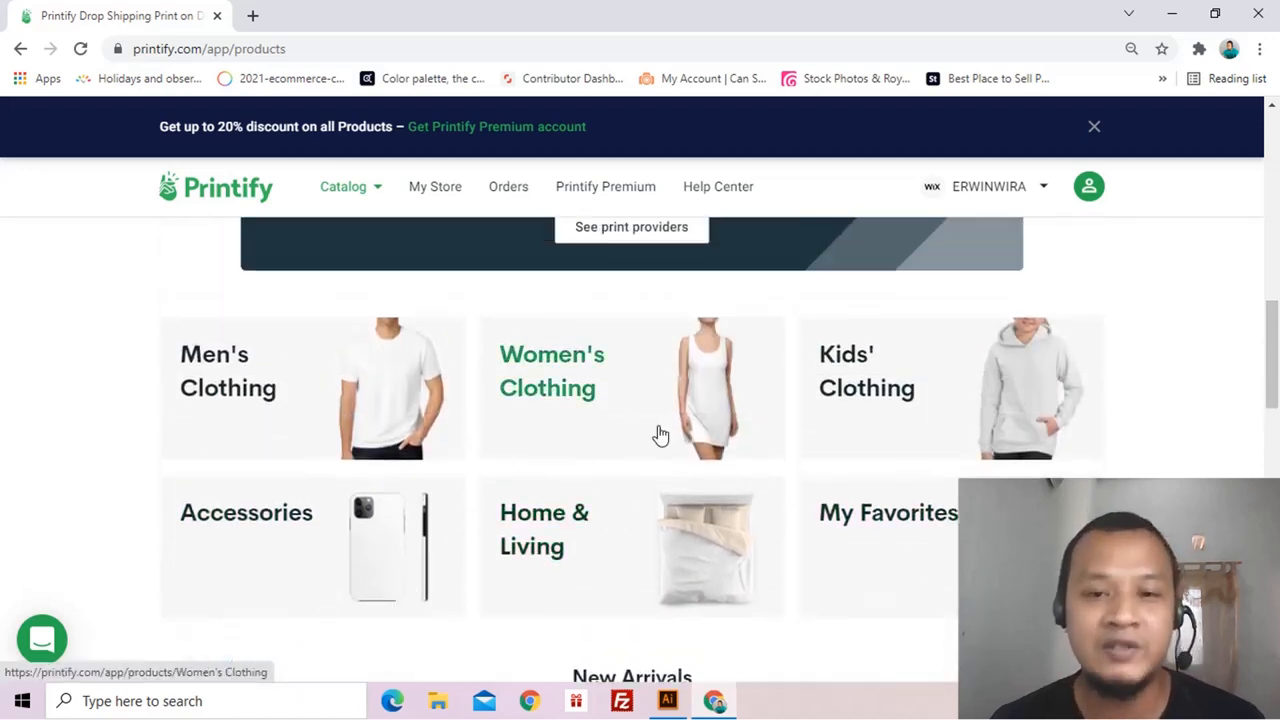
scroll(660, 435, "down", 3)
scroll(723, 402, "up", 1)
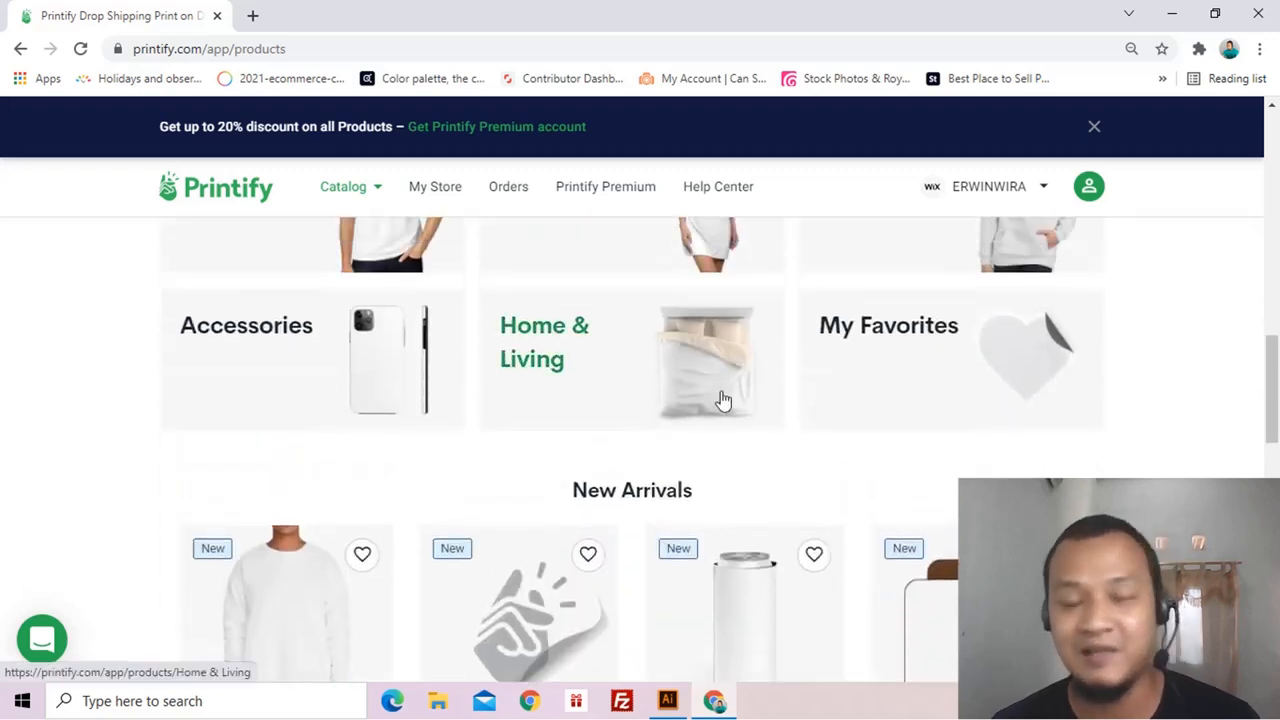
scroll(723, 400, "down", 2)
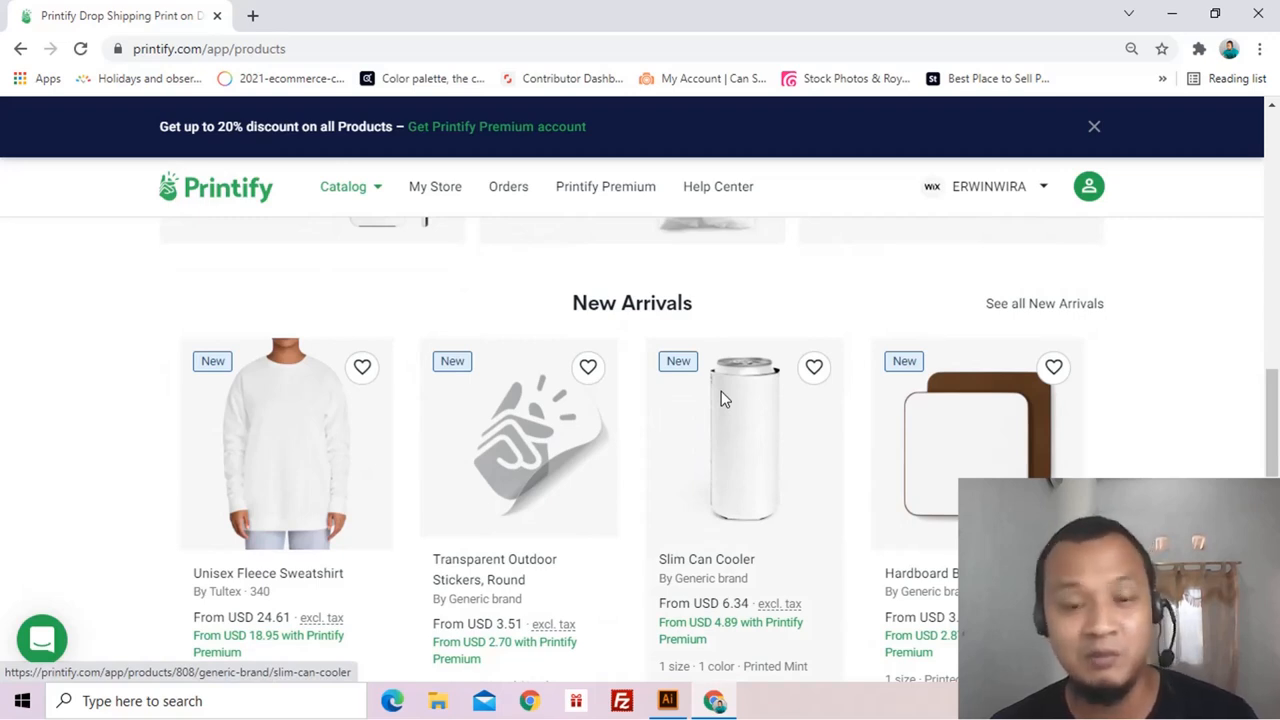
scroll(724, 400, "down", 1)
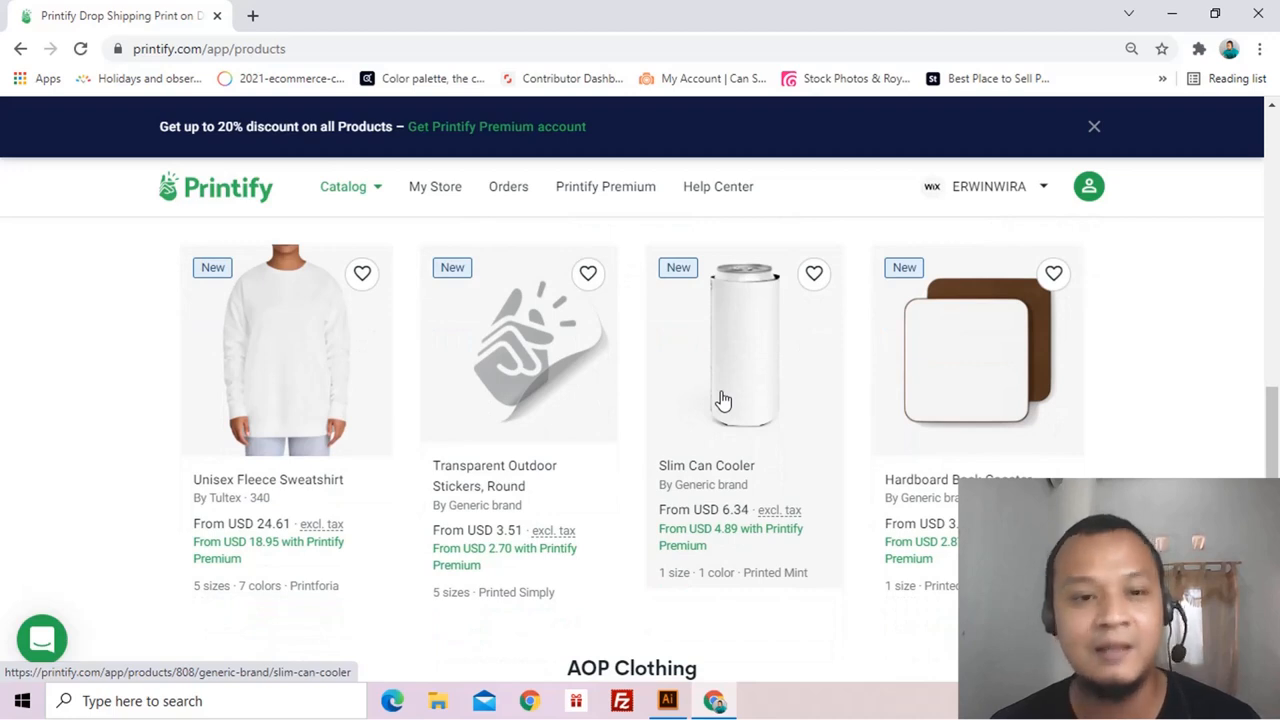
scroll(722, 400, "up", 5)
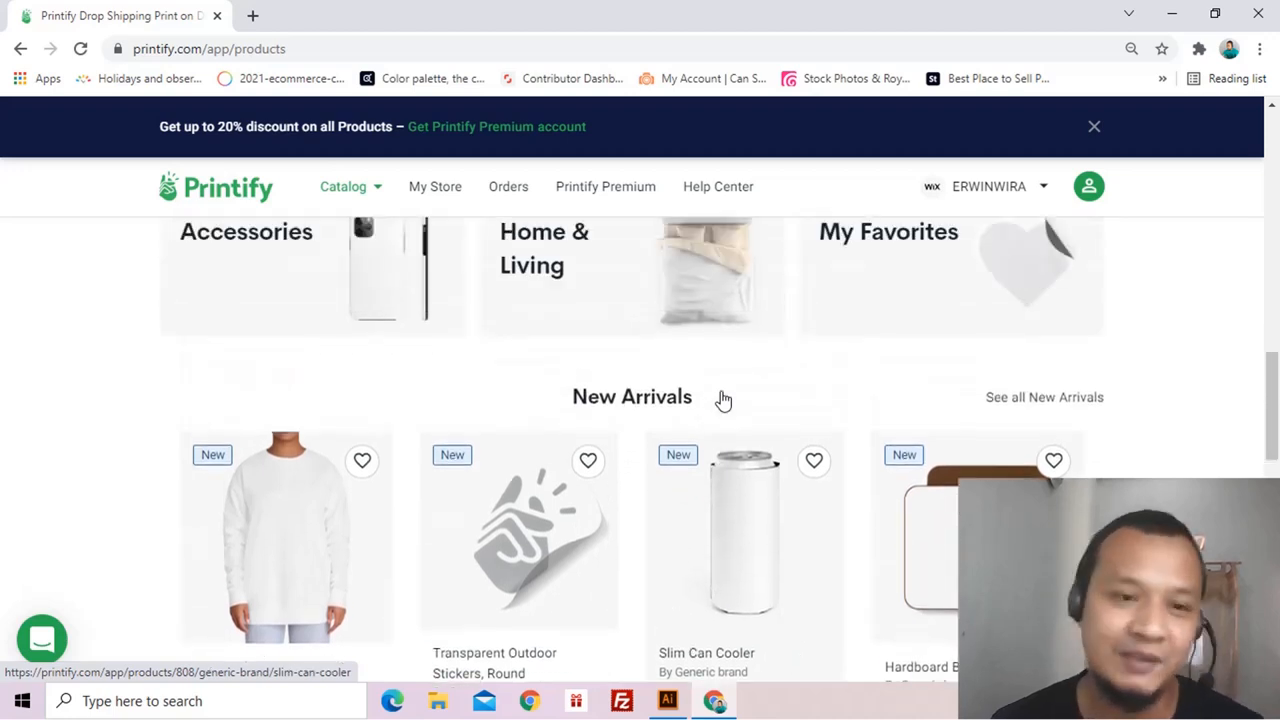
scroll(723, 398, "up", 1)
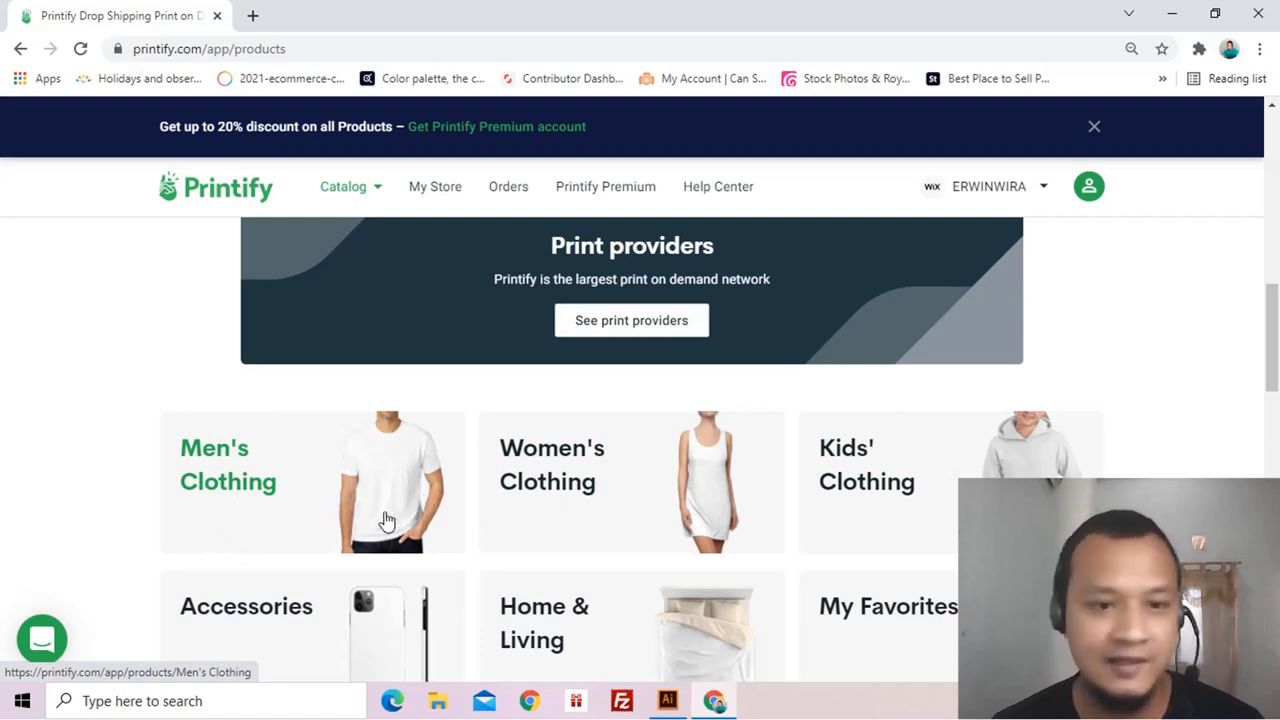
Open the T-shirts in the Men's Clothing category and examine the bestselling tees, their prices and print provider counts
left_click(349, 489)
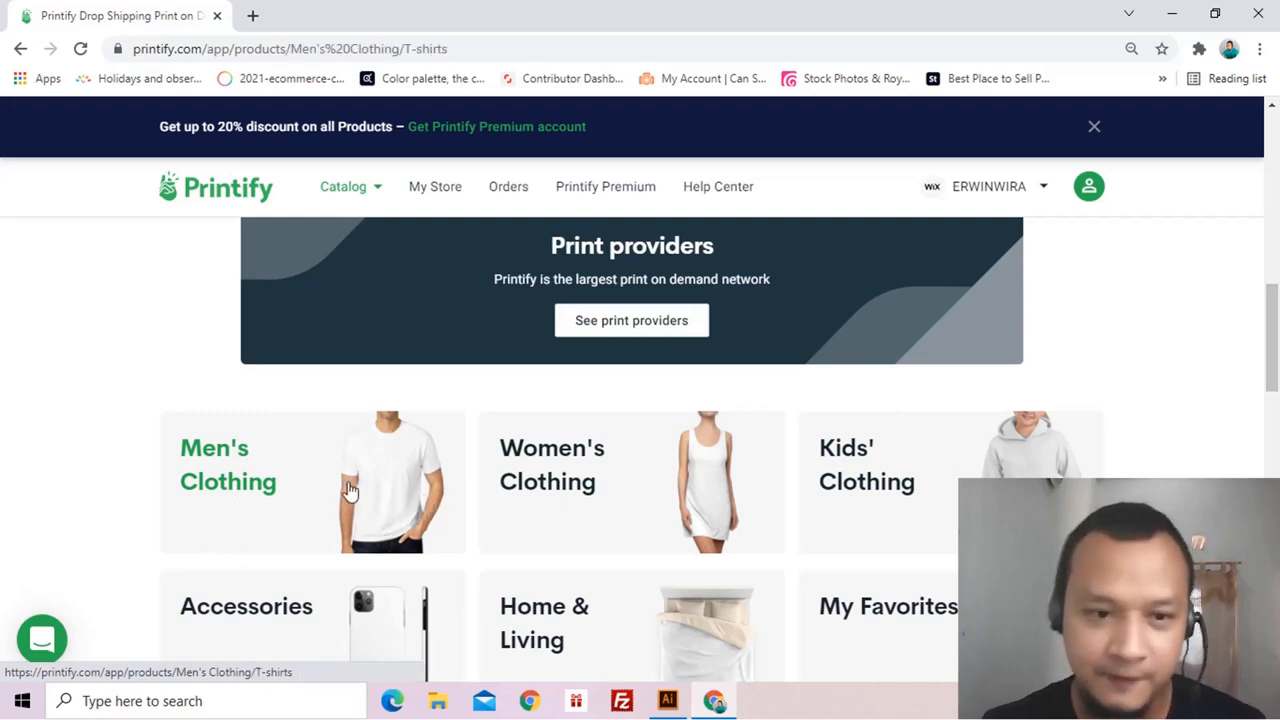
scroll(773, 545, "down", 5)
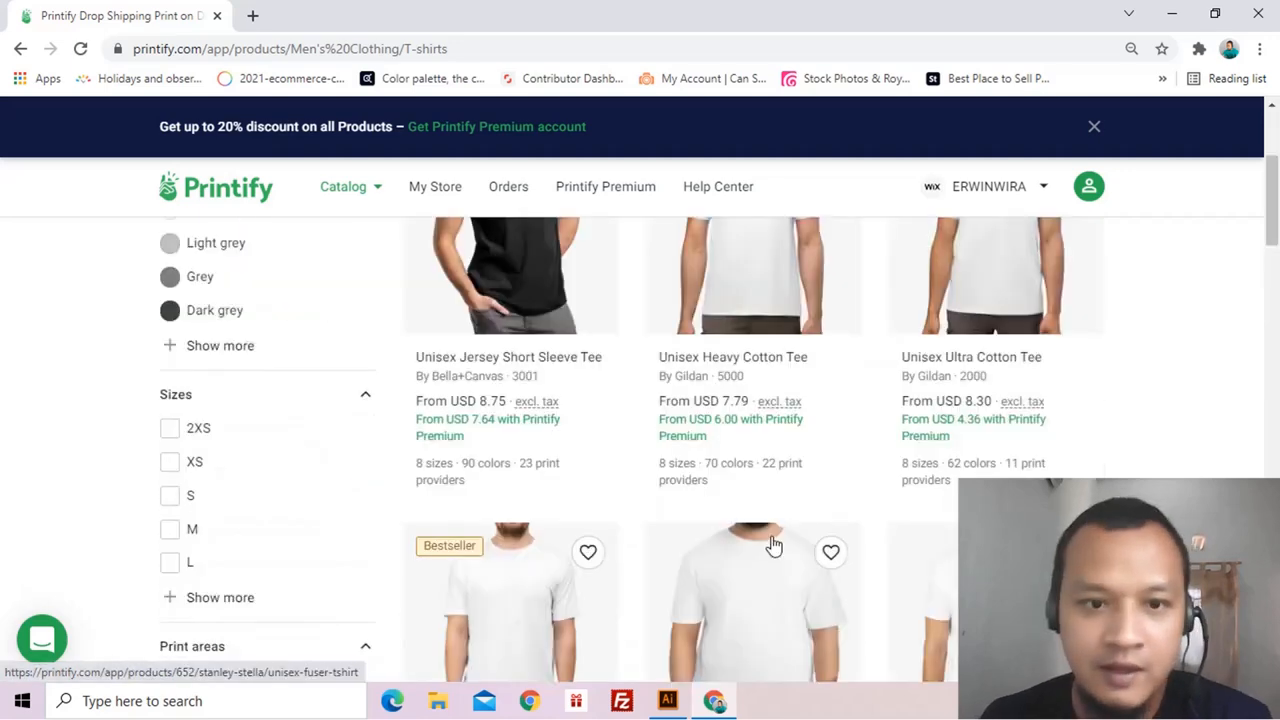
scroll(771, 546, "up", 3)
scroll(580, 510, "down", 2)
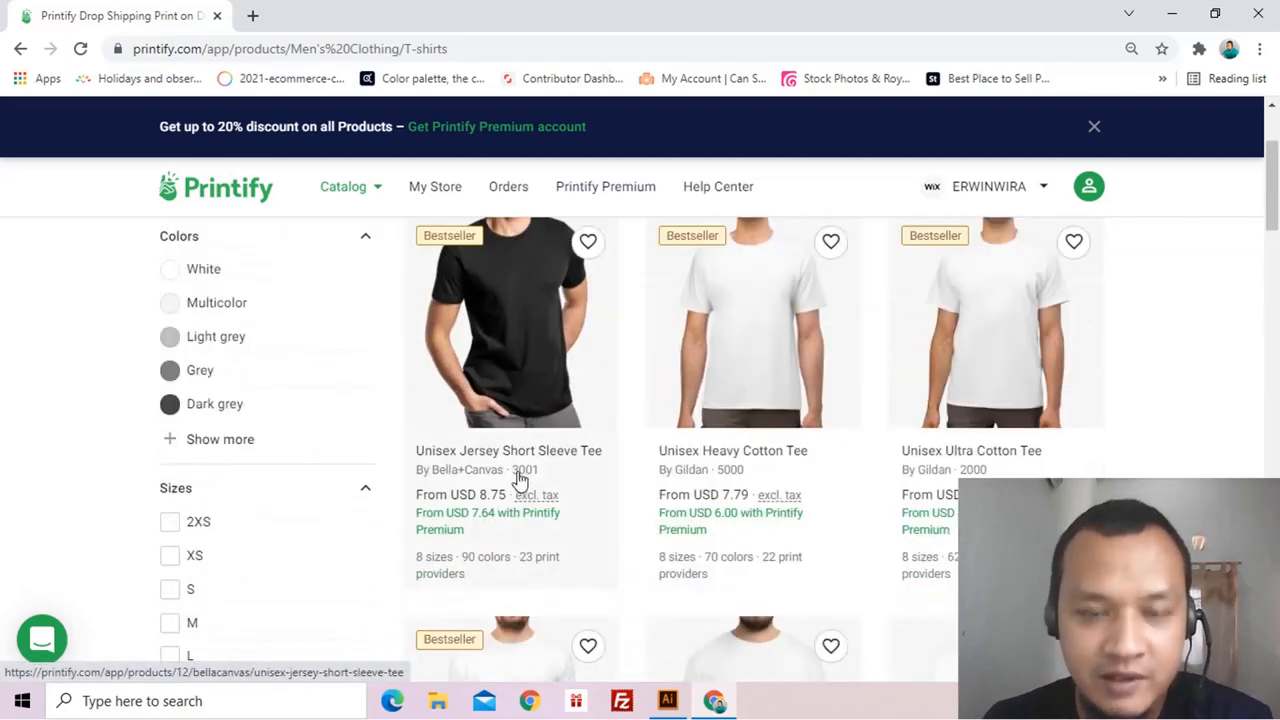
scroll(526, 455, "up", 1)
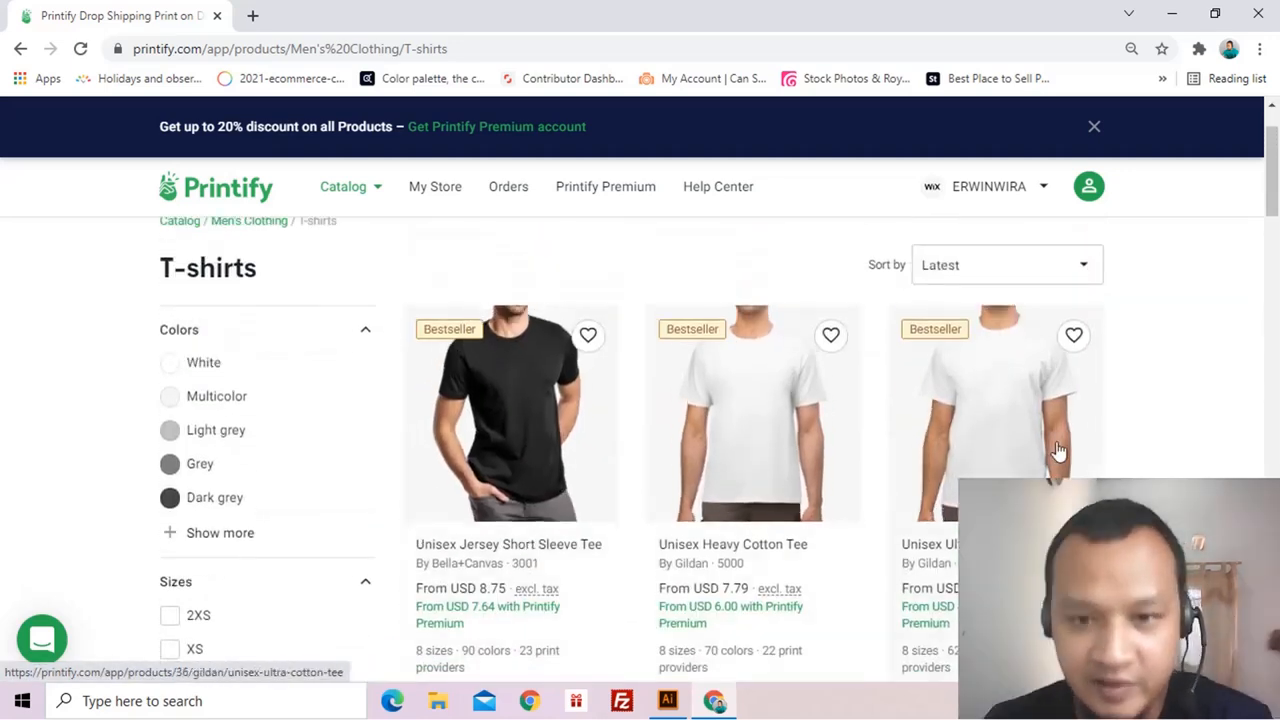
scroll(1060, 400, "down", 3)
scroll(772, 556, "up", 2)
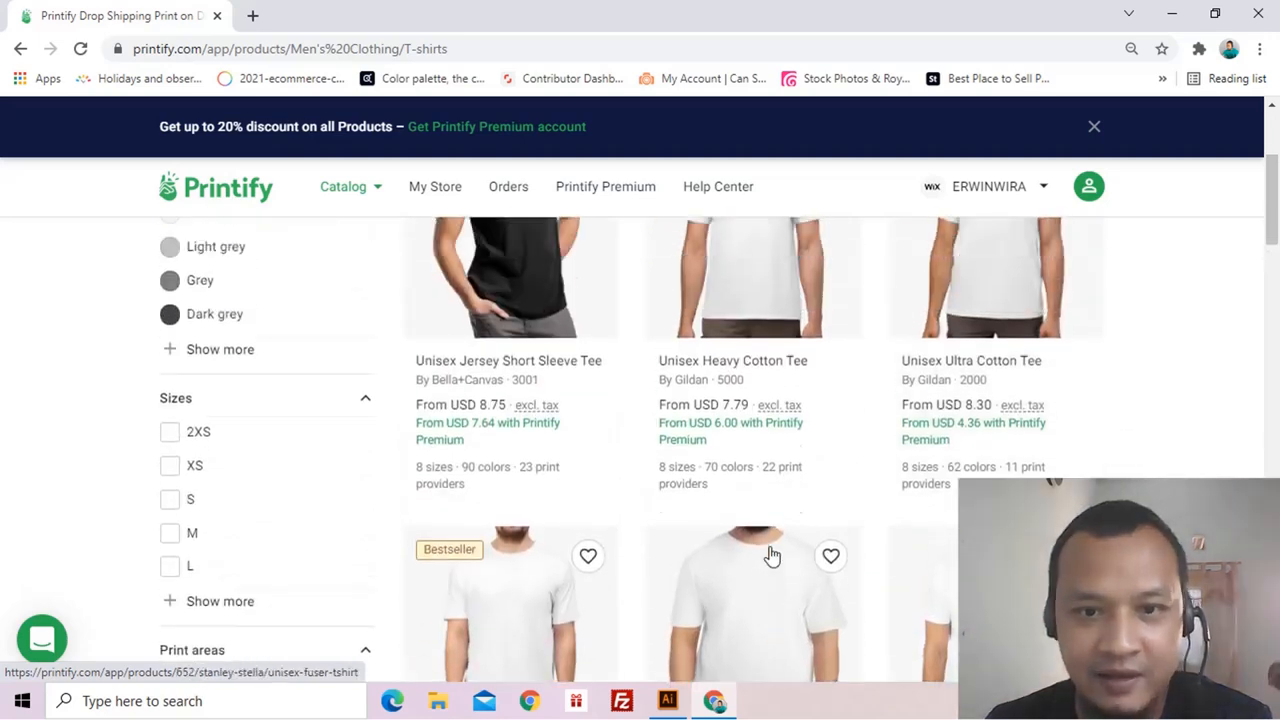
scroll(772, 556, "up", 2)
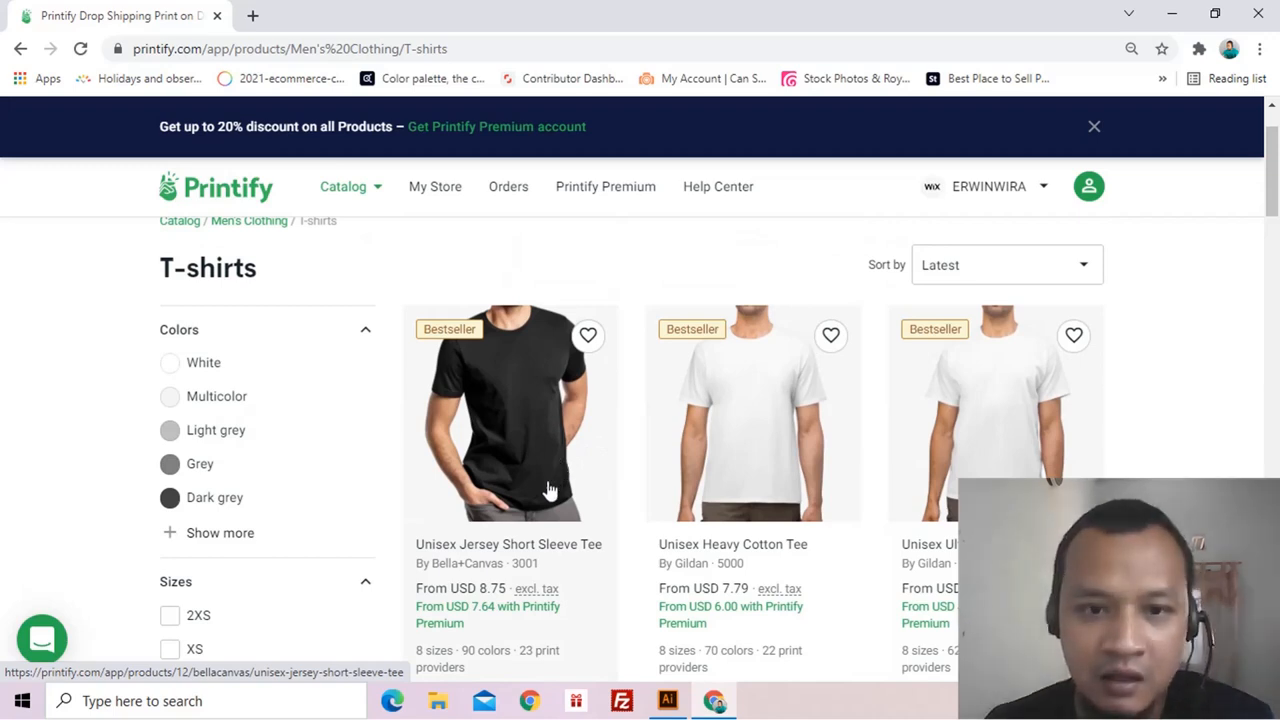
scroll(550, 495, "down", 2)
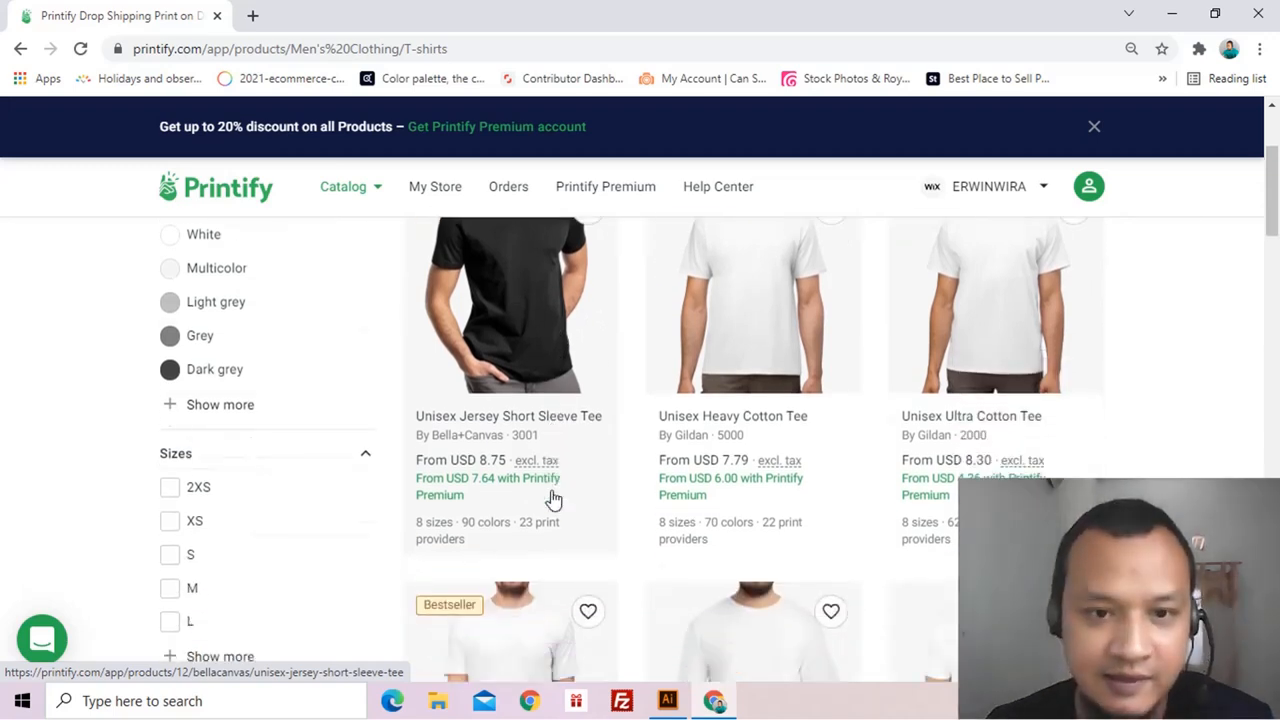
scroll(537, 397, "up", 1)
Open the Unisex Jersey Short Sleeve Tee, review its print providers and start designing with Monster Digital
left_click(538, 453)
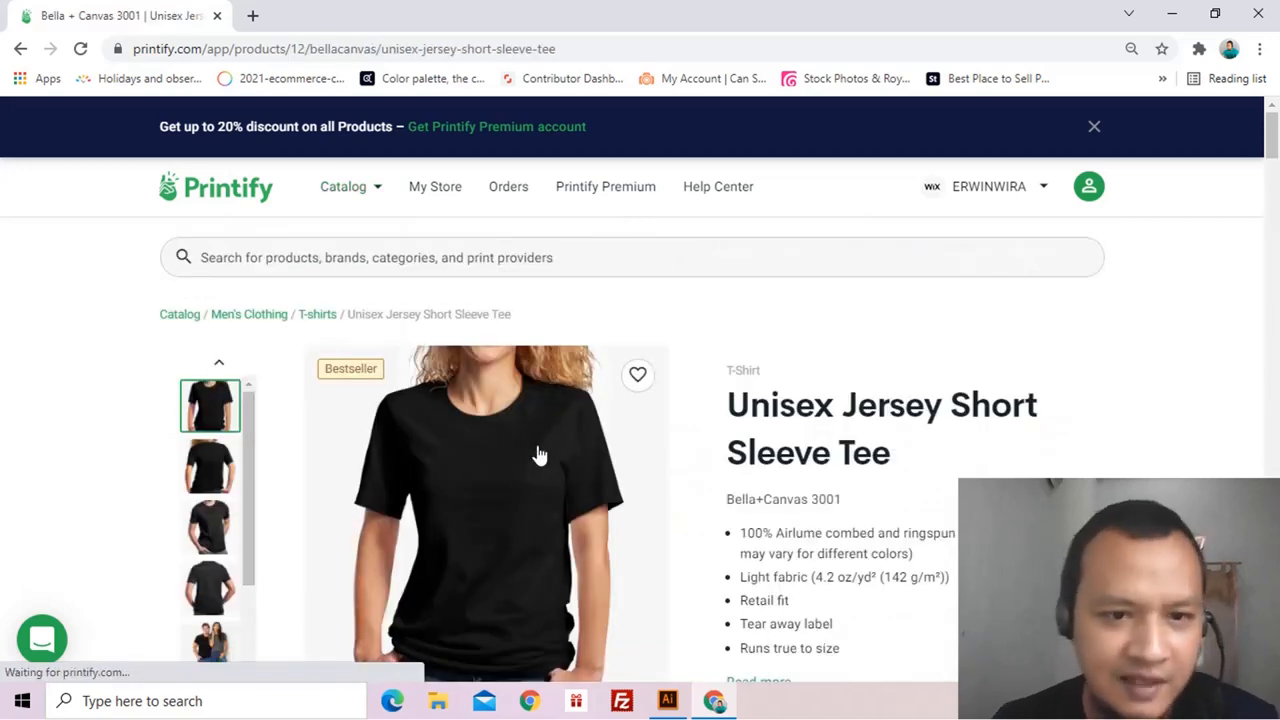
scroll(540, 420, "down", 1)
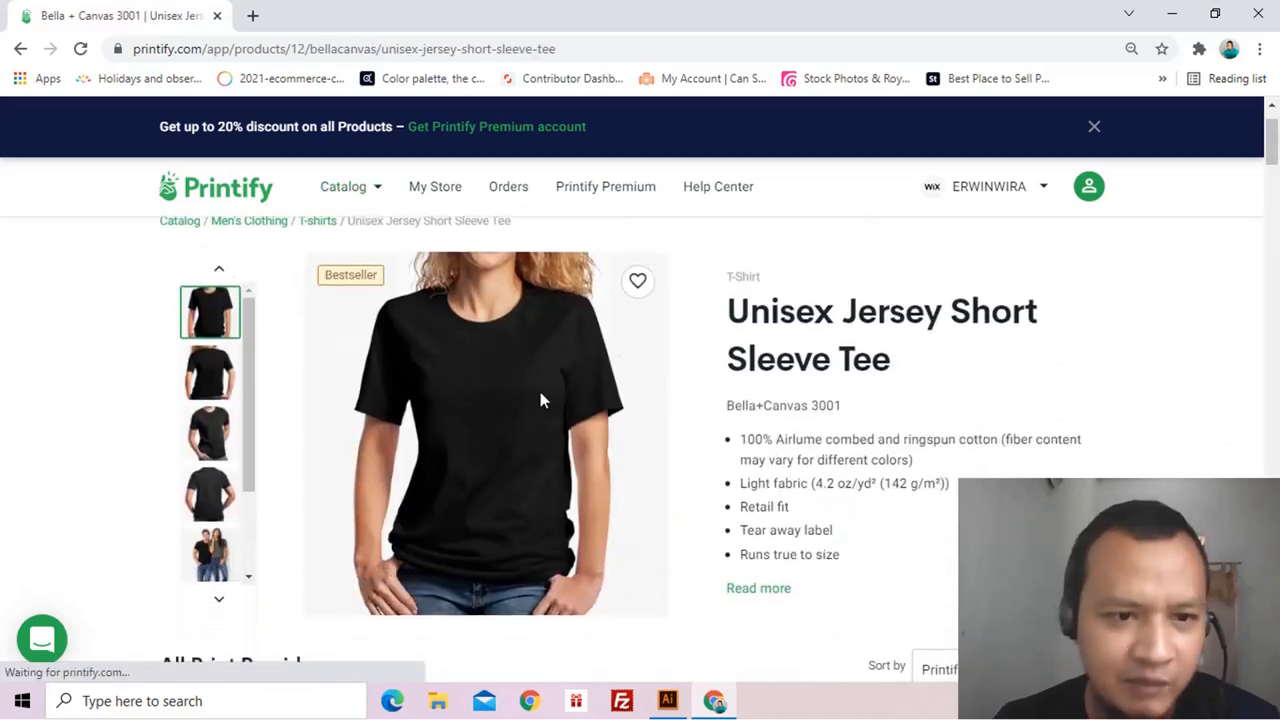
left_click(212, 440)
scroll(396, 425, "down", 3)
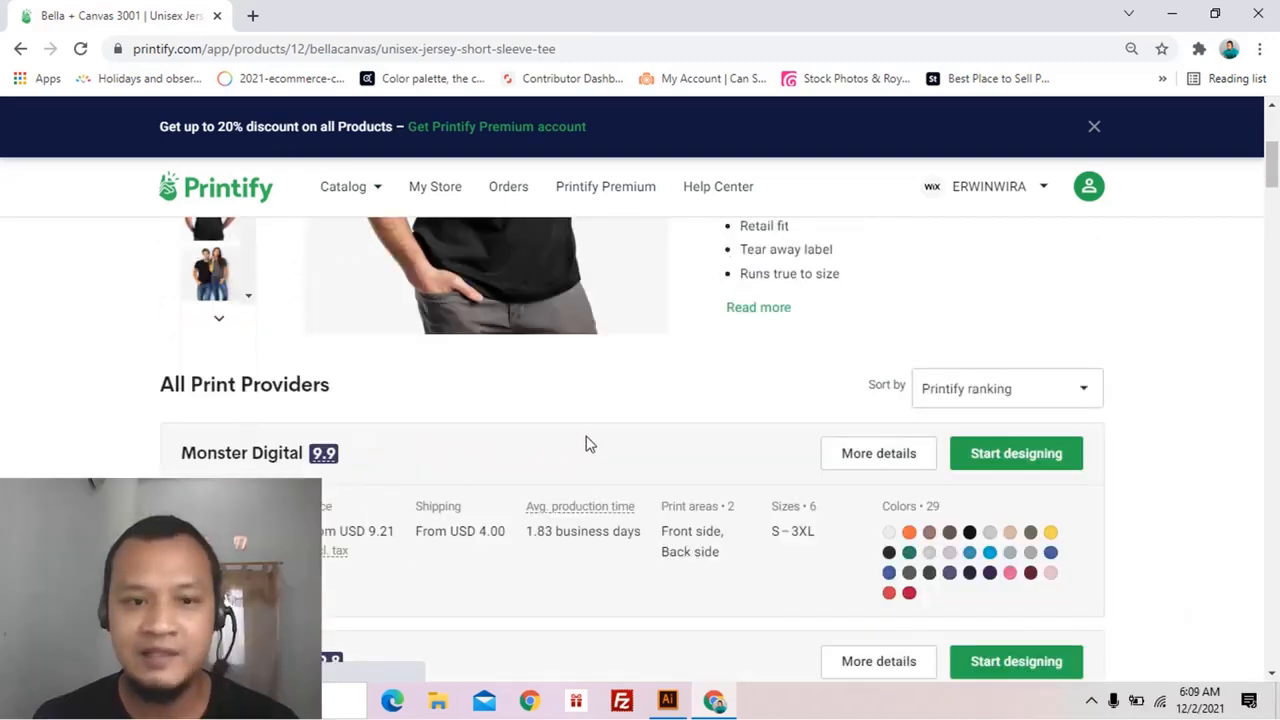
scroll(284, 471, "up", 1)
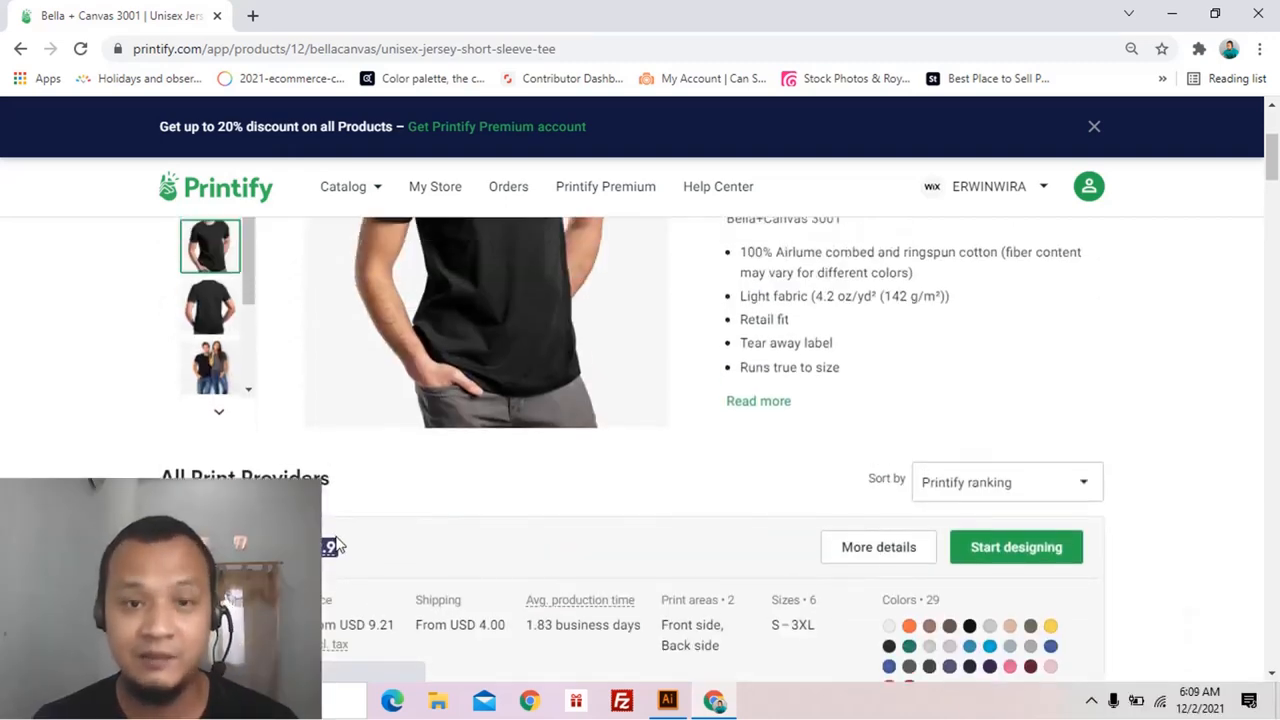
scroll(700, 500, "down", 2)
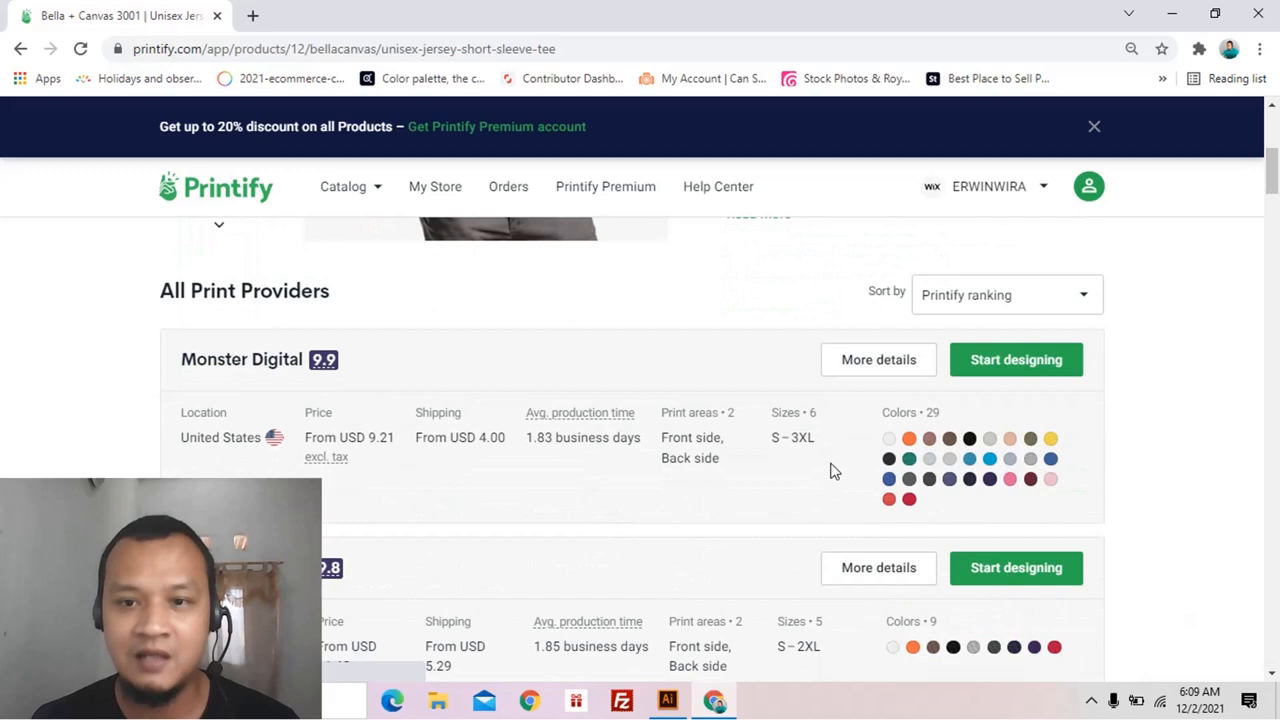
left_click(1025, 376)
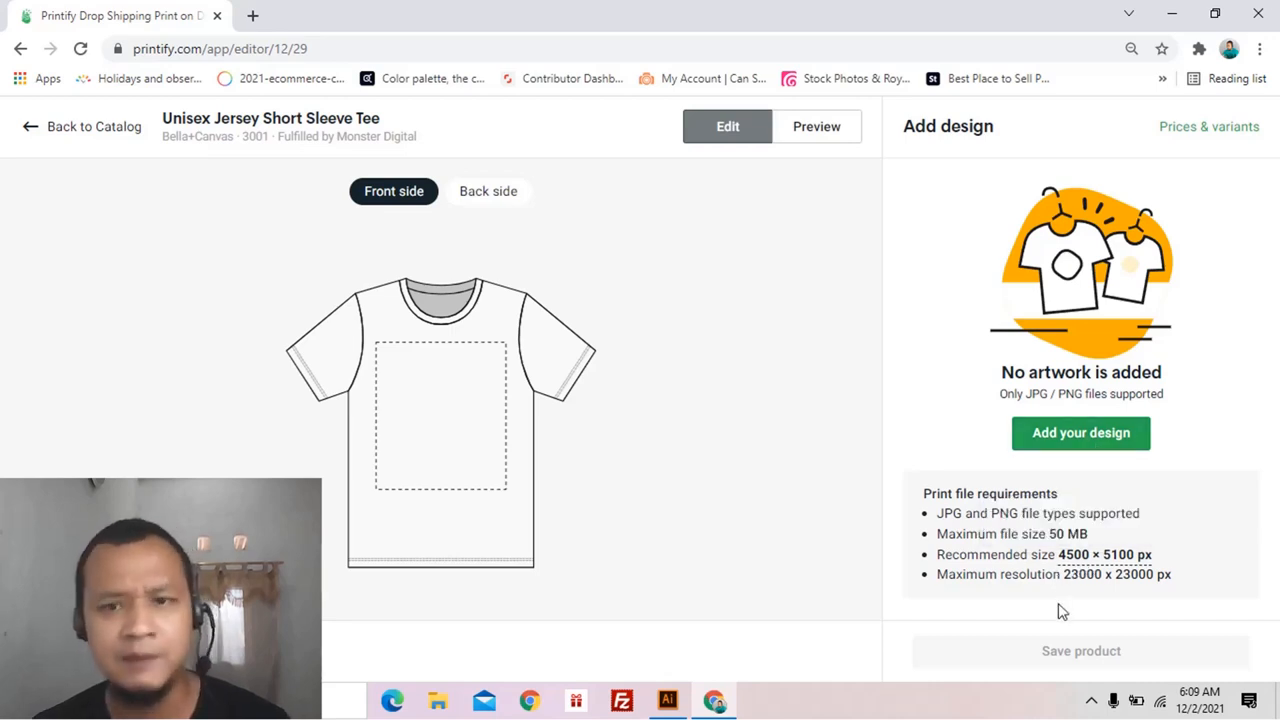
Examine the print file requirements, highlighting the maximum resolution and the recommended size
mouse_move(1071, 563)
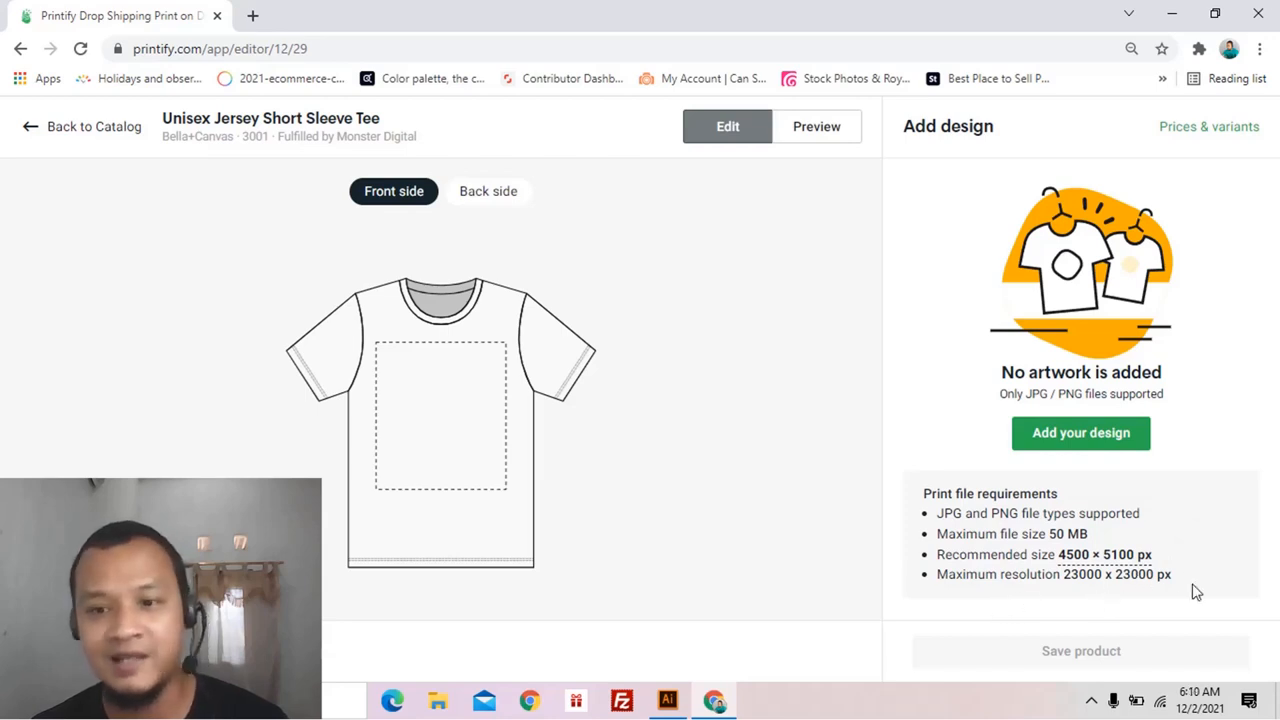
left_click_drag(1066, 574, 1155, 572)
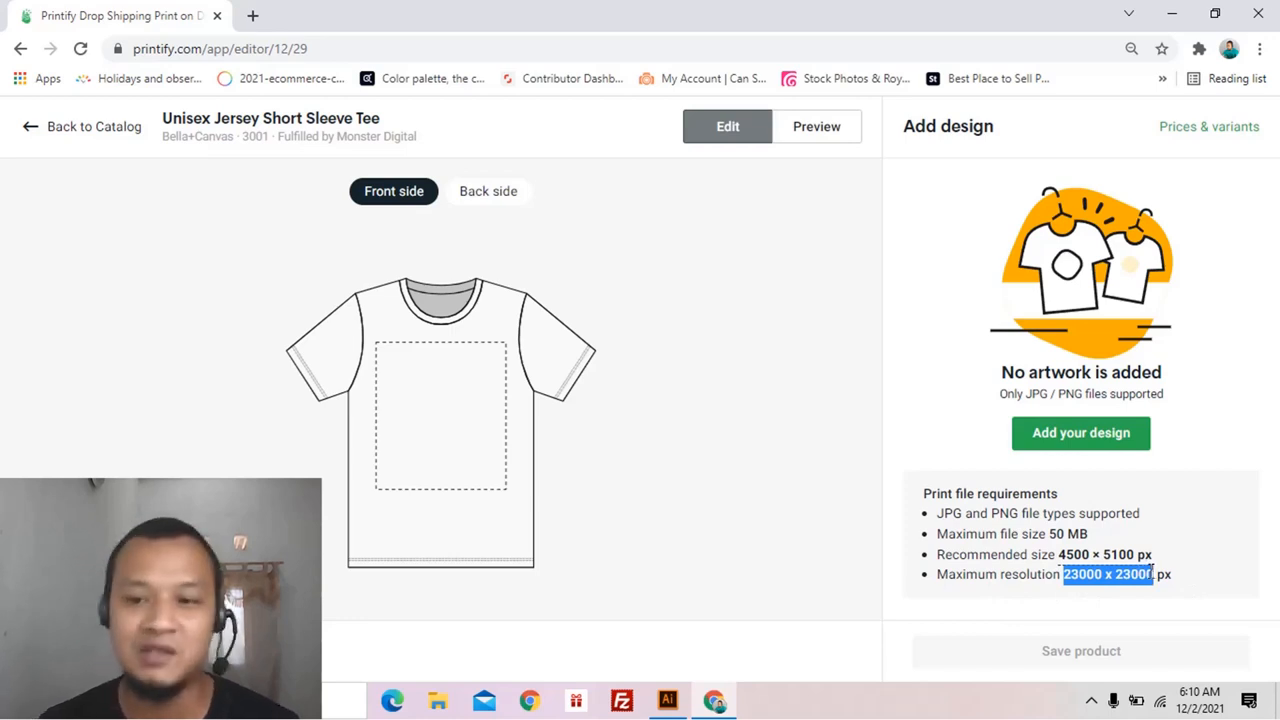
left_click(1186, 534)
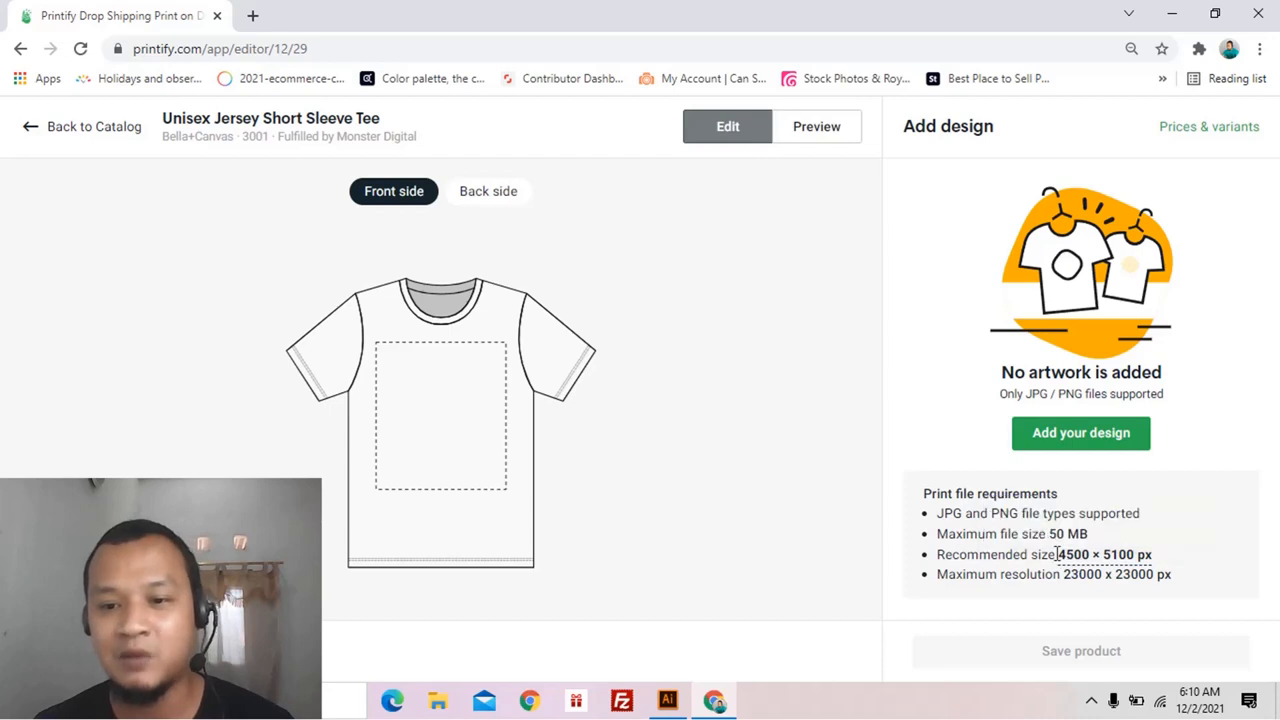
left_click_drag(1058, 554, 1102, 555)
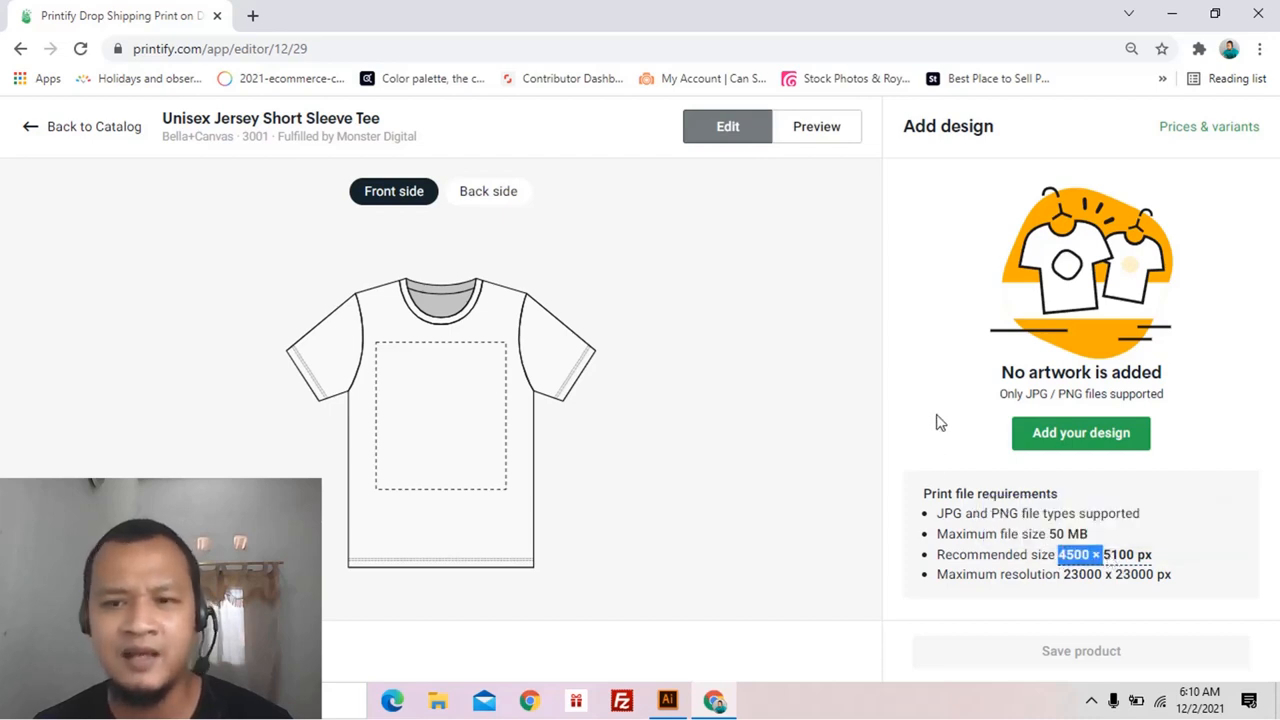
Add the image Heaven Gaming-01 from the device as the design on the shirt's front side
left_click(1077, 451)
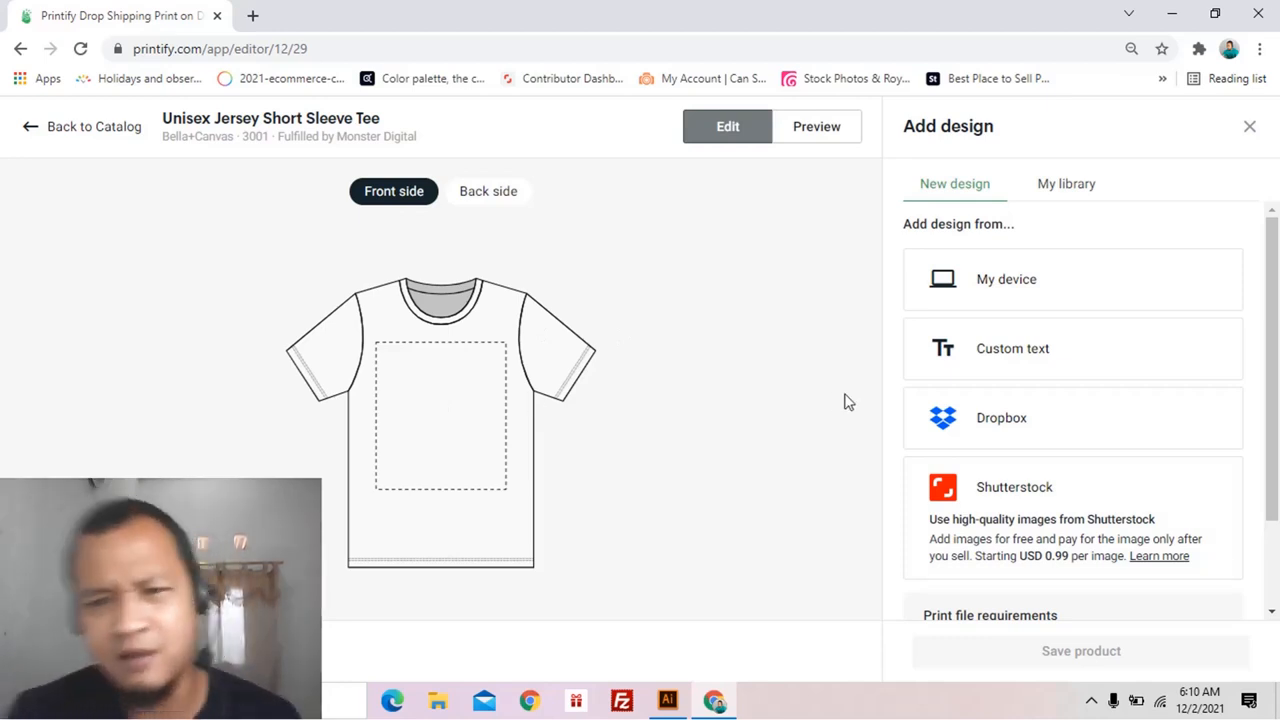
left_click(1007, 288)
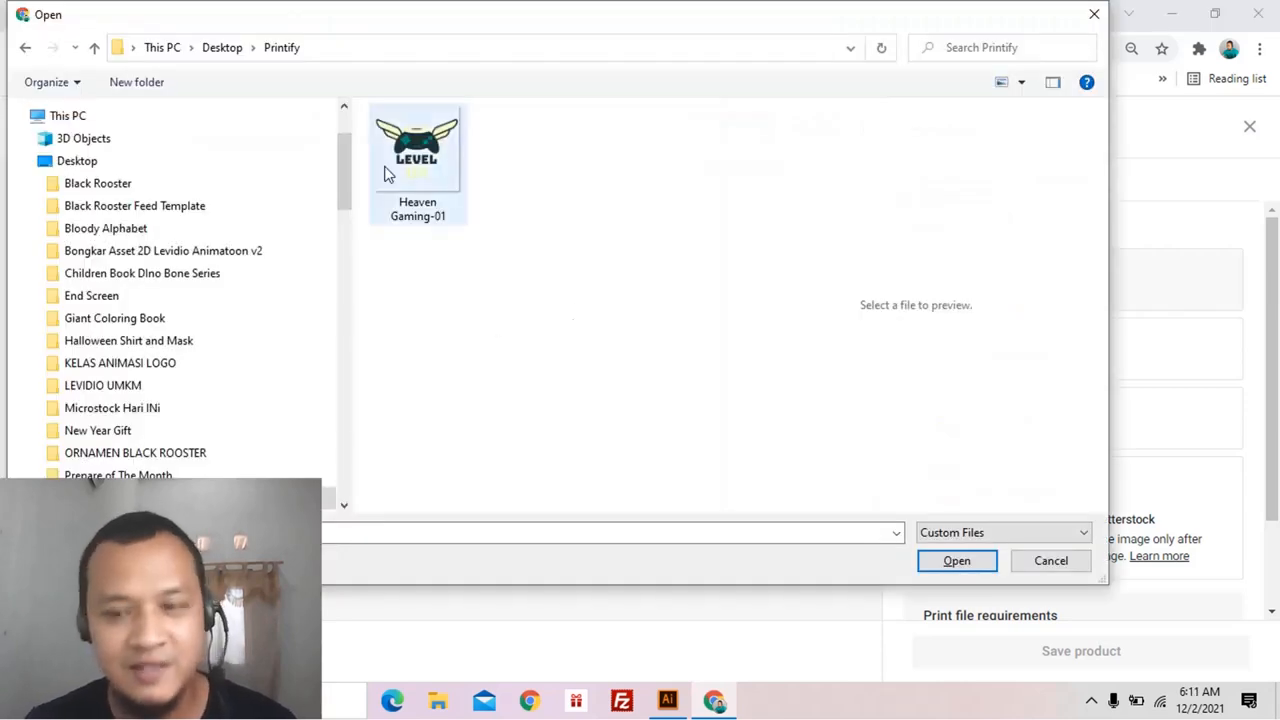
left_click(457, 166)
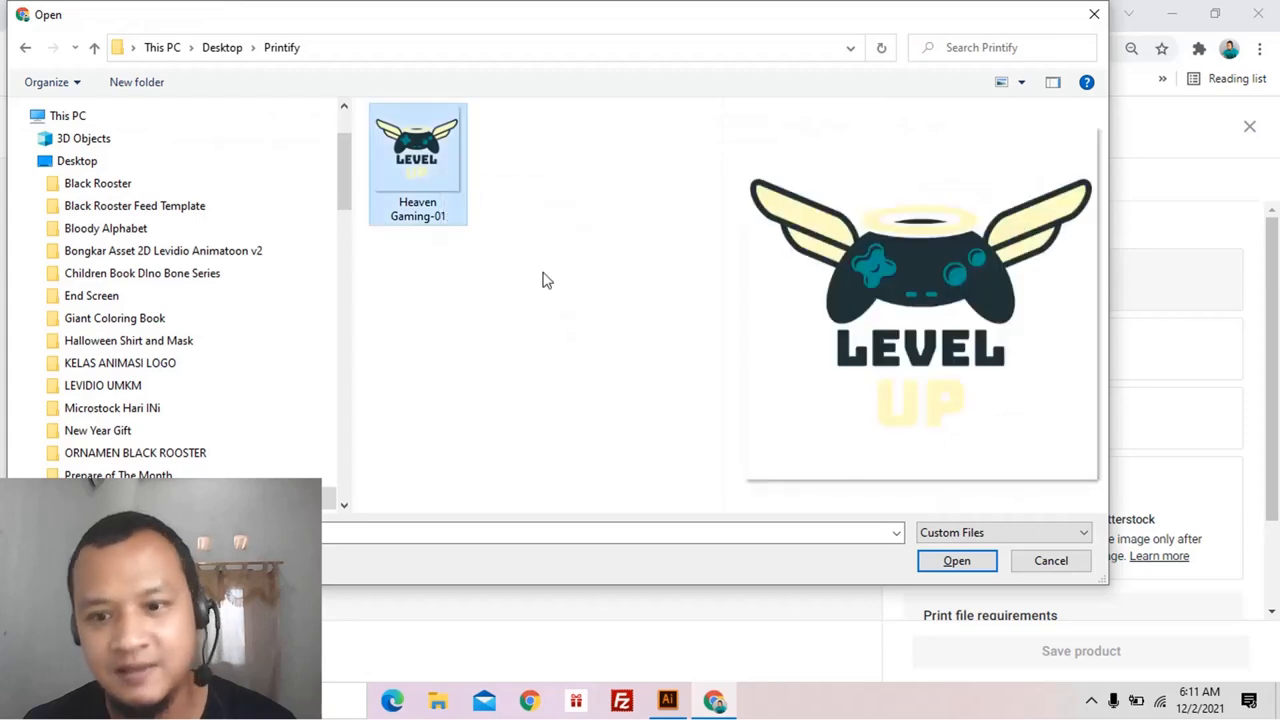
left_click(958, 563)
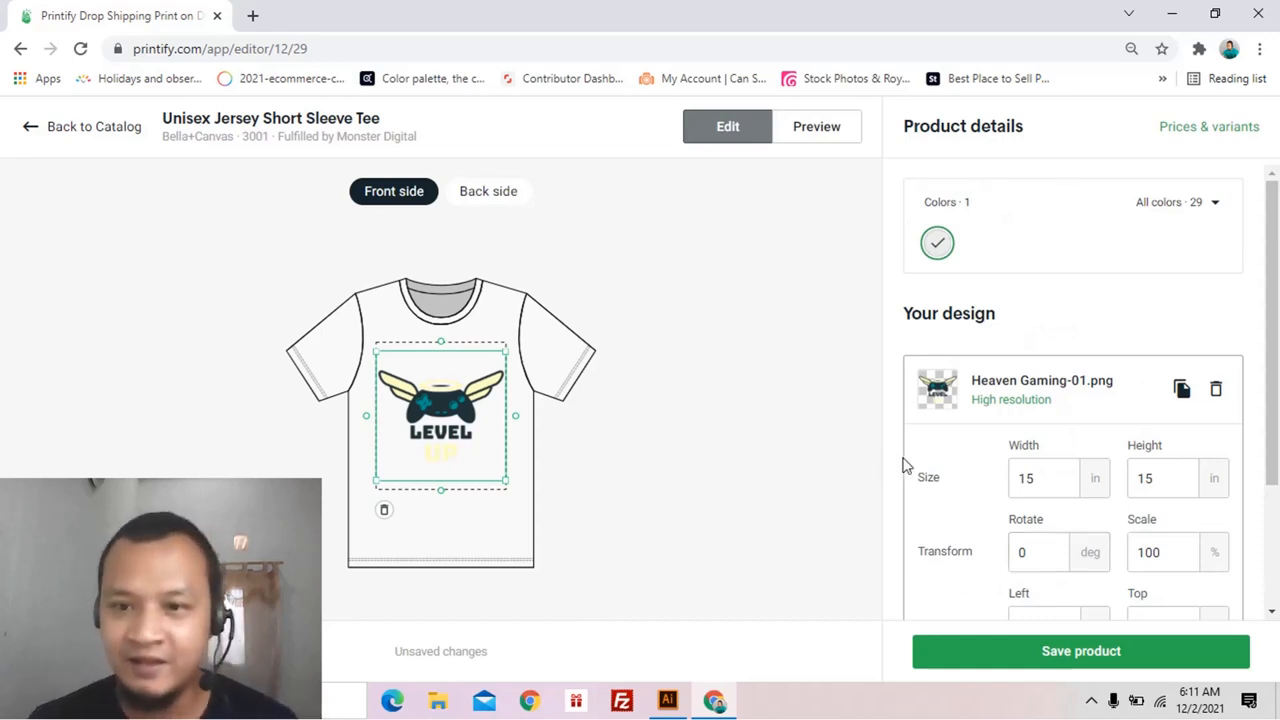
Move the design higher on the shirt's front, to about -1.31% left and -9.07% top
scroll(1077, 477, "down", 3)
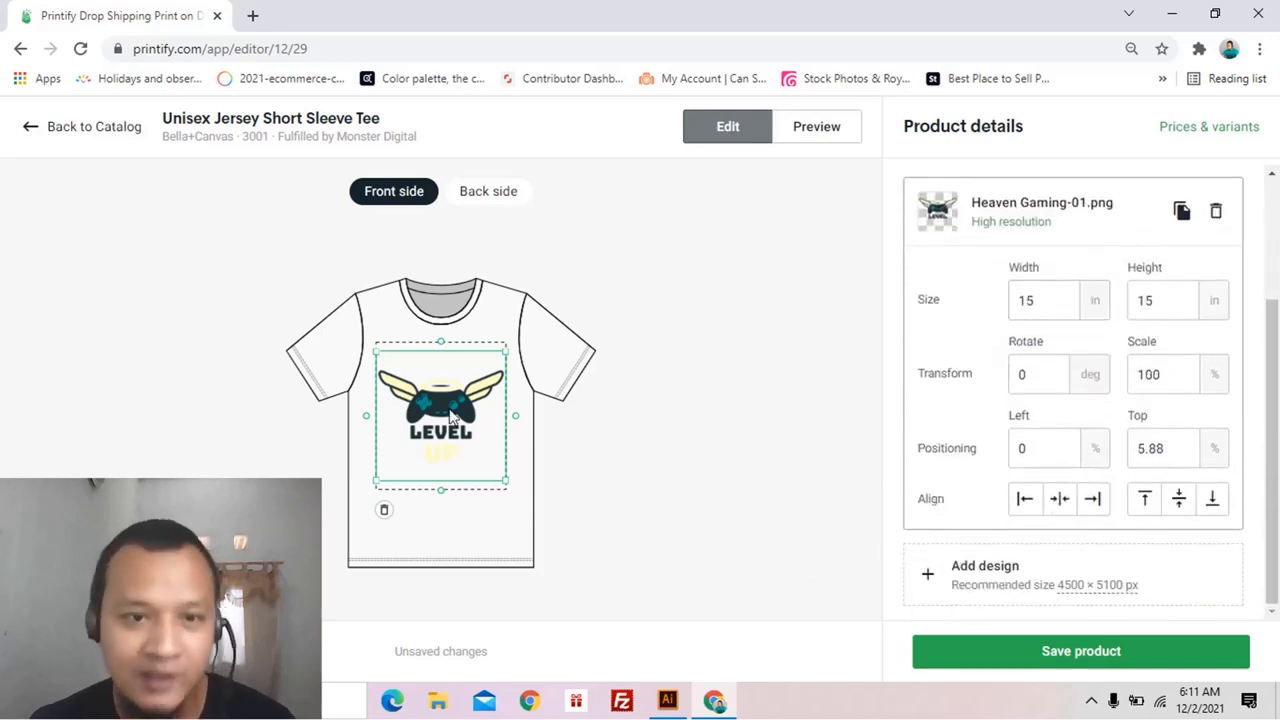
left_click_drag(452, 416, 447, 385)
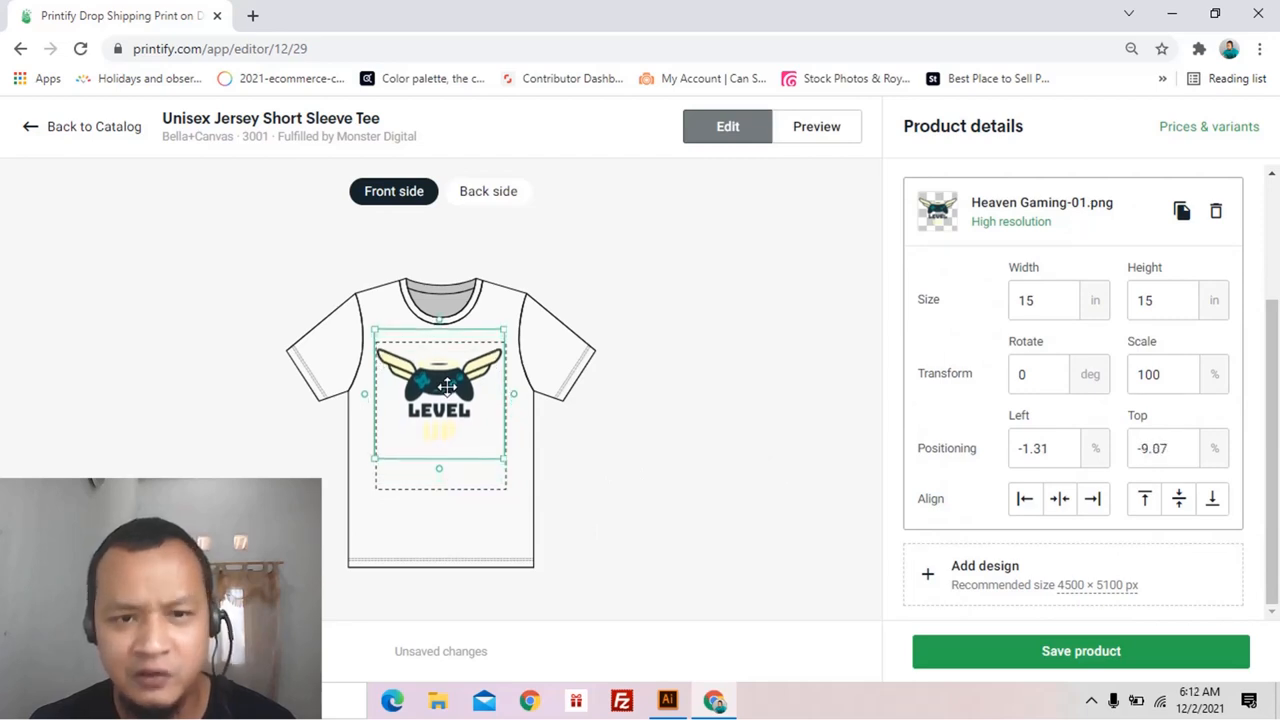
scroll(1214, 434, "up", 2)
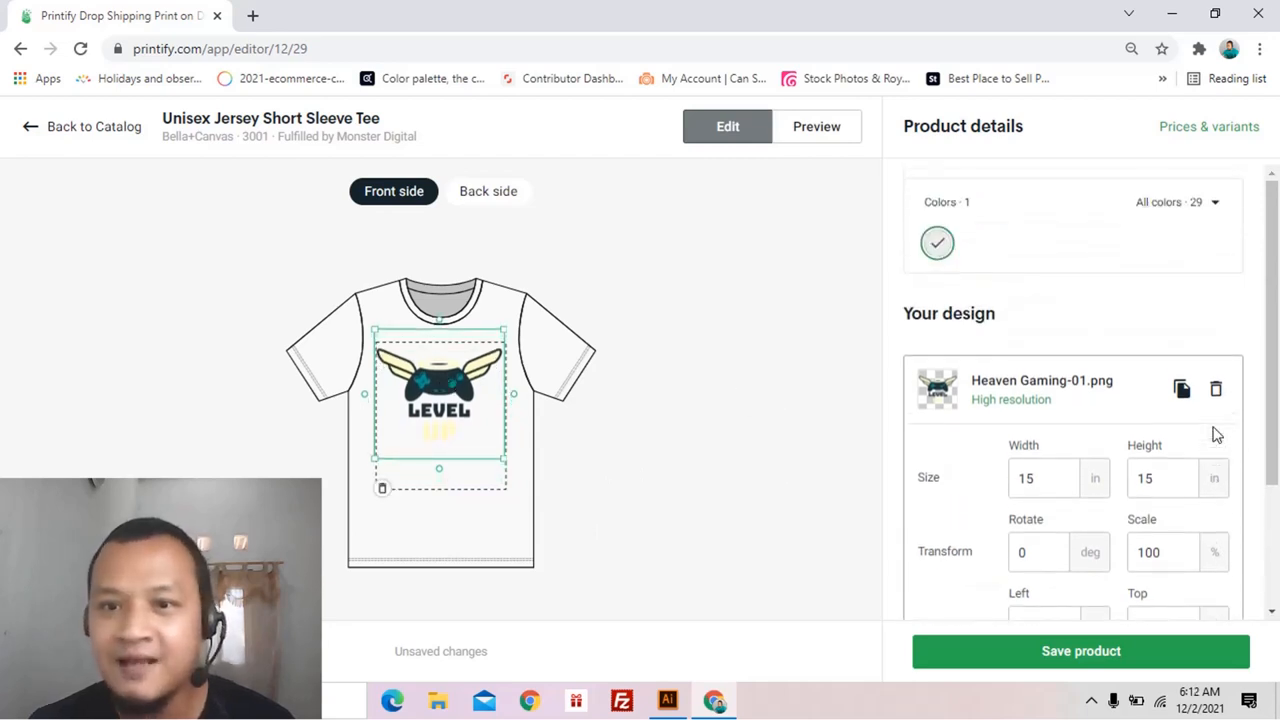
scroll(1216, 434, "down", 2)
scroll(1050, 296, "up", 2)
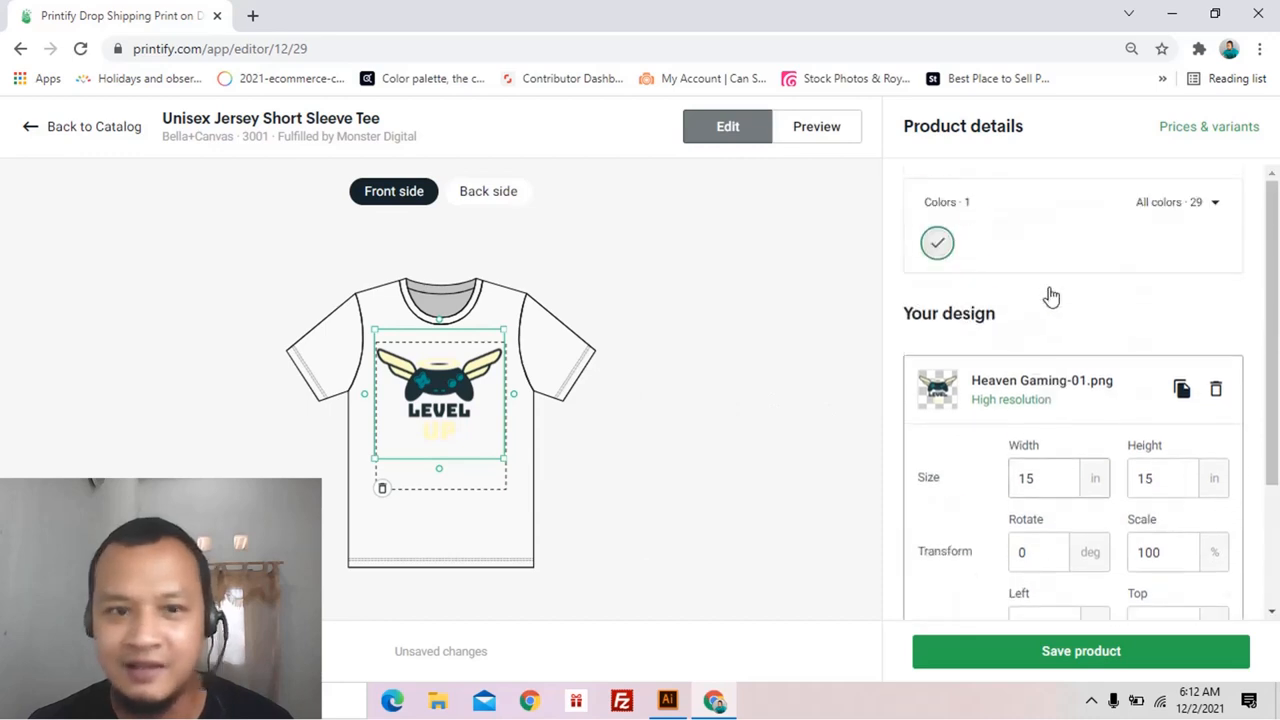
Add Turquoise and the muted blue next to it as shirt colors, and compare the design on the muted blue and White shirts
left_click(1157, 206)
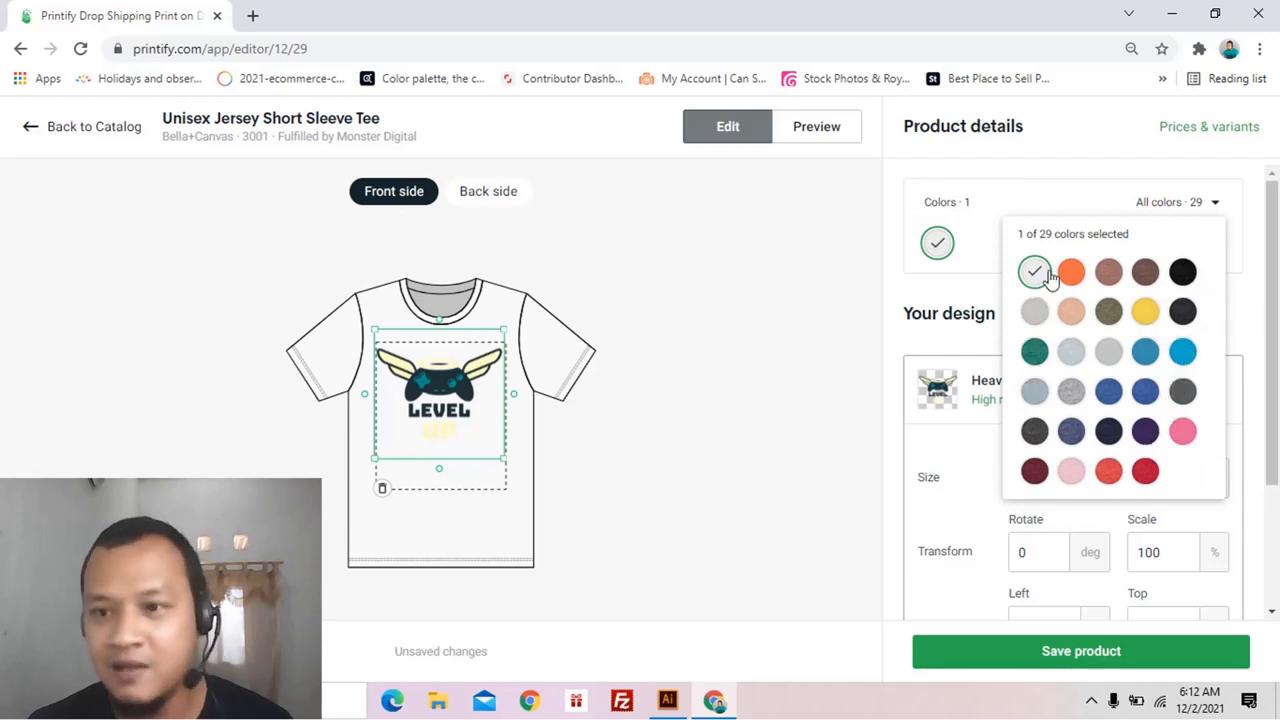
left_click(1181, 352)
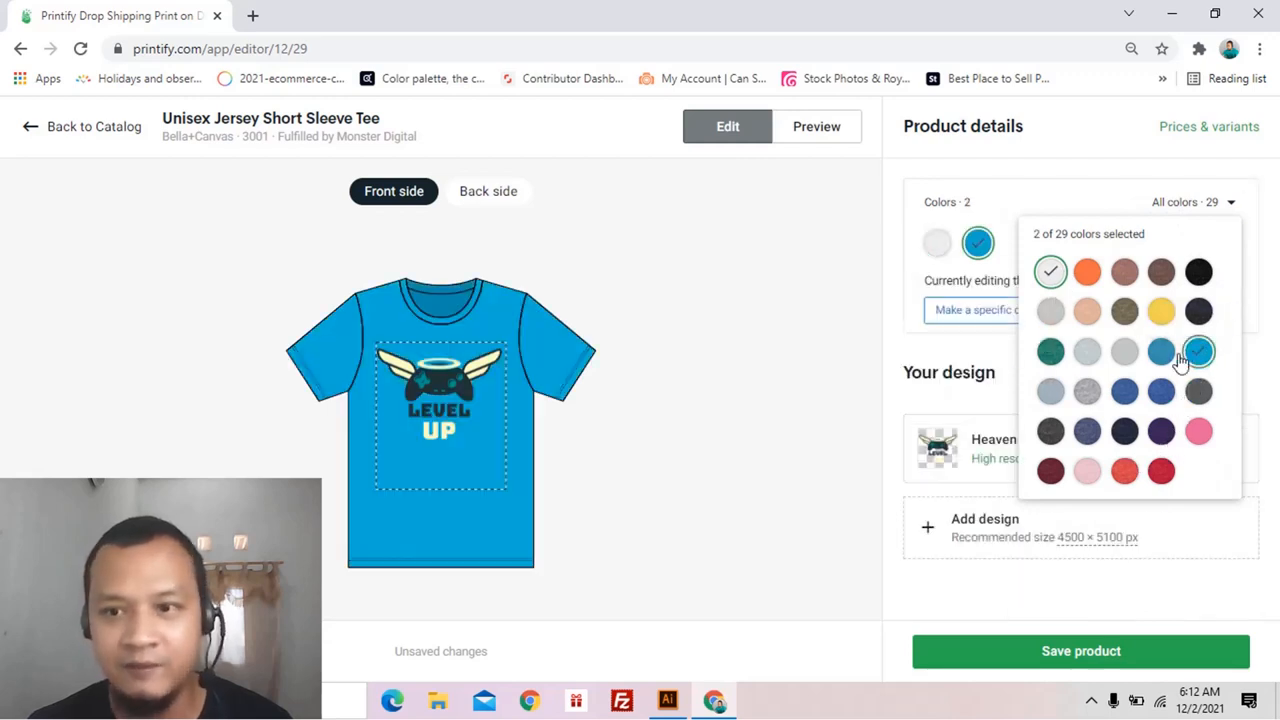
left_click(1161, 354)
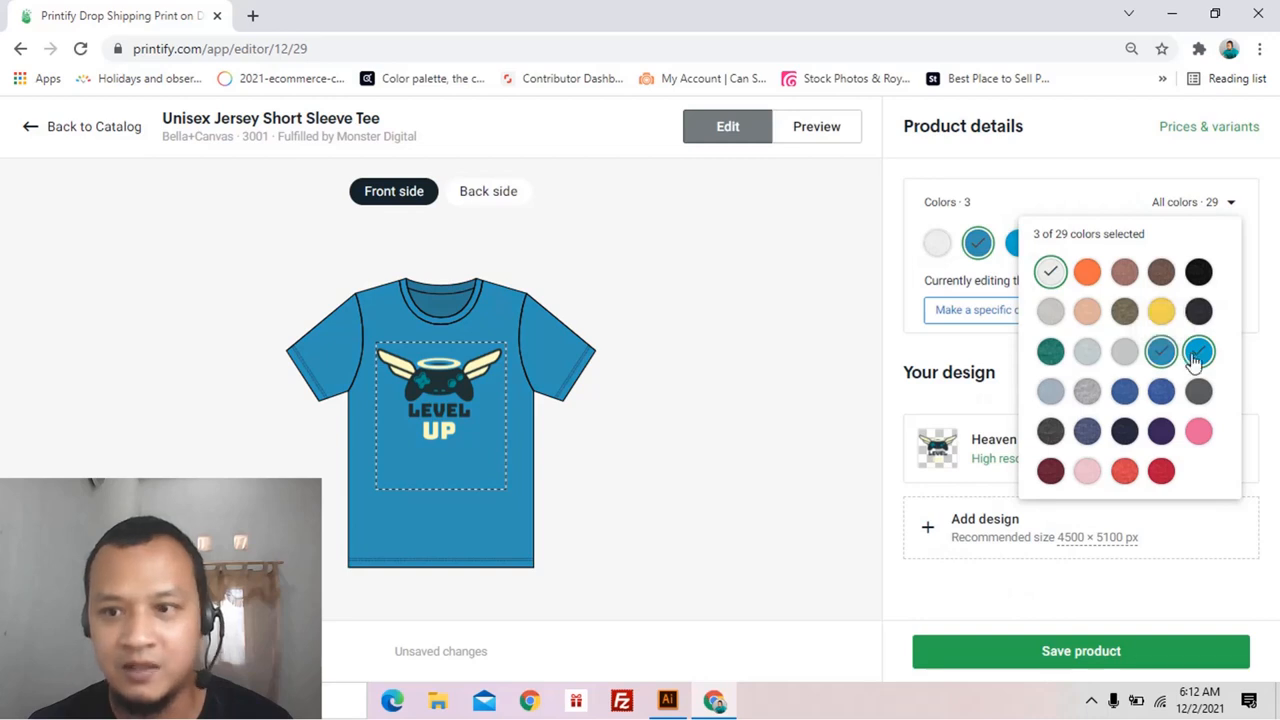
left_click(1197, 355)
left_click(1197, 357)
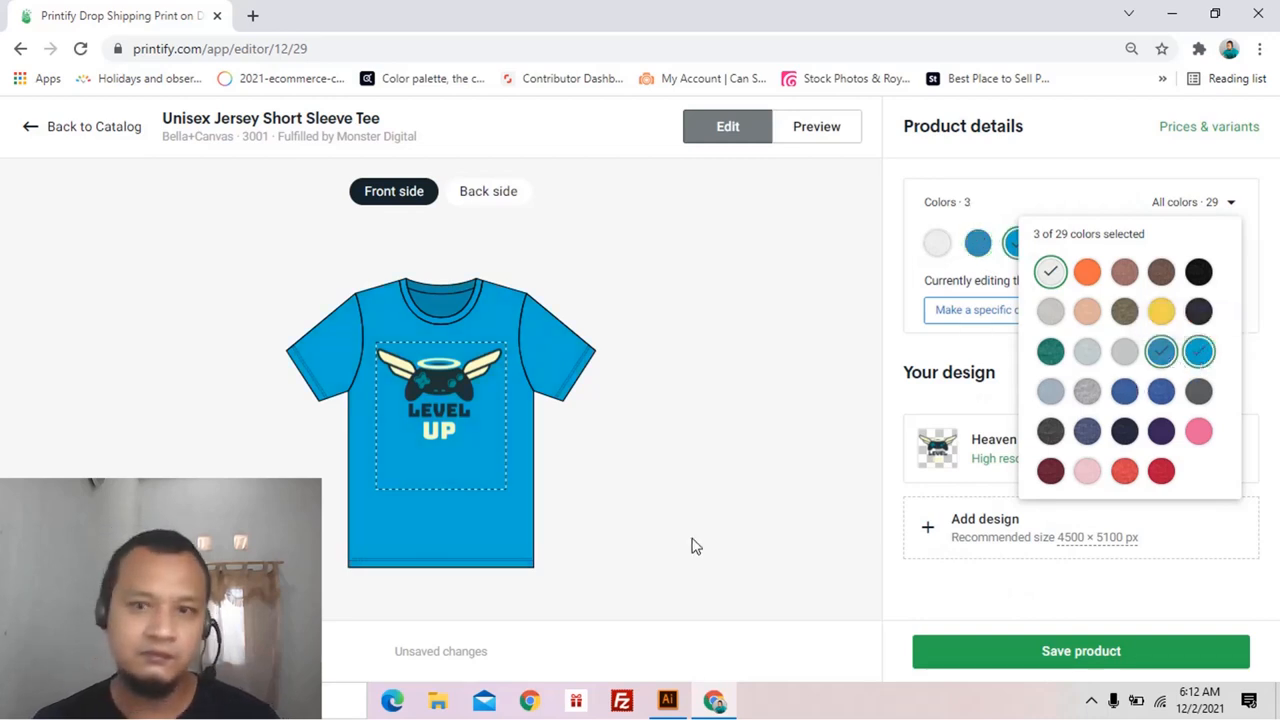
left_click(1213, 354)
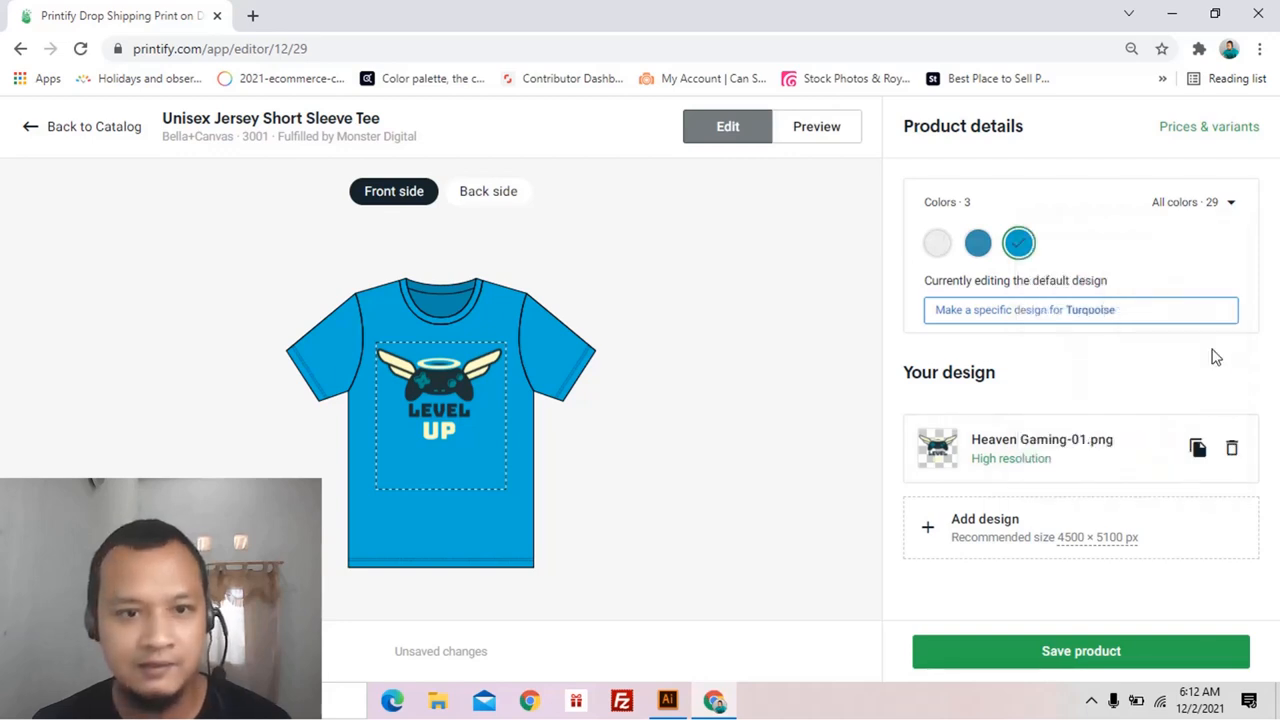
left_click(978, 248)
left_click(935, 250)
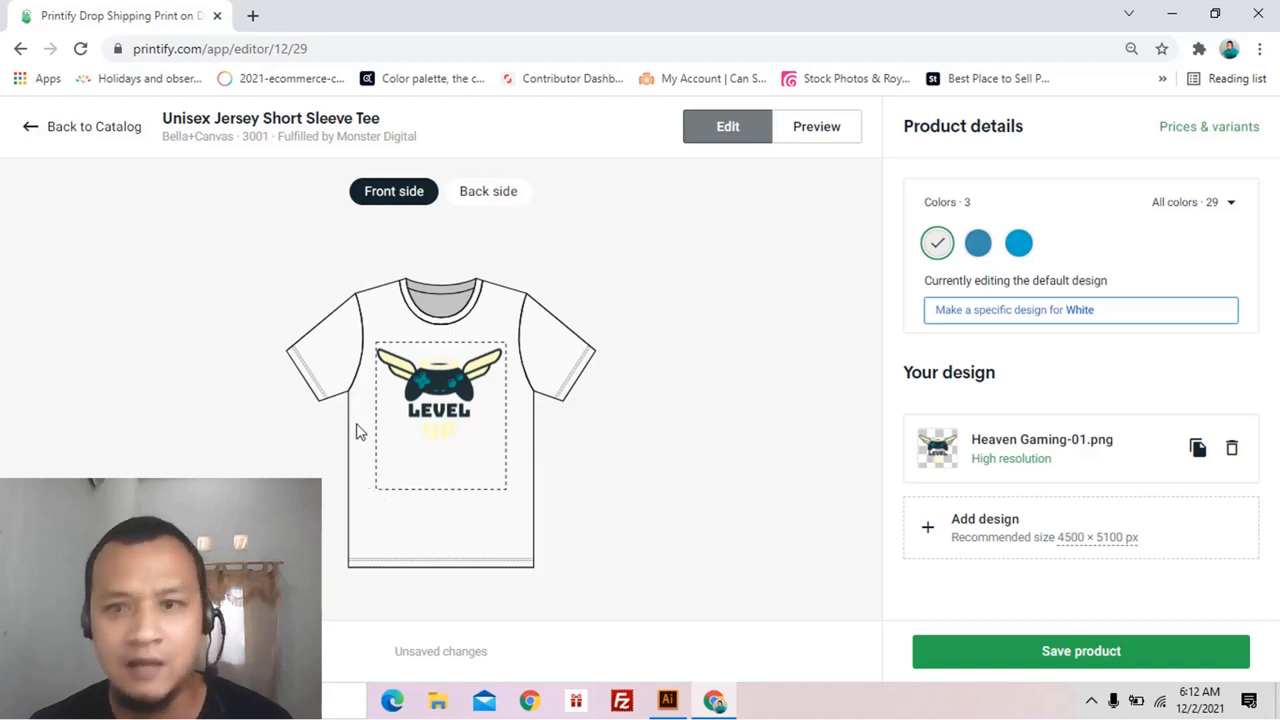
Remove White from the selected shirt colors
left_click(1168, 208)
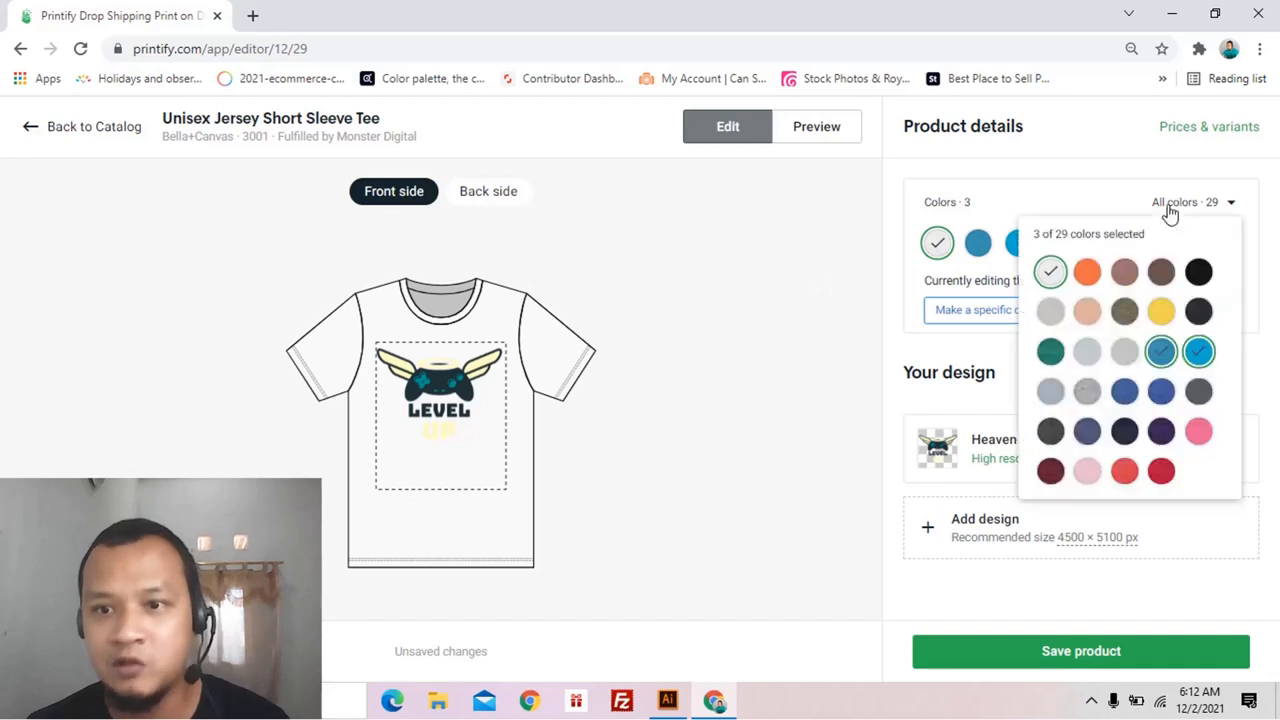
left_click(1050, 276)
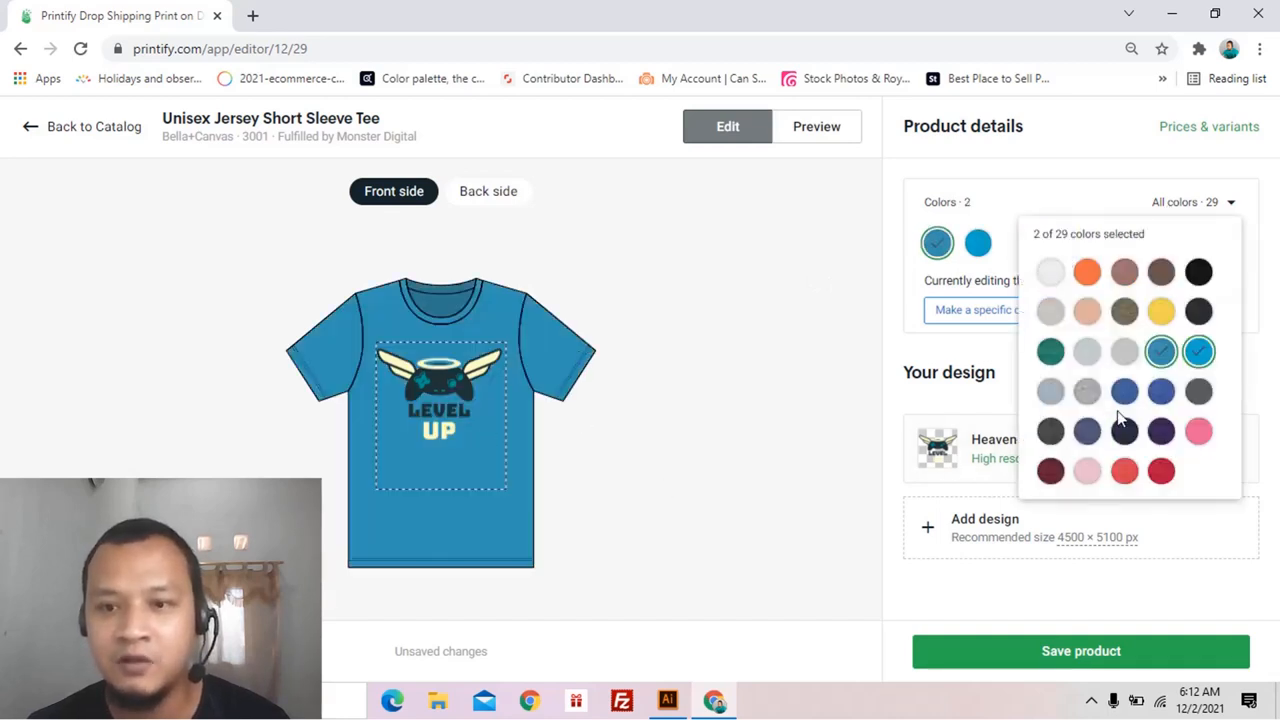
left_click(1160, 393)
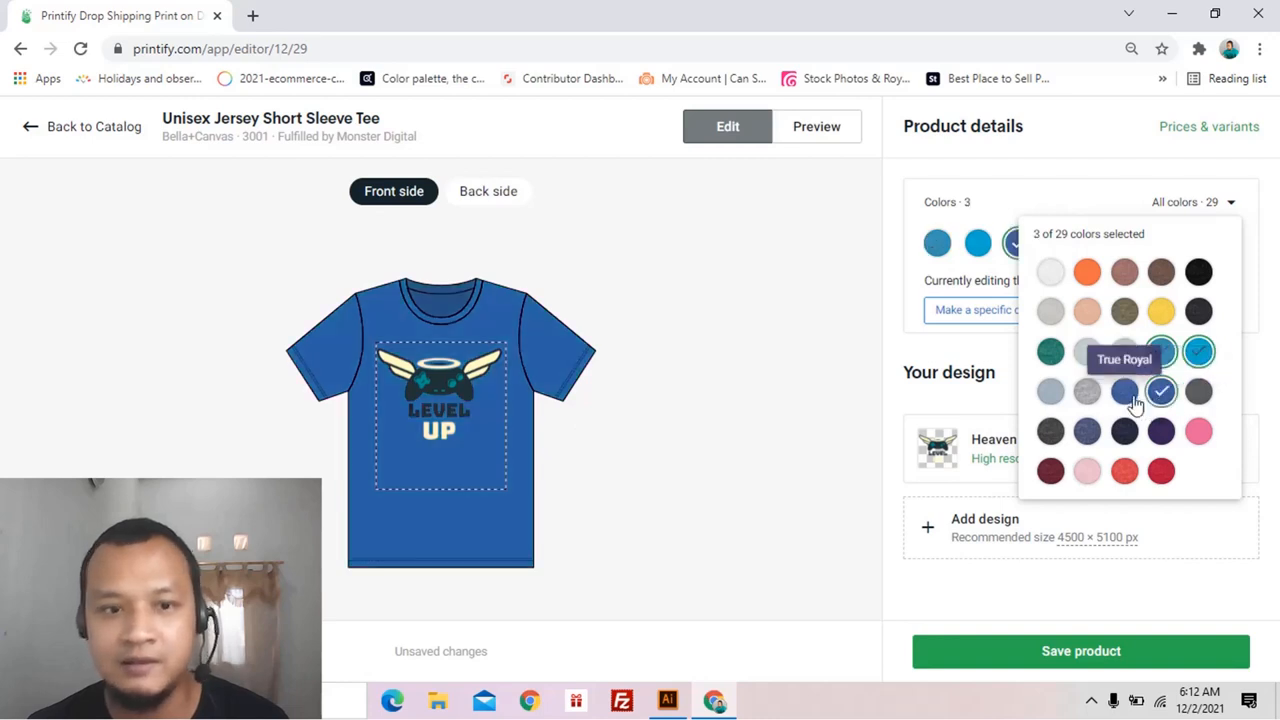
left_click(1124, 393)
left_click(1162, 396)
left_click(1162, 396)
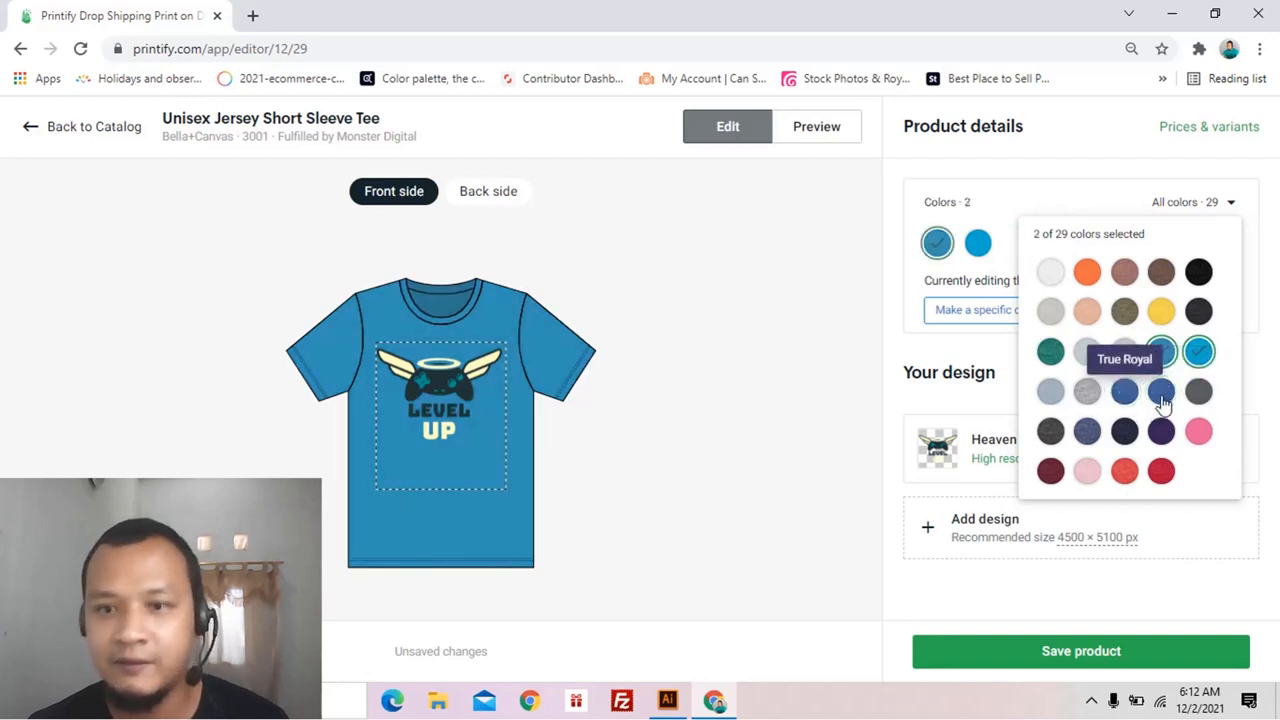
Finish the color selection and save the Unisex Jersey Short Sleeve Tee product to the store
left_click(763, 410)
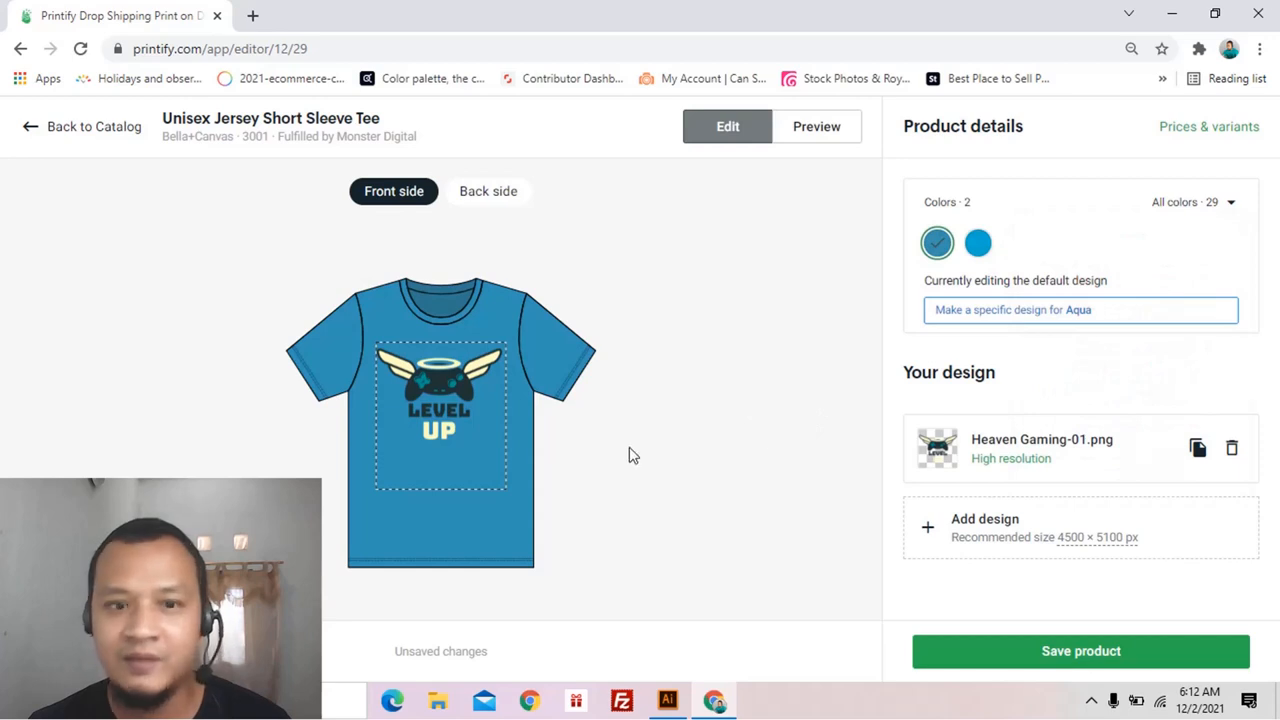
left_click(1077, 651)
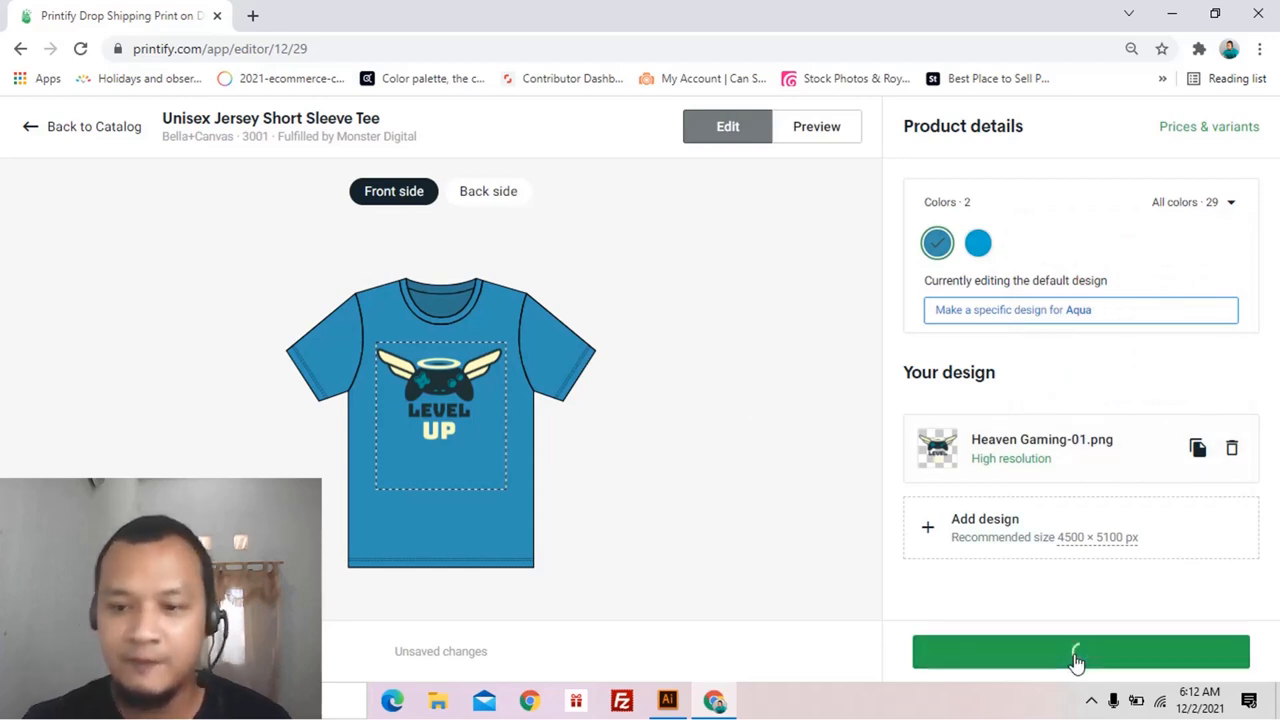
scroll(1075, 664, "down", 1)
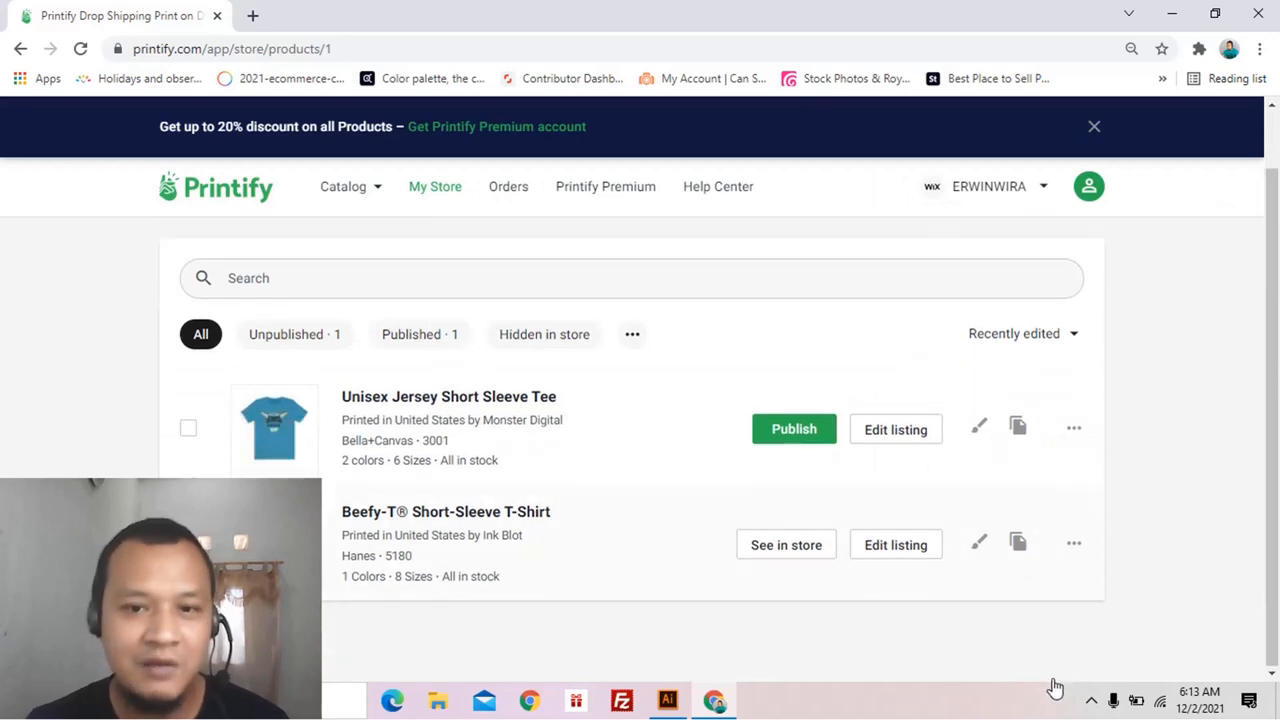
scroll(518, 645, "up", 1)
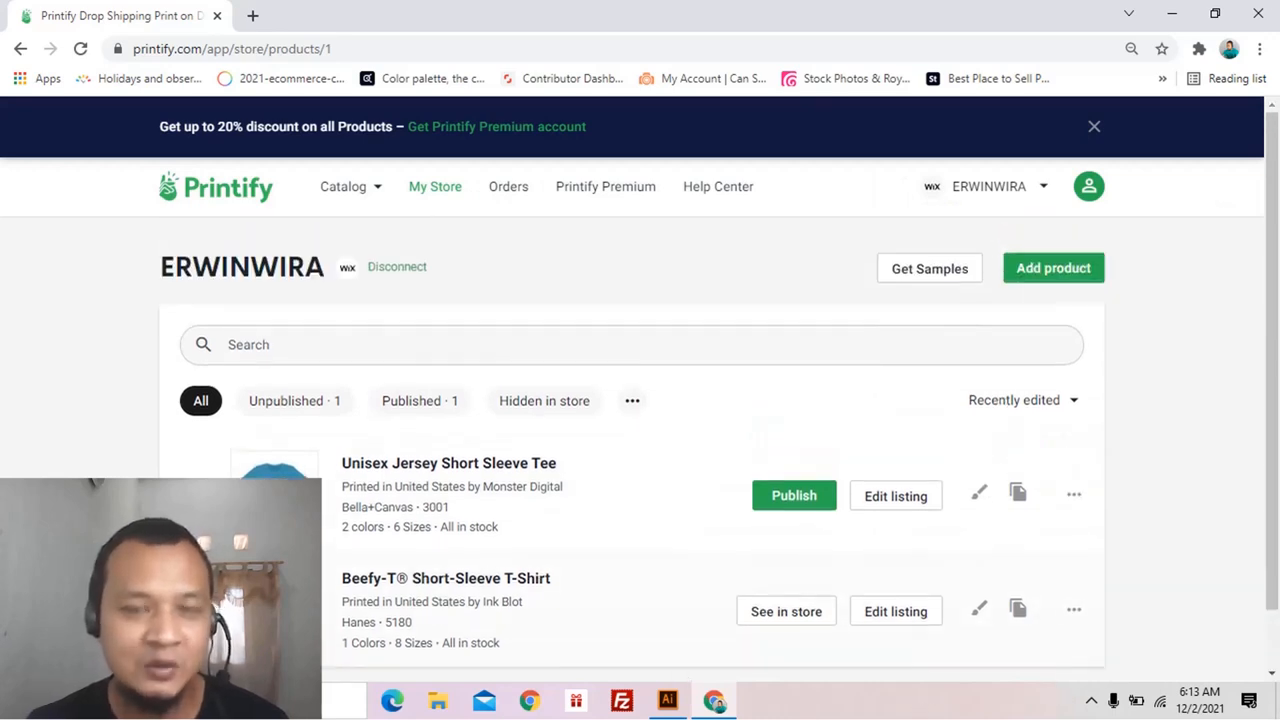
scroll(1102, 293, "down", 1)
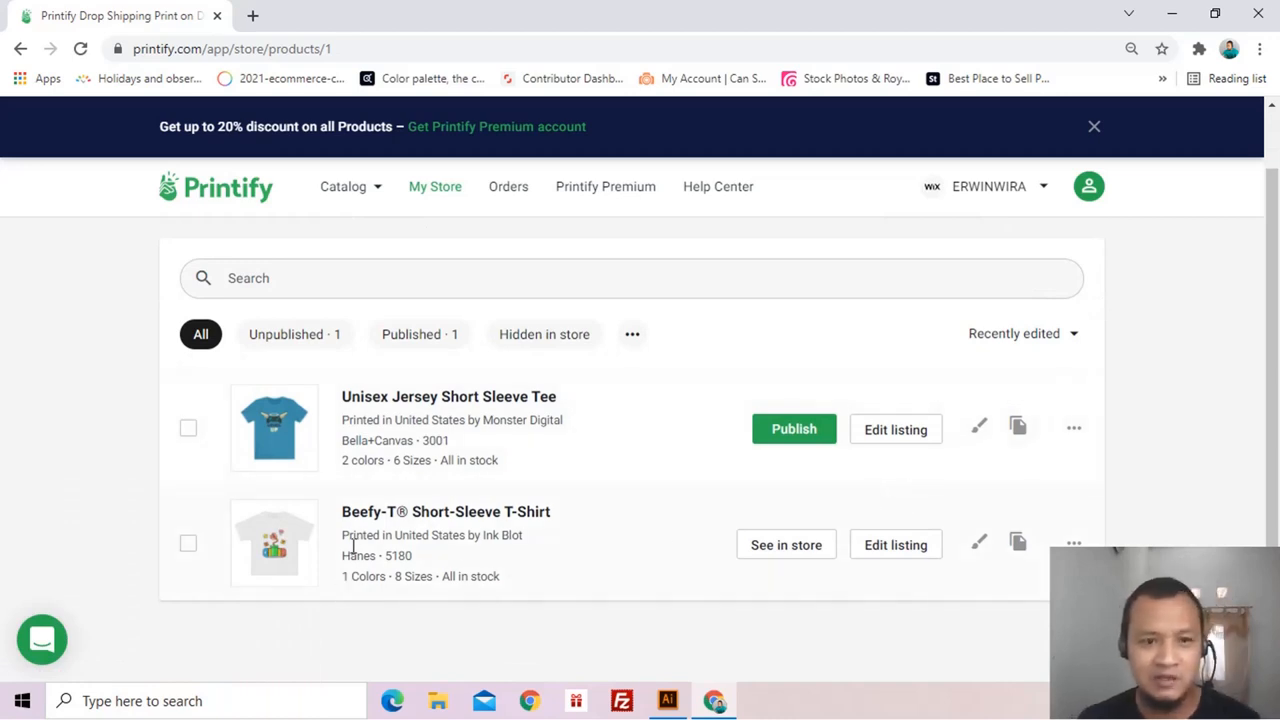
scroll(558, 528, "up", 1)
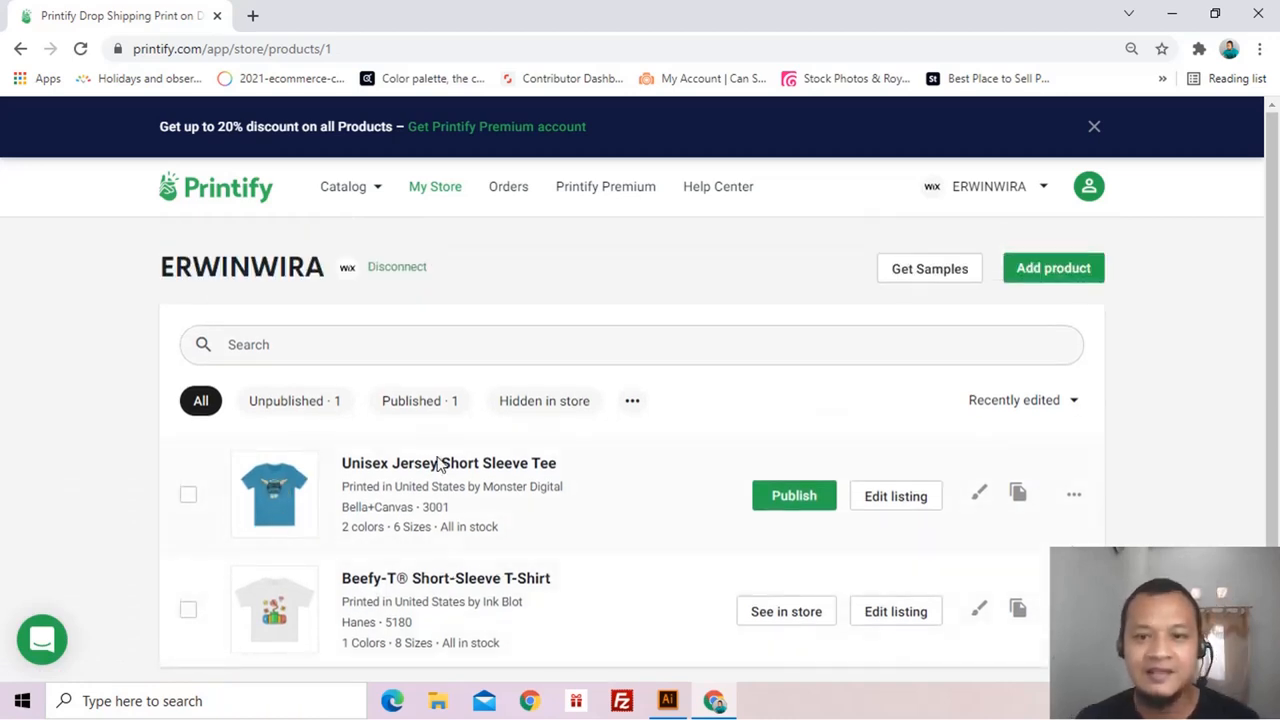
scroll(766, 434, "down", 1)
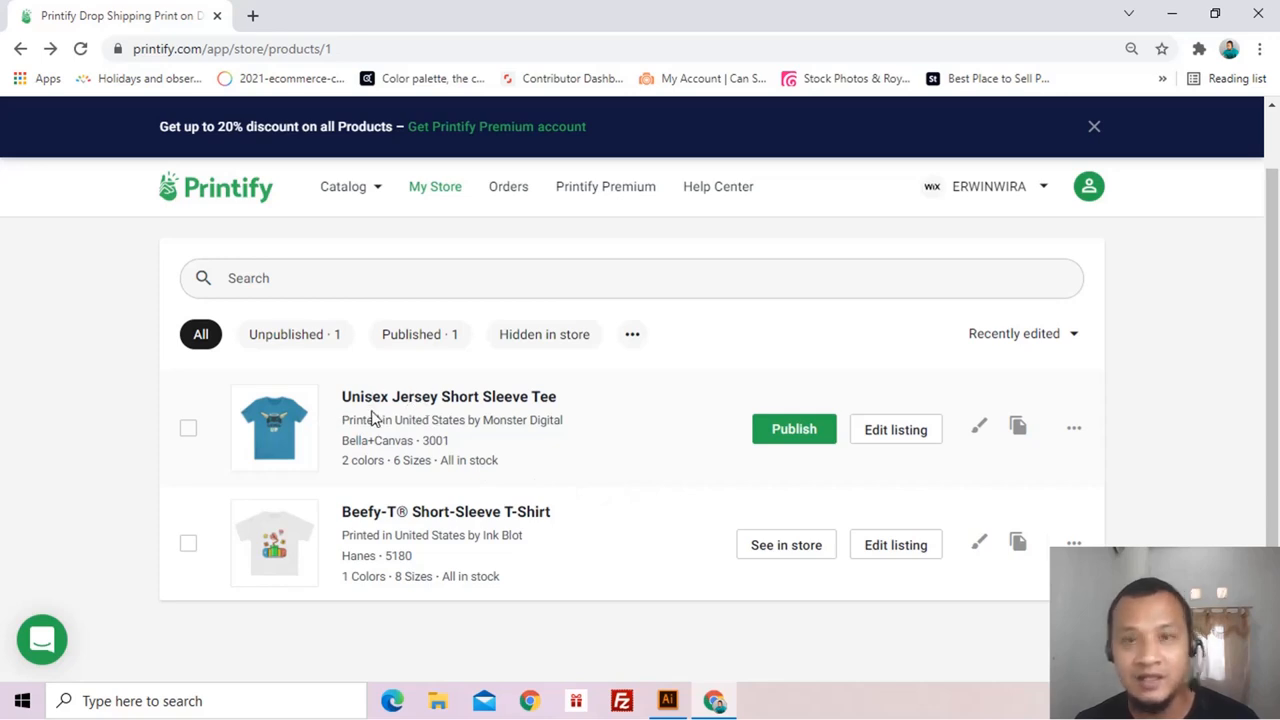
Open the Unisex Jersey Short Sleeve Tee listing for editing and review its title image view and color options
left_click(906, 441)
scroll(531, 376, "down", 6)
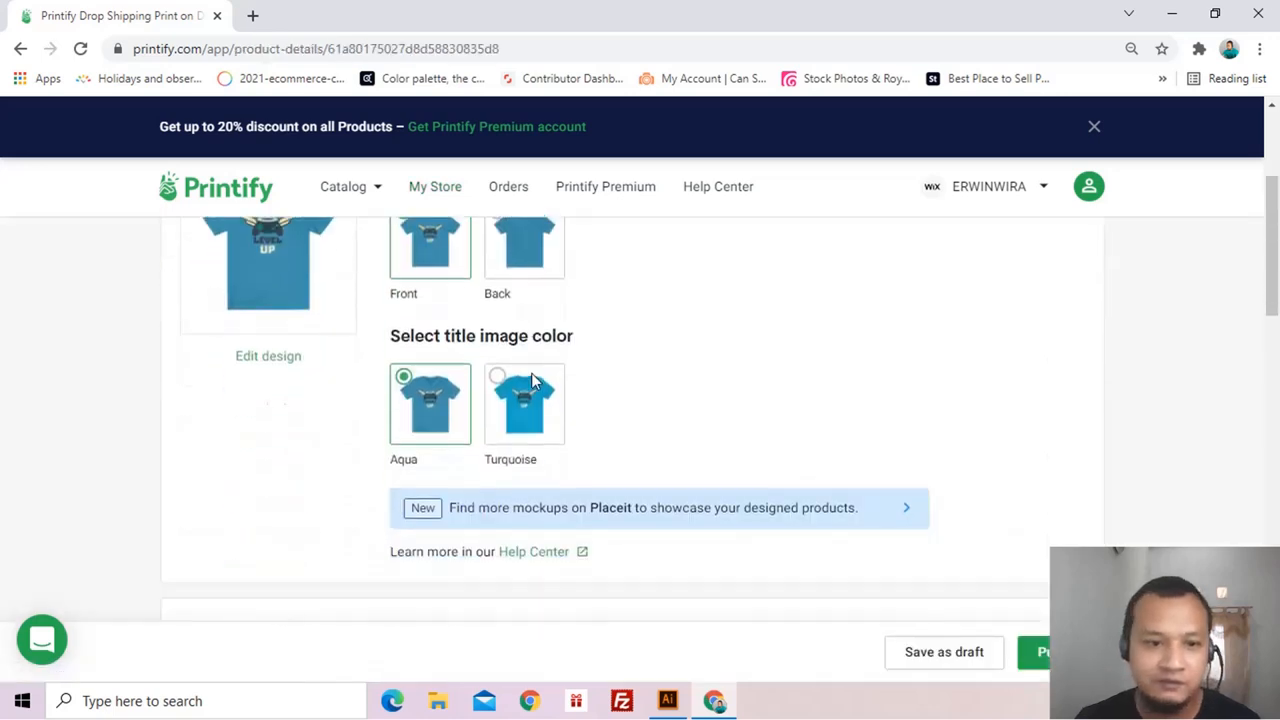
scroll(531, 381, "up", 5)
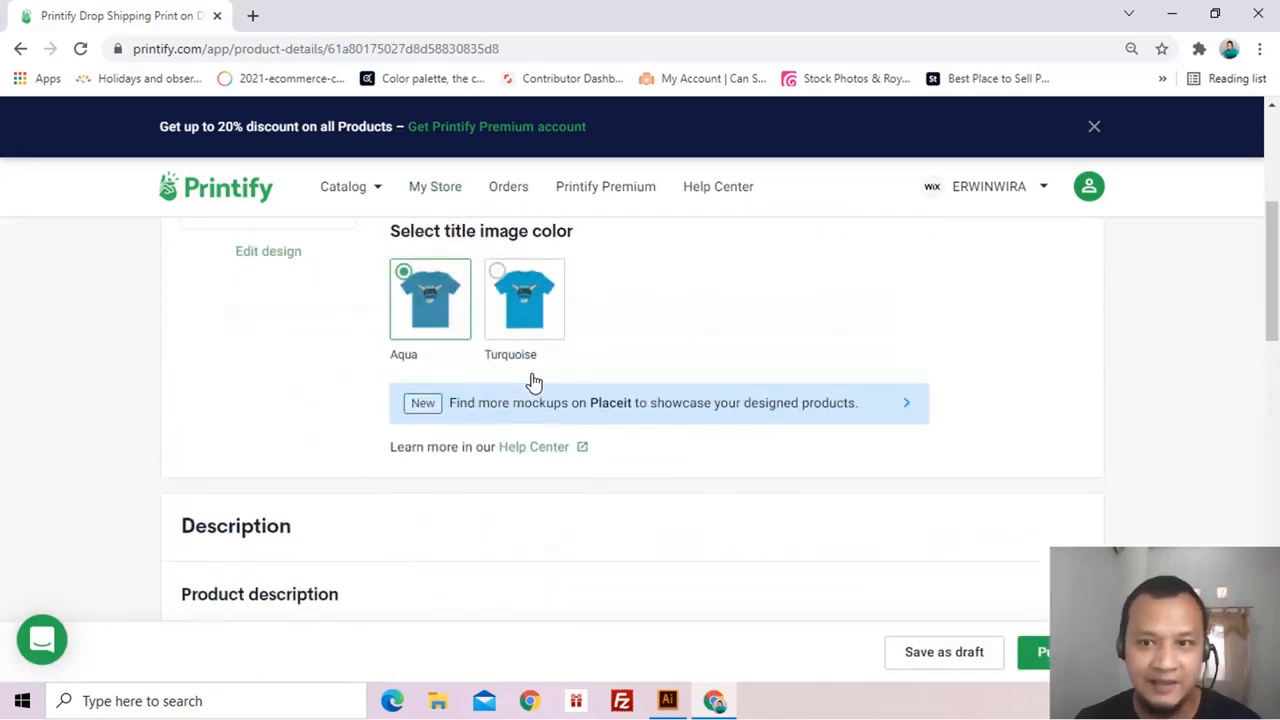
scroll(525, 385, "down", 3)
scroll(525, 388, "up", 3)
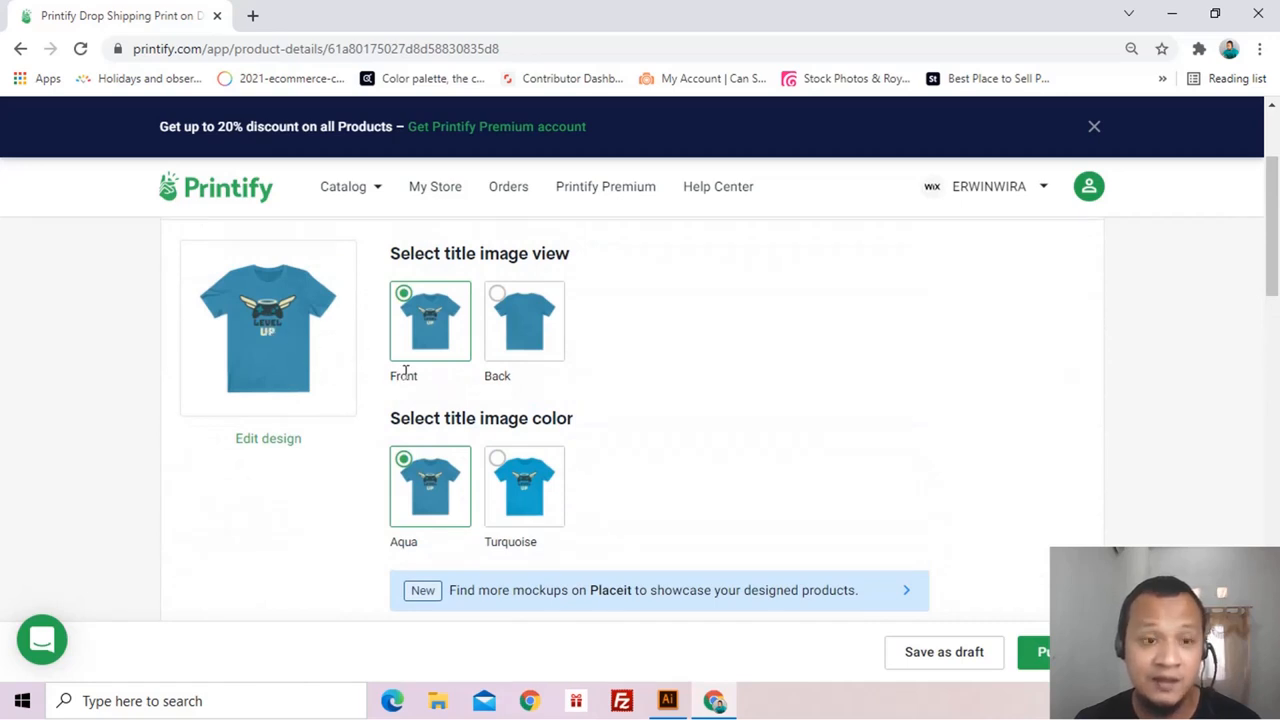
scroll(402, 368, "down", 1)
scroll(405, 380, "up", 1)
Replace the product title with "Flying Joystick. Suitable for gamer community."
scroll(405, 380, "down", 4)
left_click_drag(384, 477, 206, 484)
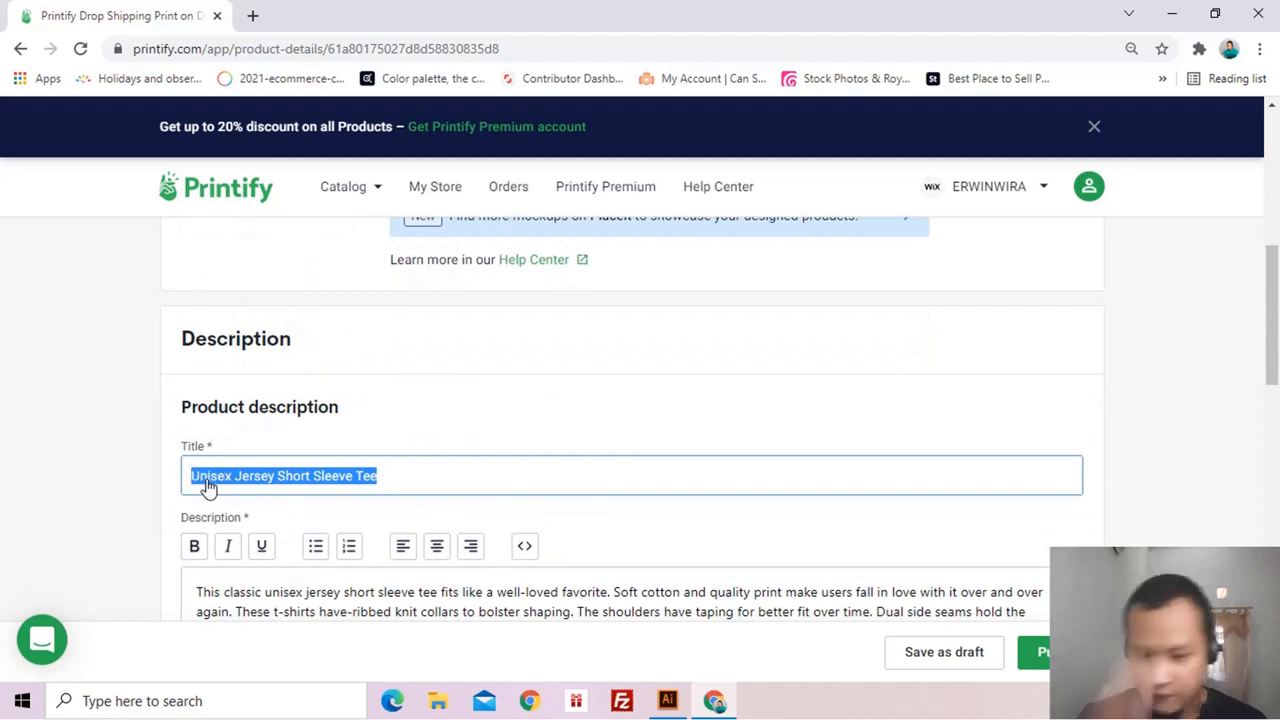
type("G")
key("BackSpace")
type("F")
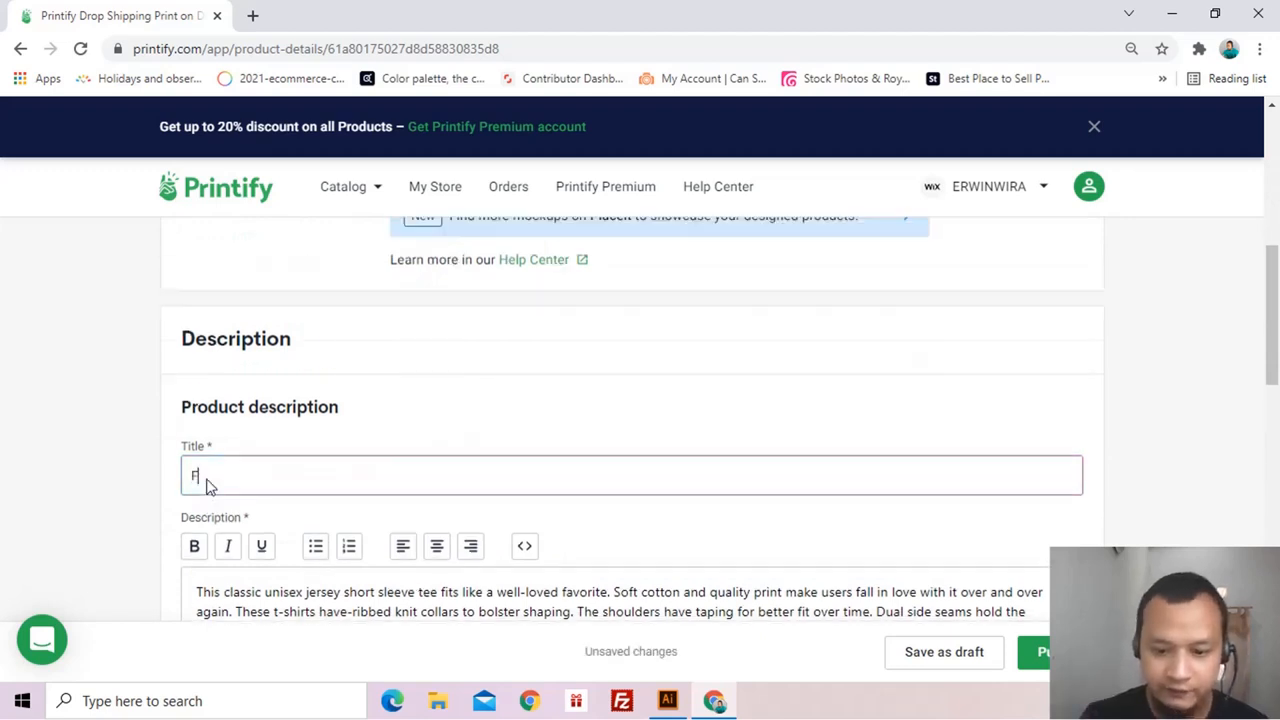
type("lying ")
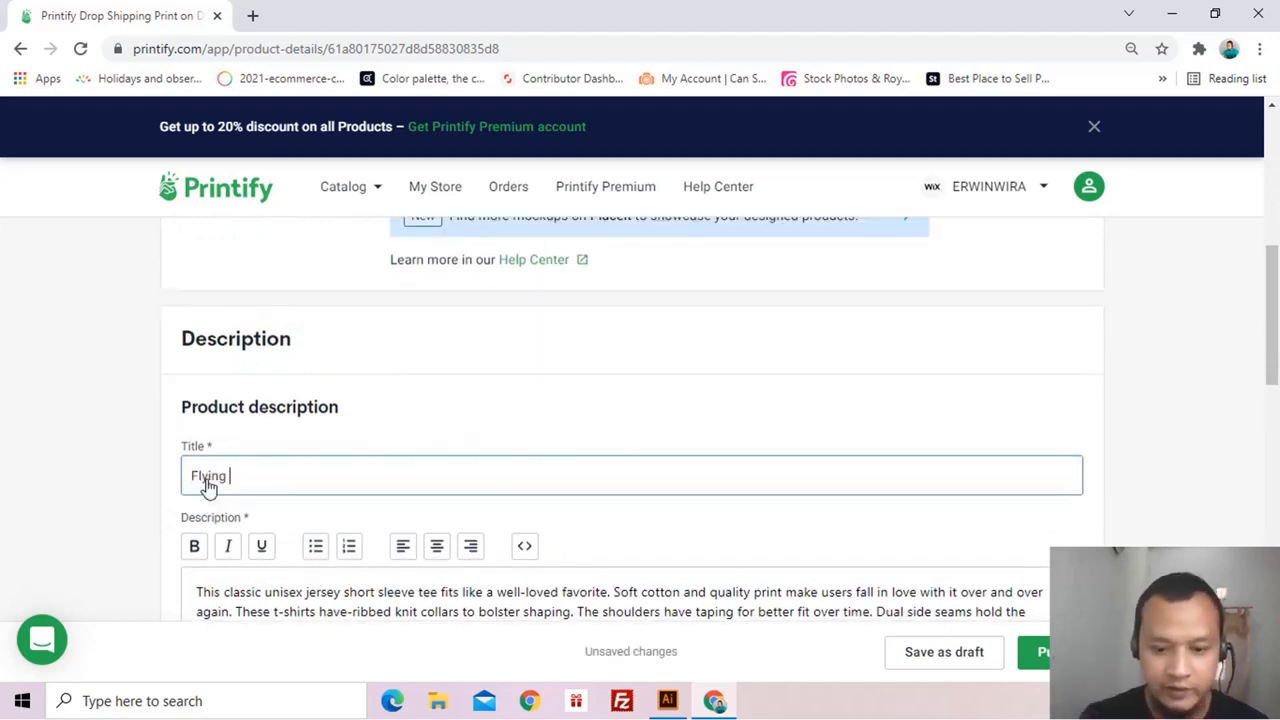
type("Joystock")
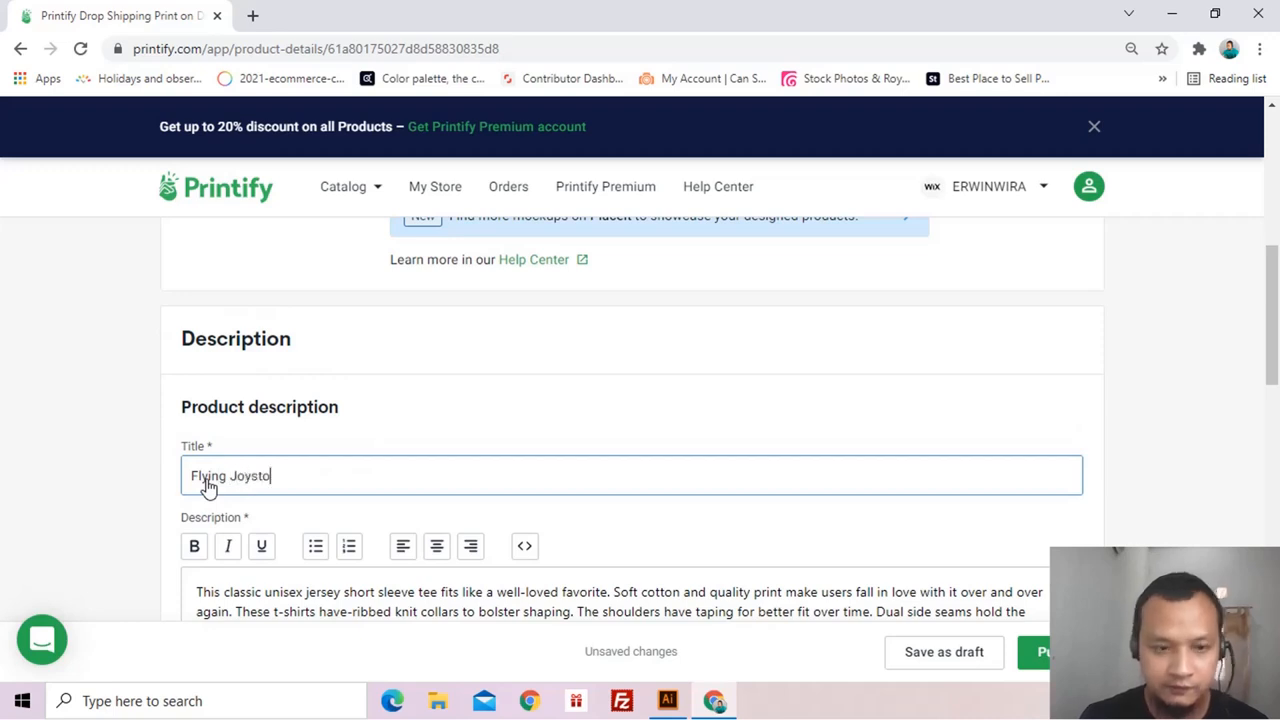
key("BackSpace")
key("BackSpace")
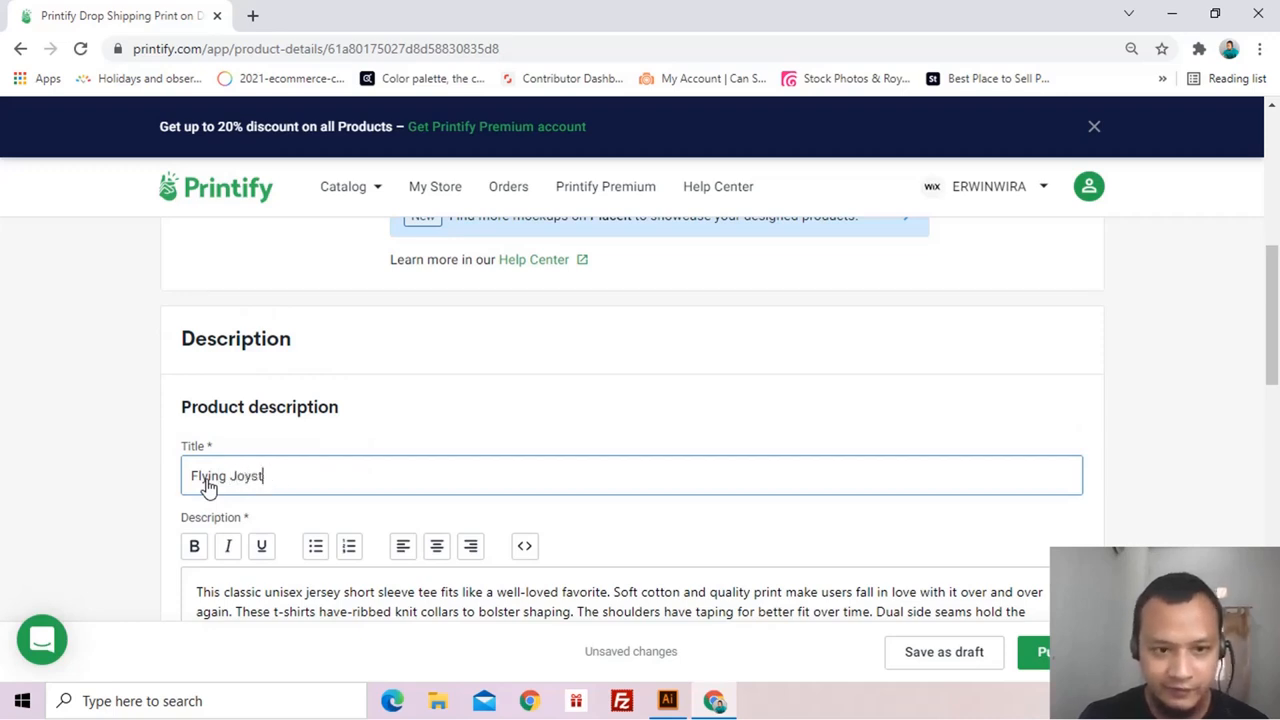
type("ick")
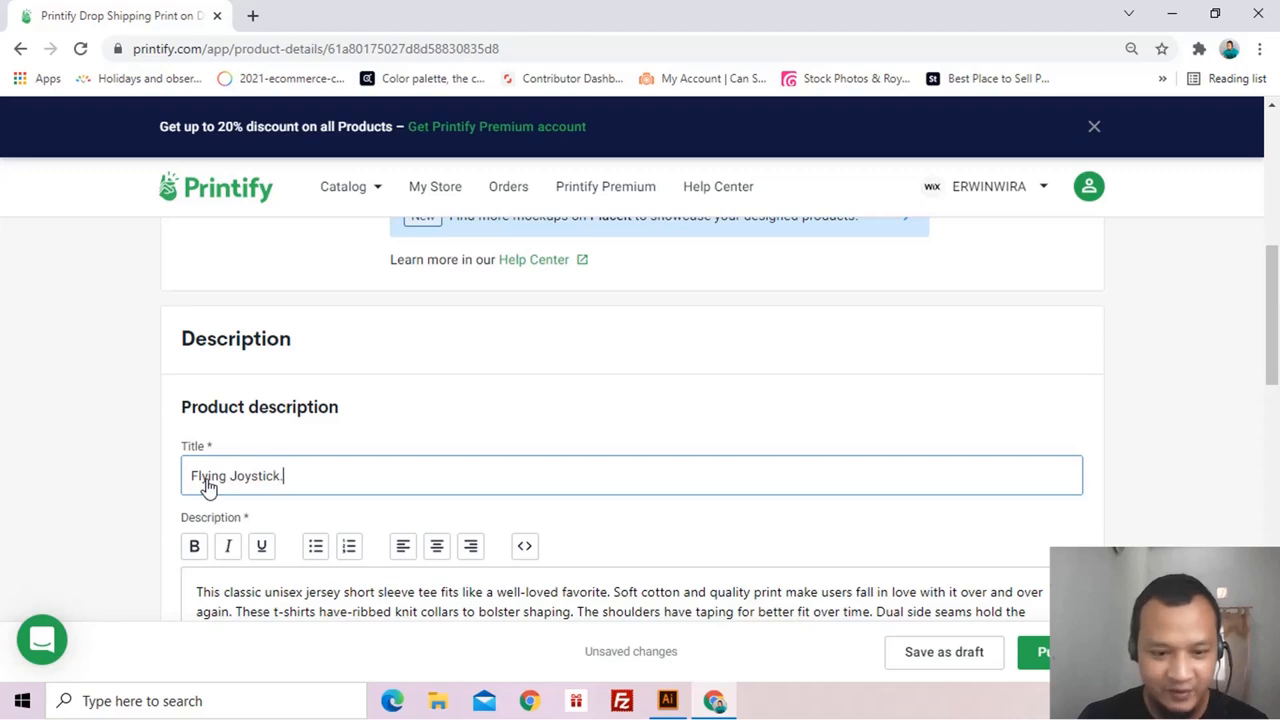
type(". Suitable ")
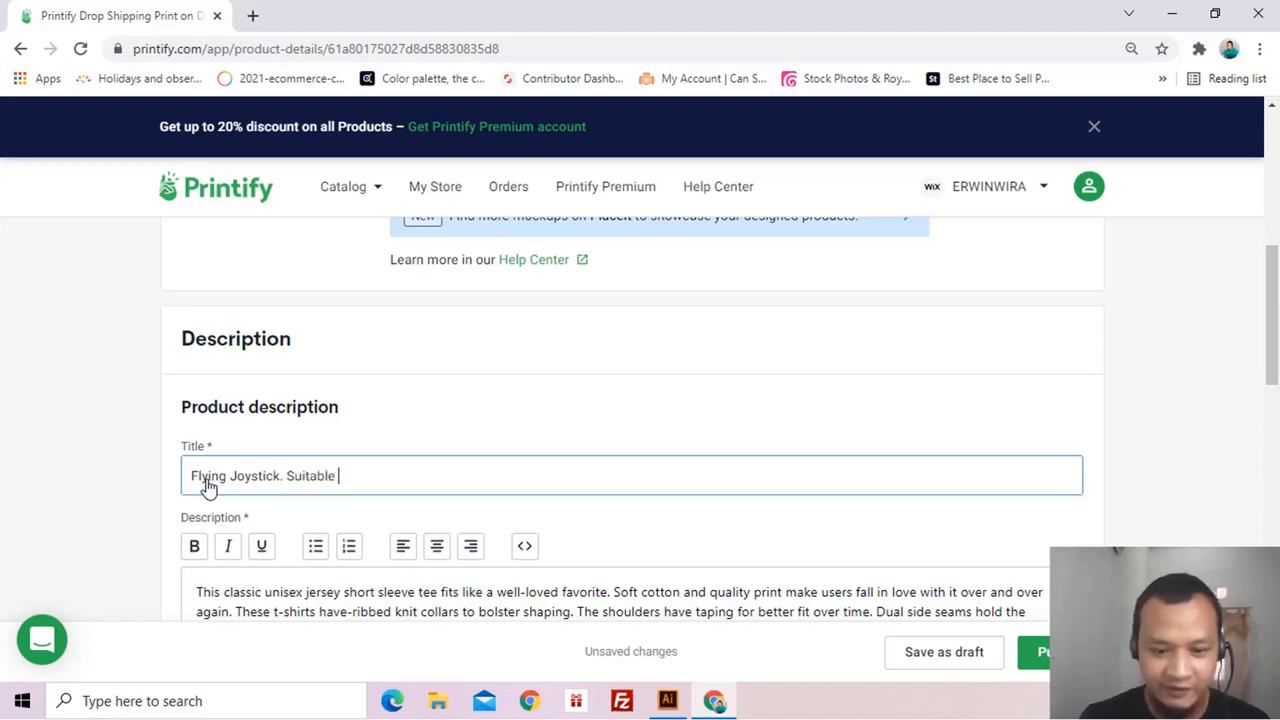
type("for gamer")
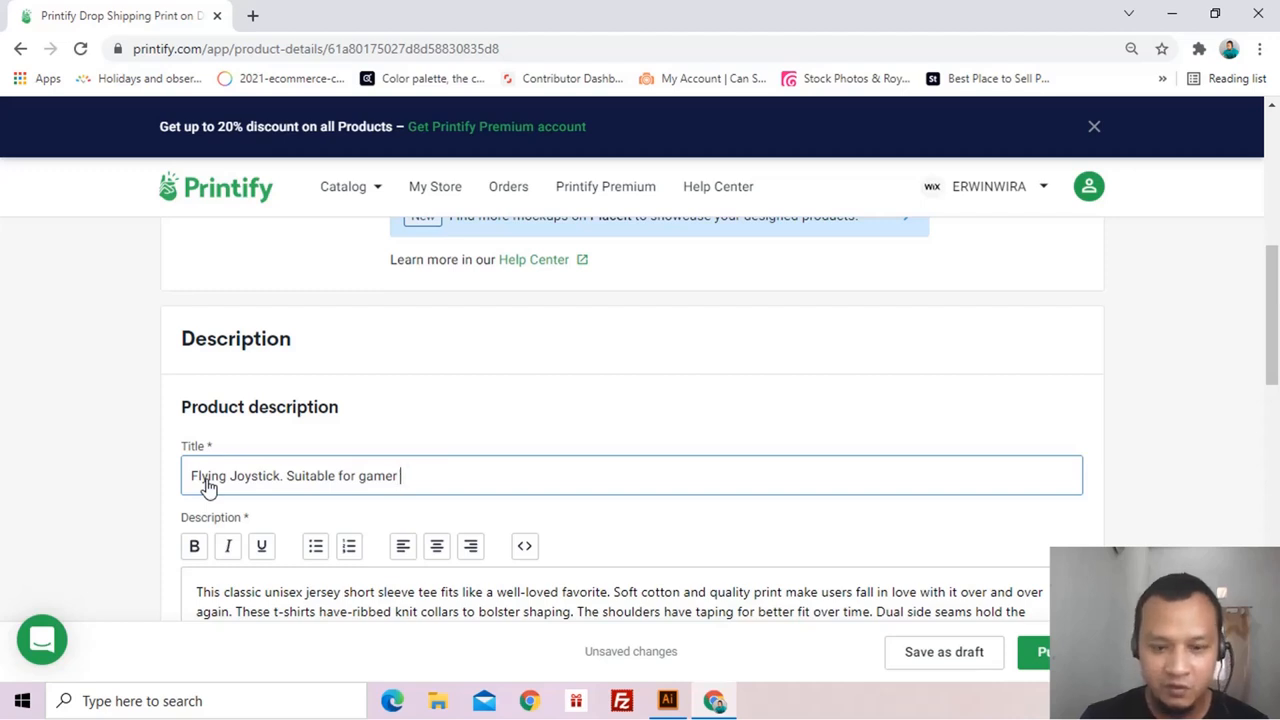
type(" communit")
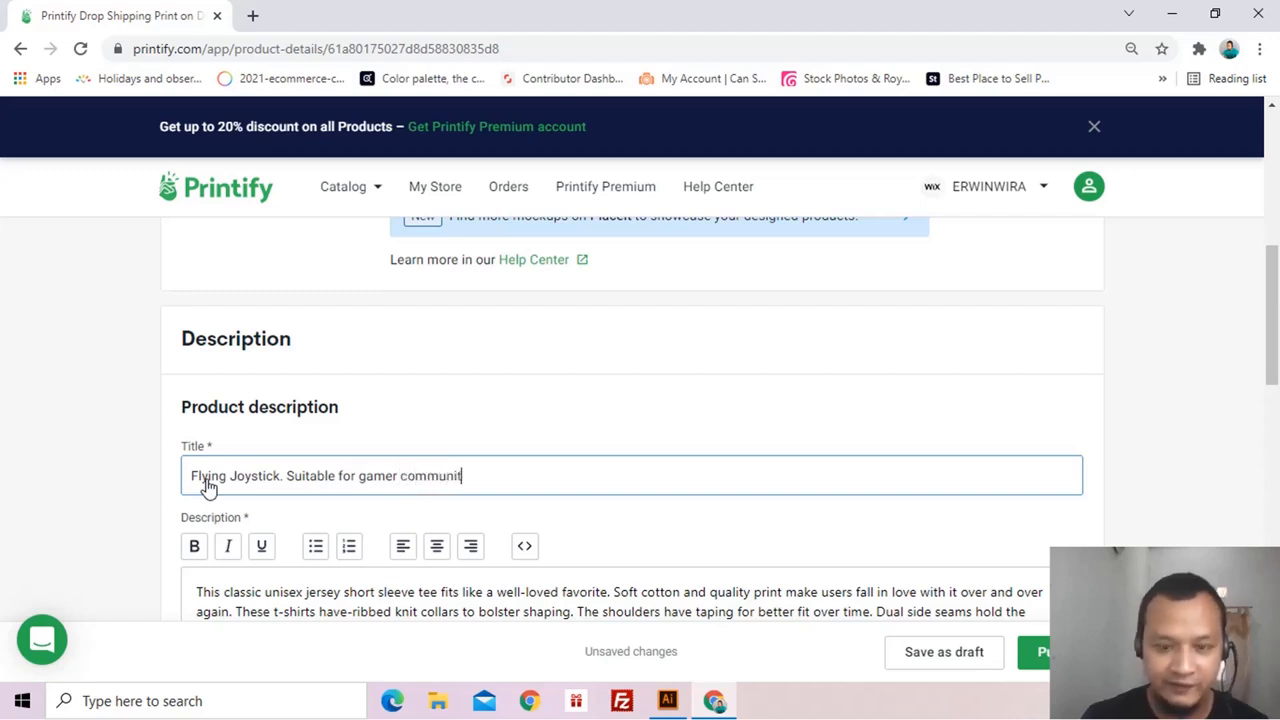
type("y.")
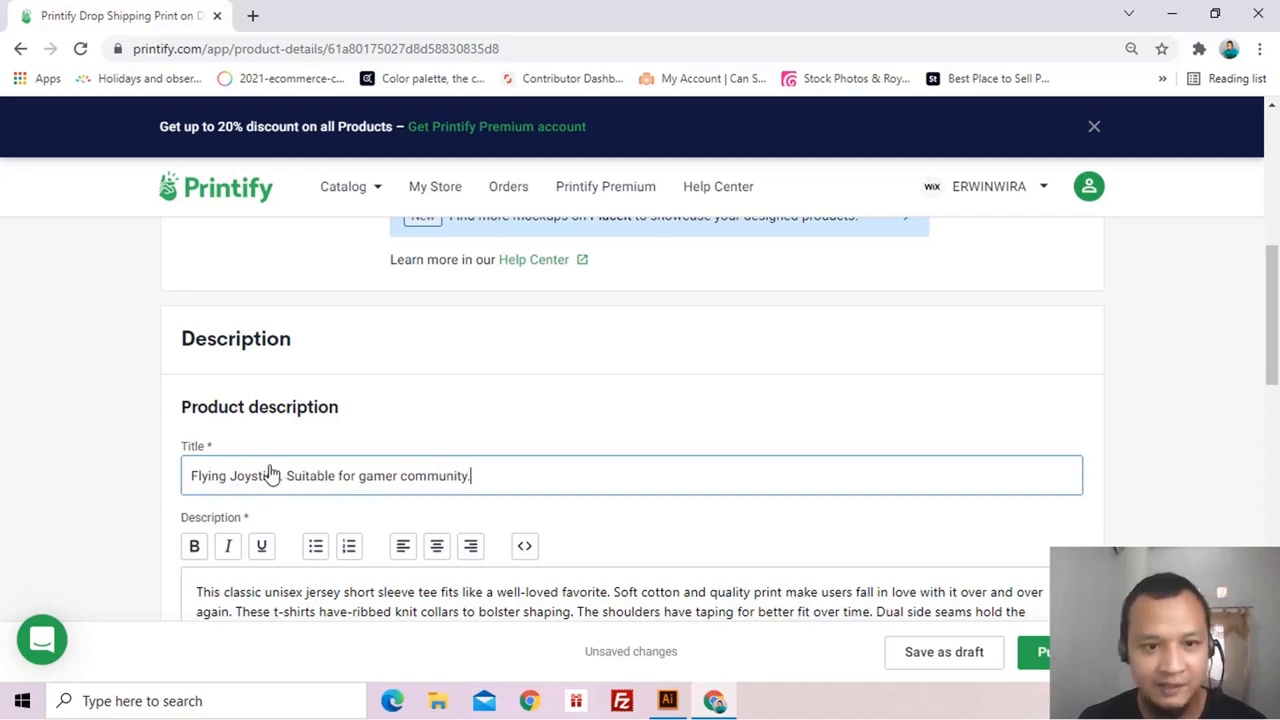
Copy the full text of the product title
double_click(200, 476)
left_click_drag(250, 490, 479, 493)
key("ctrl+c")
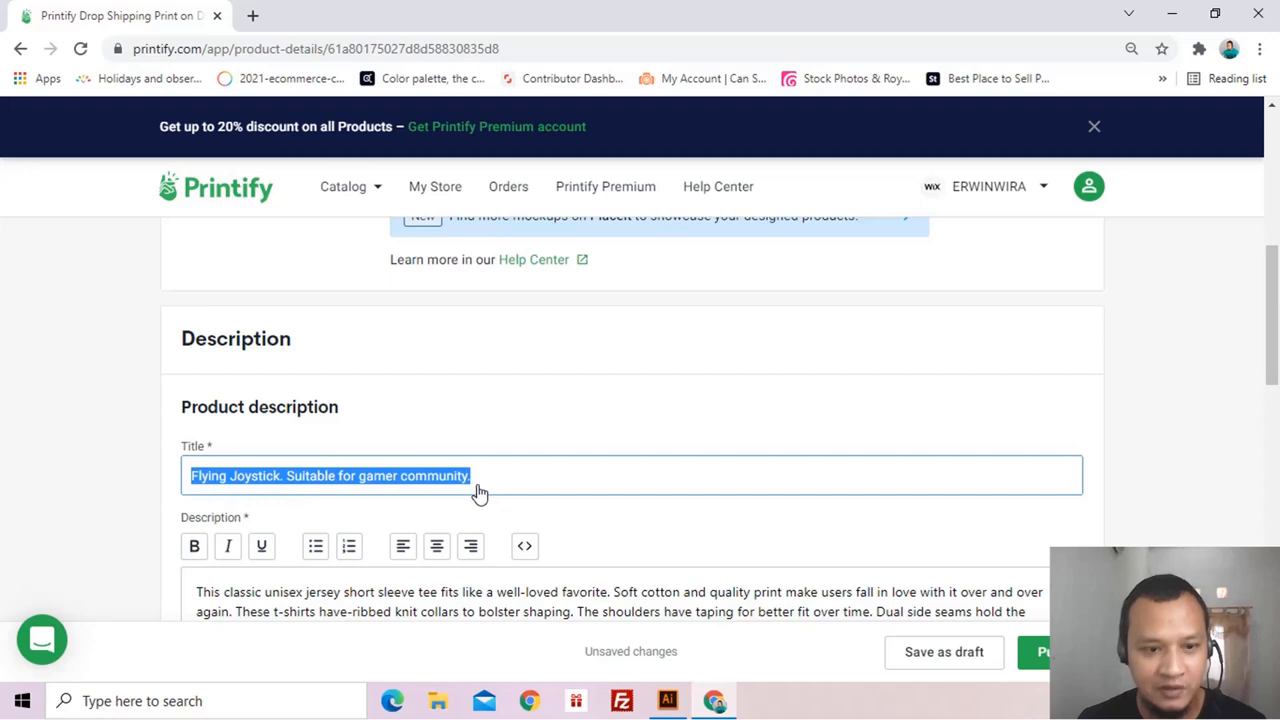
Insert the copied title as a new first line above the existing product description text
scroll(479, 493, "down", 2)
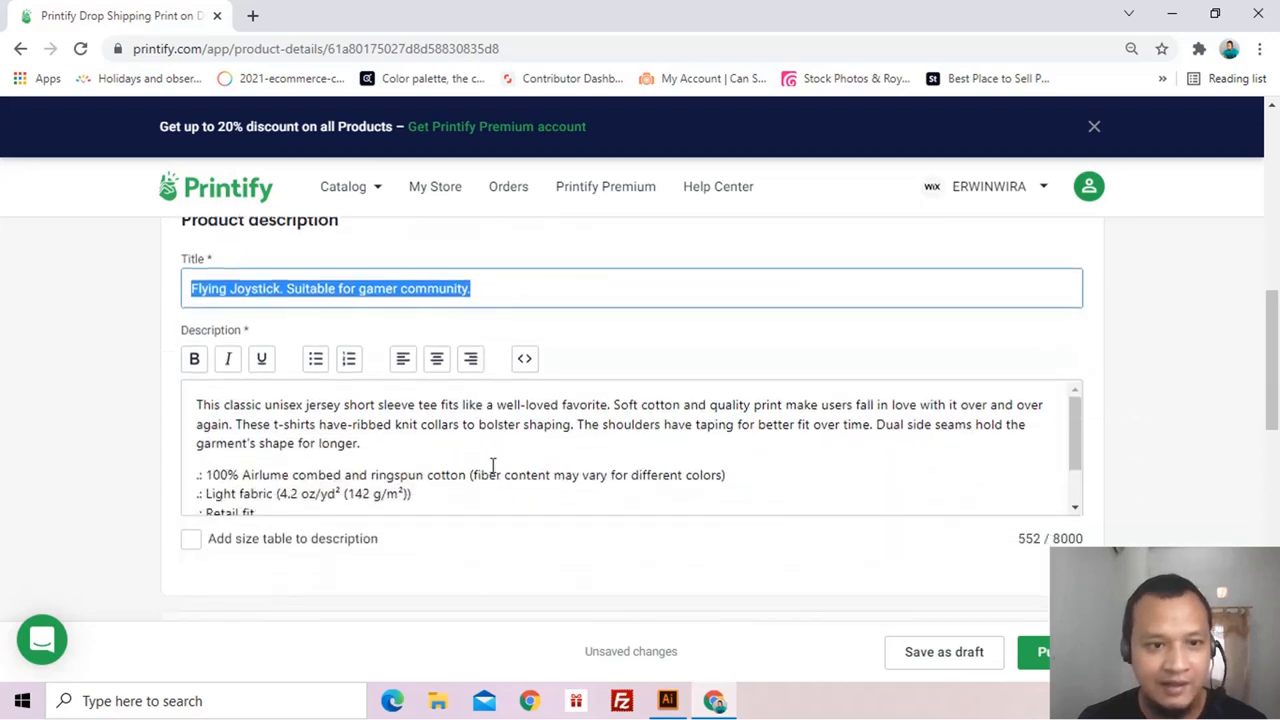
scroll(486, 452, "down", 1)
scroll(485, 456, "up", 1)
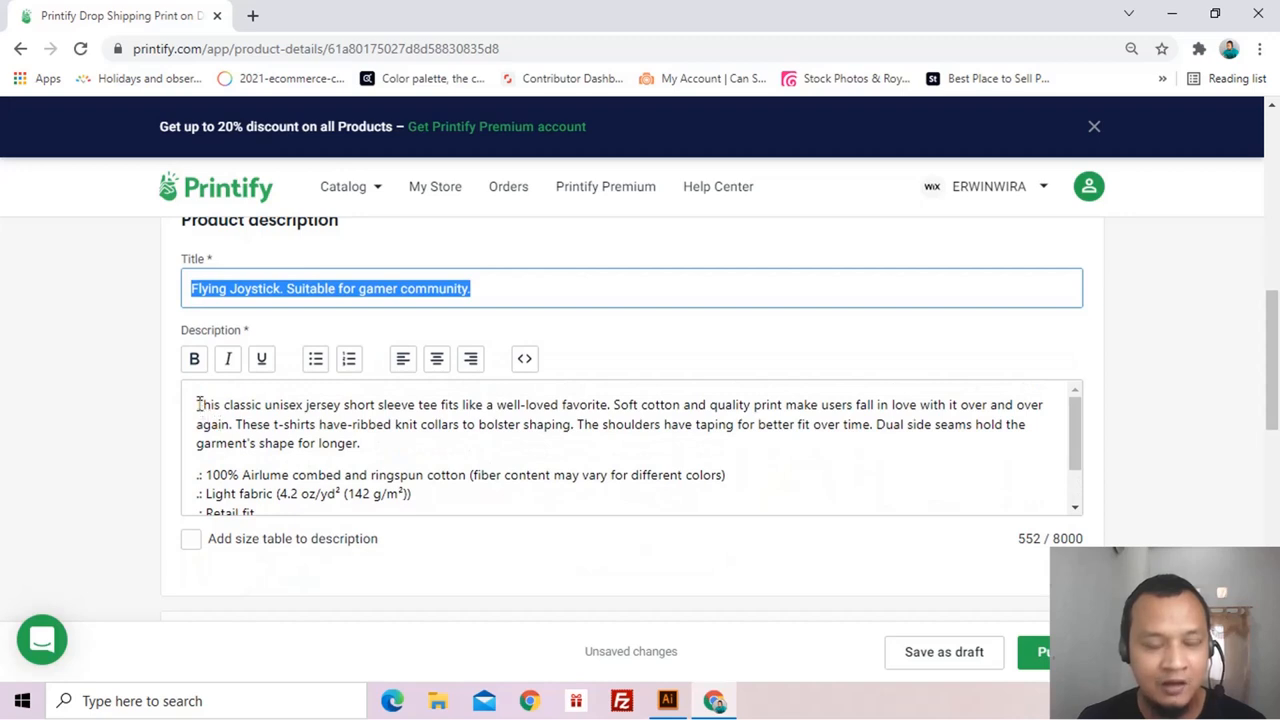
left_click_drag(199, 404, 381, 452)
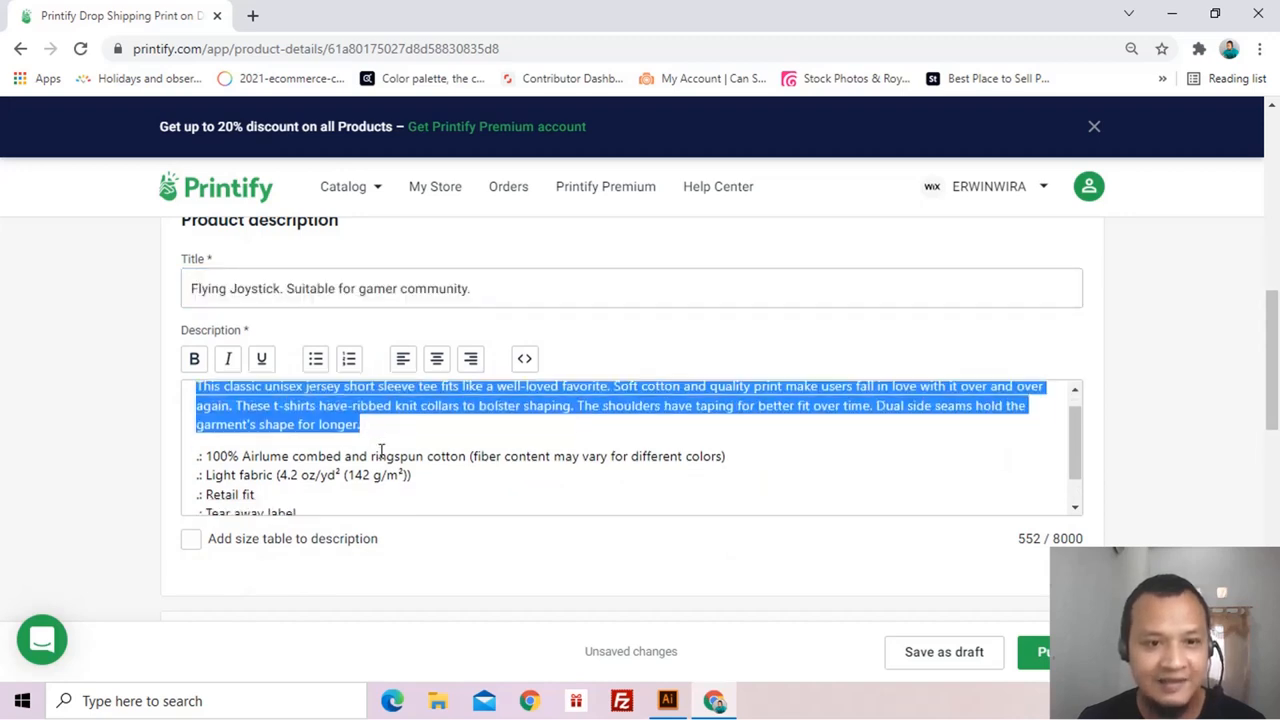
scroll(366, 471, "down", 1)
left_click(349, 491)
scroll(348, 490, "up", 1)
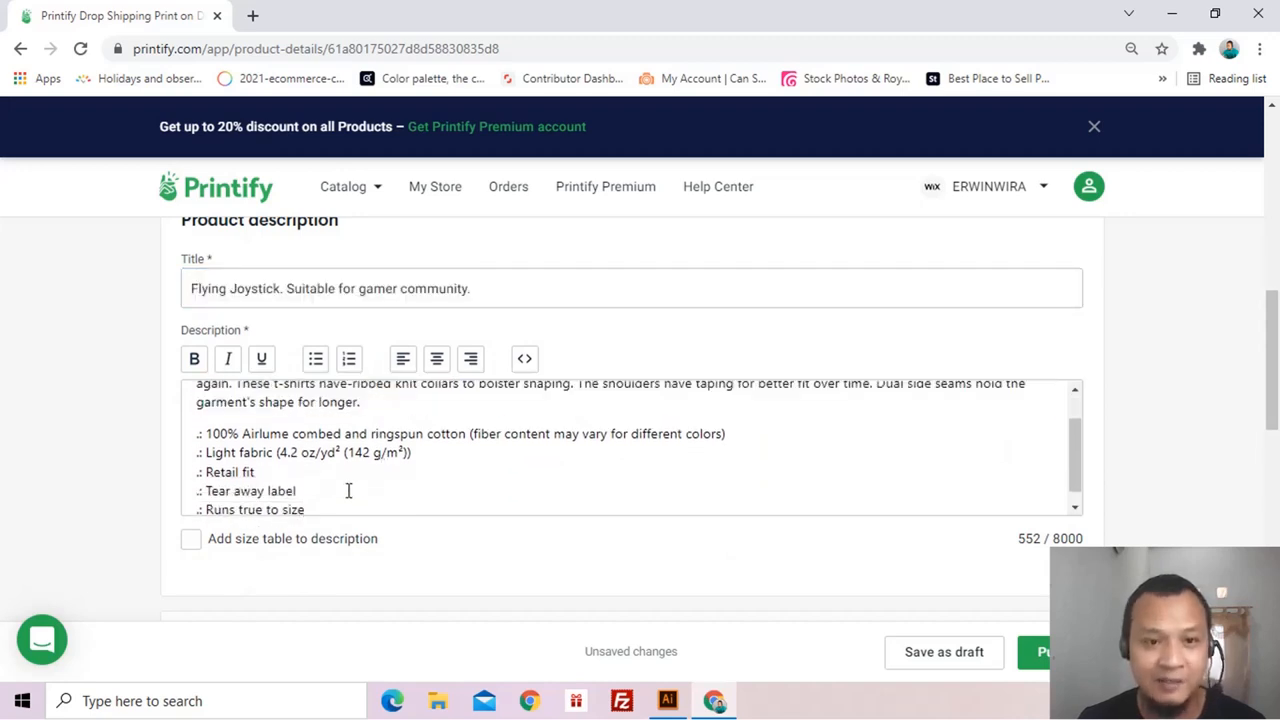
scroll(349, 491, "up", 1)
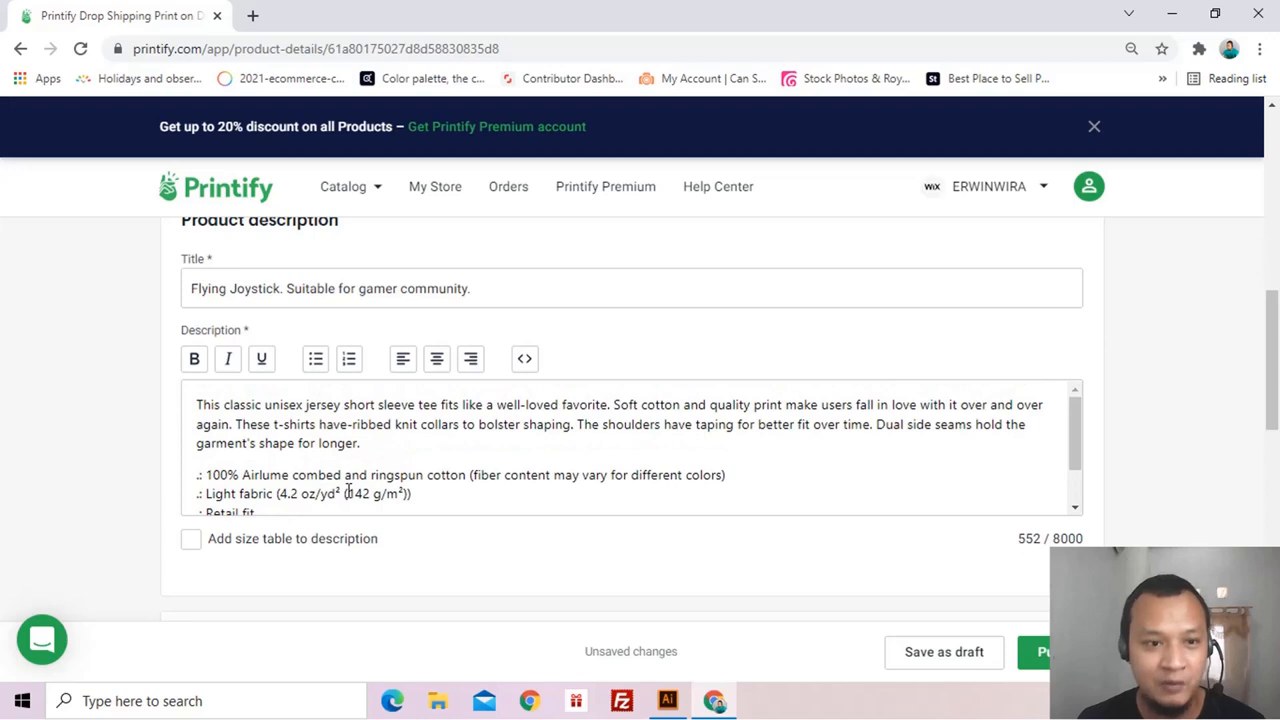
left_click(199, 402)
key("Return")
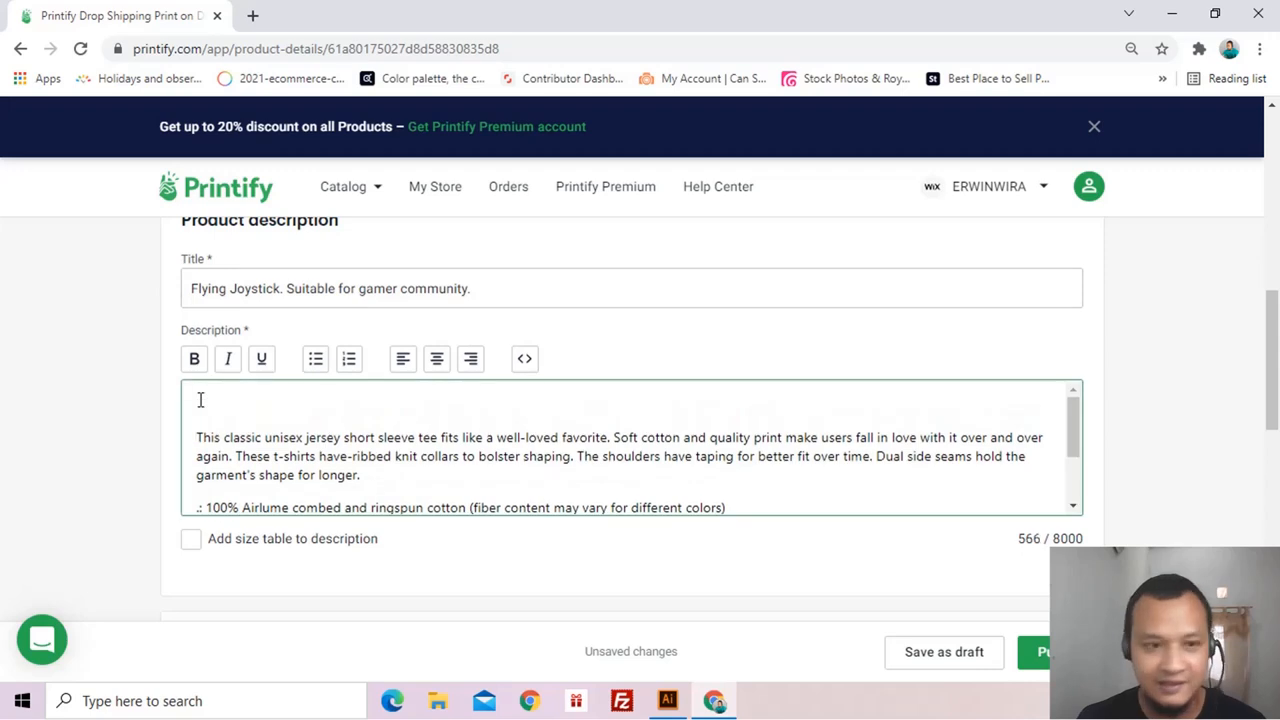
key("ctrl+v")
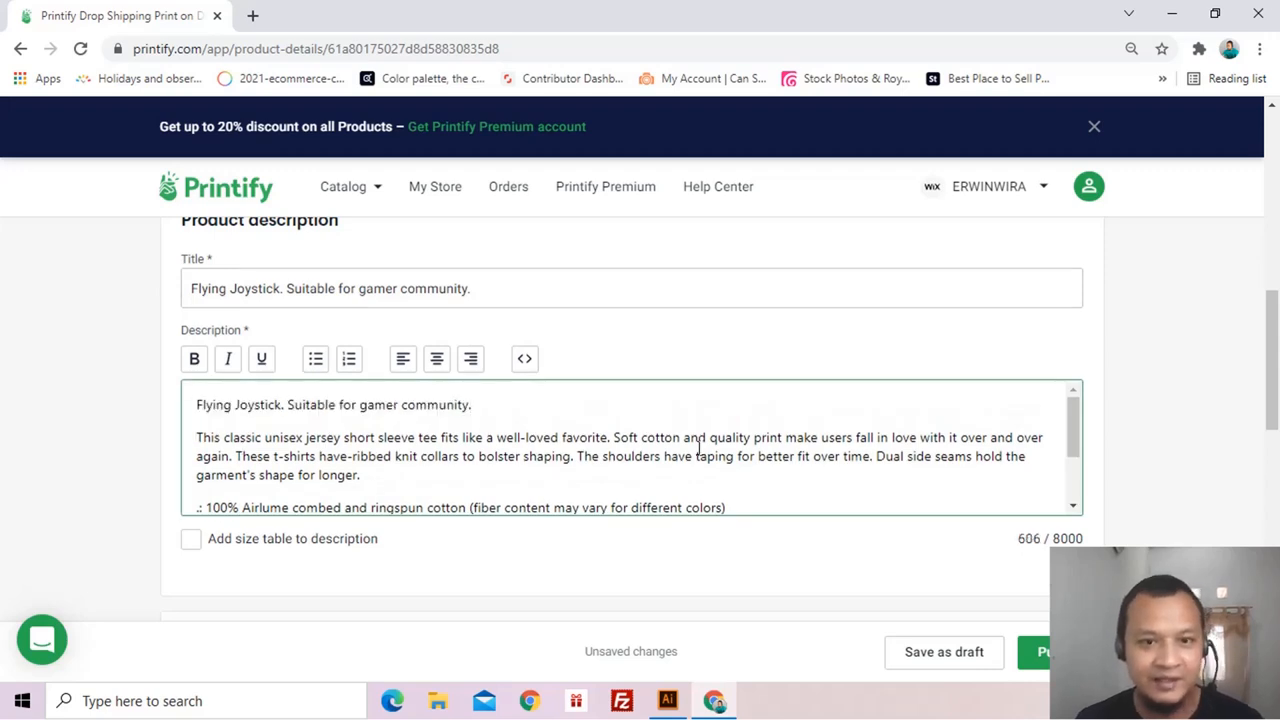
scroll(699, 447, "down", 2)
scroll(360, 460, "up", 2)
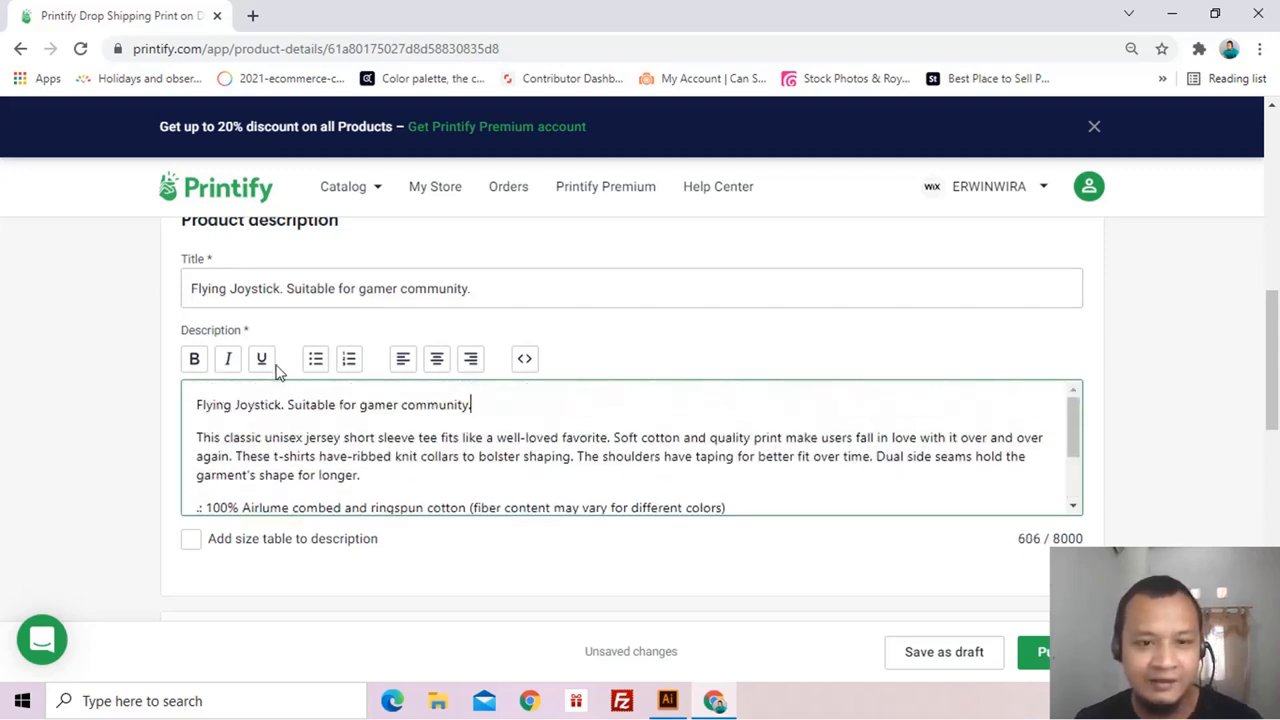
left_click(489, 304)
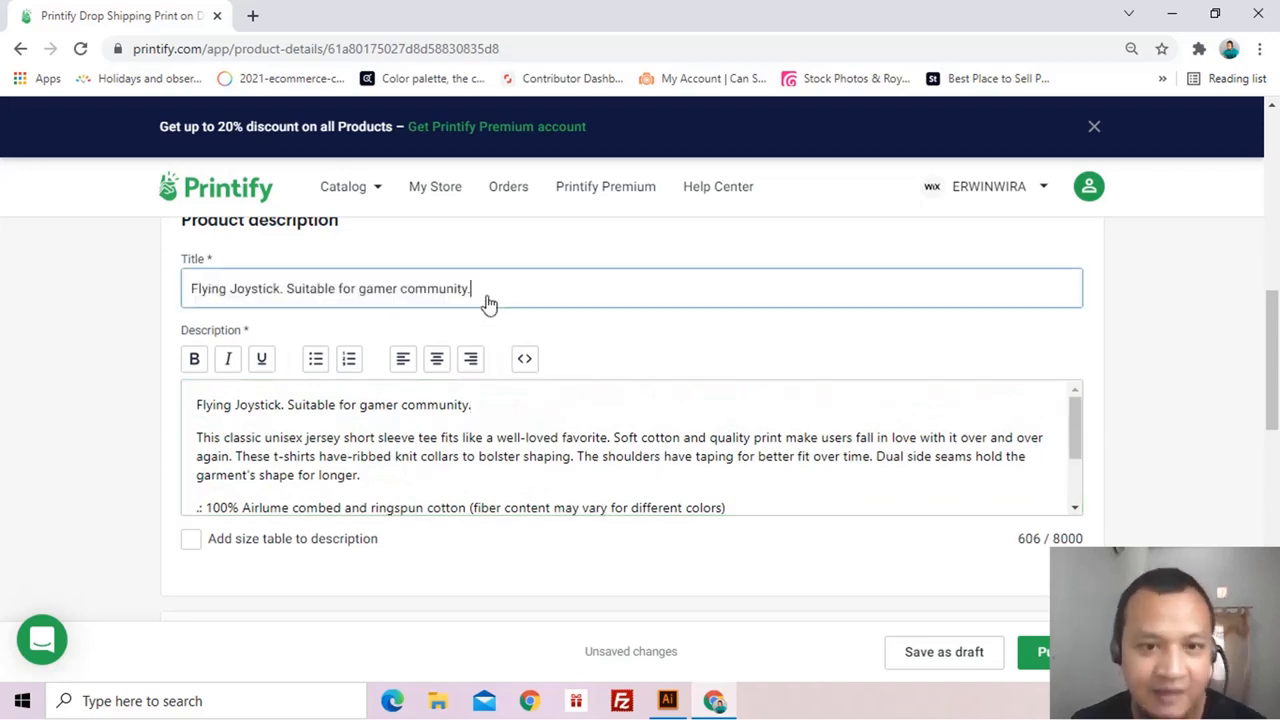
left_click(506, 411)
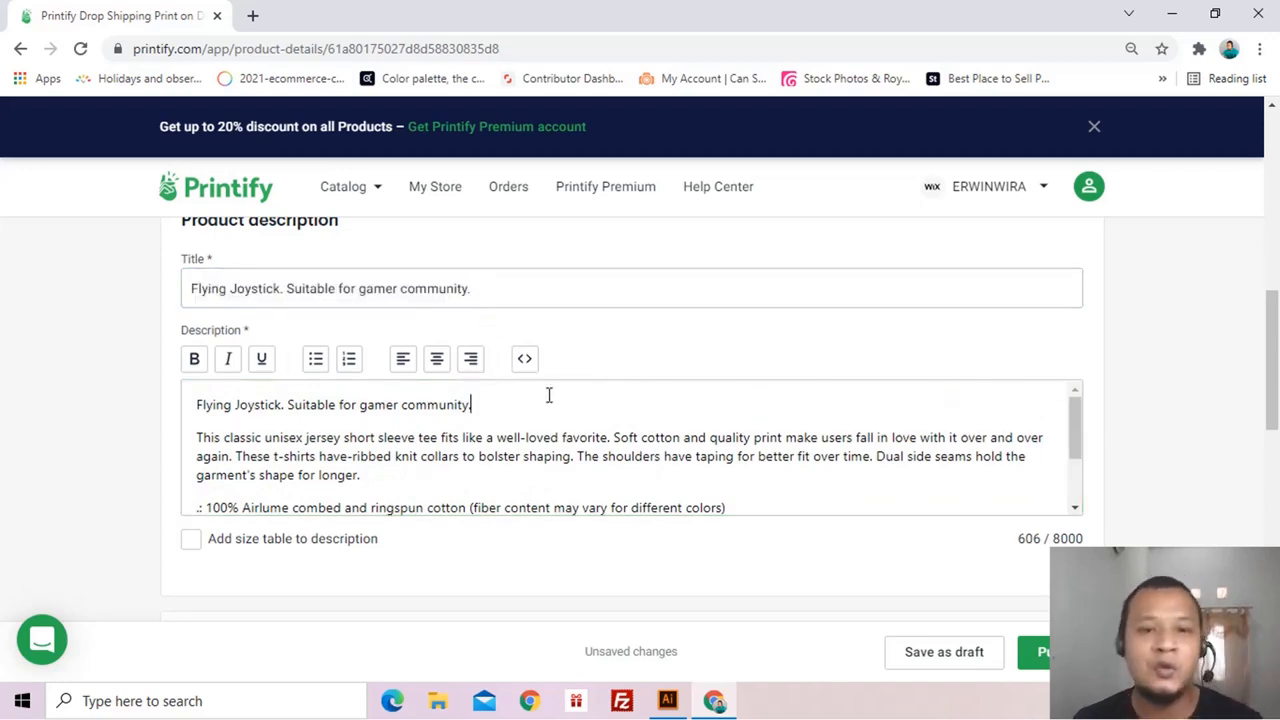
Examine the rest of the product description and the variants' costs, retail prices and profit margins per size
scroll(549, 391, "down", 2)
scroll(712, 408, "up", 1)
scroll(712, 408, "up", 2)
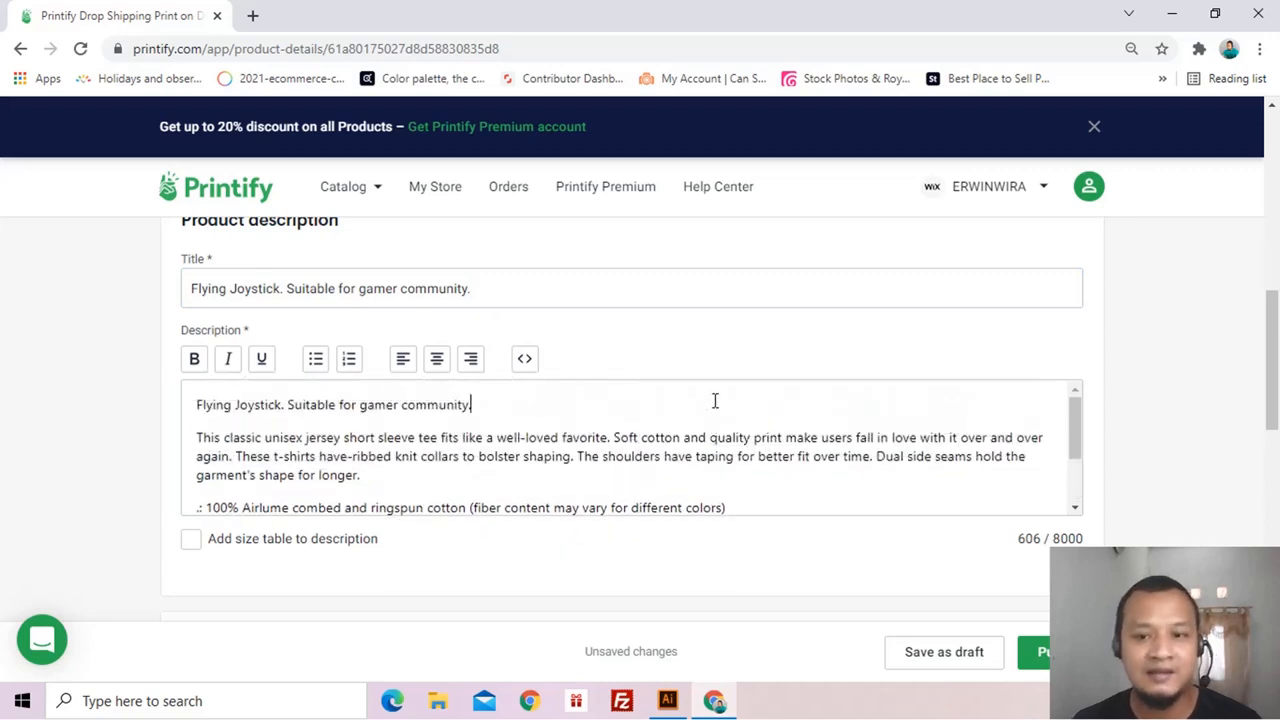
scroll(714, 400, "down", 5)
scroll(960, 672, "down", 2)
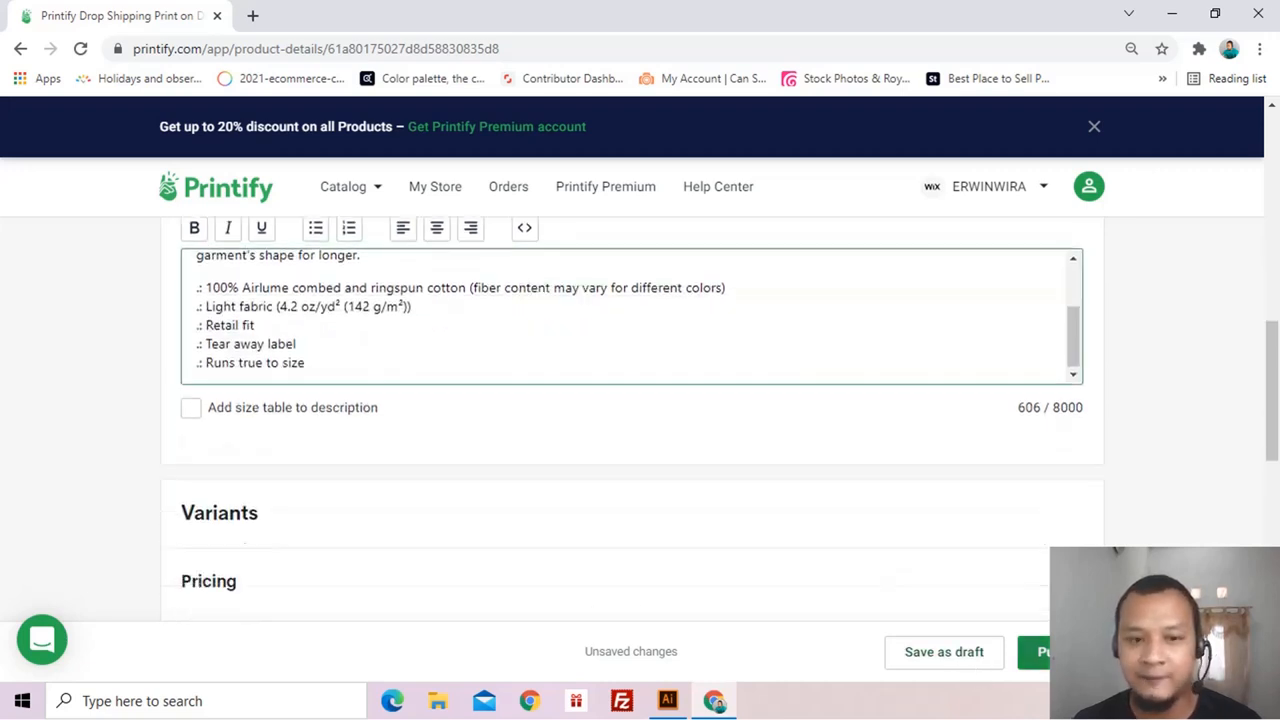
scroll(811, 397, "down", 2)
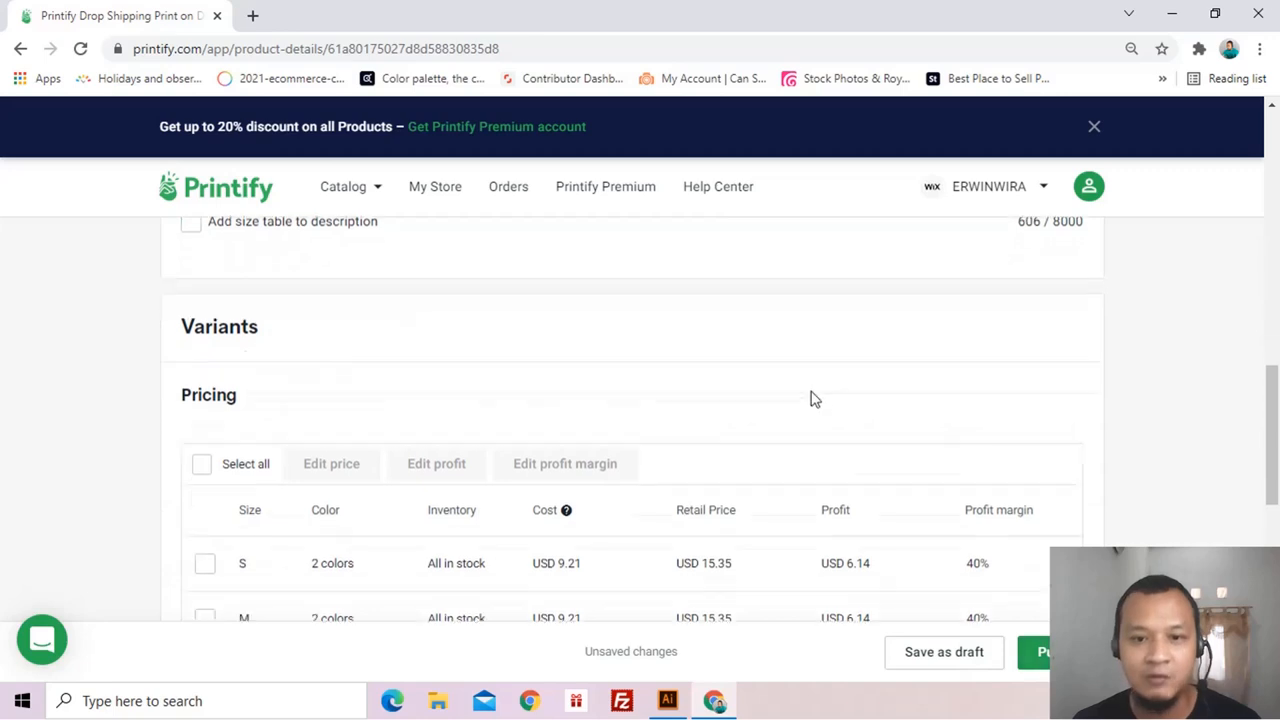
scroll(811, 397, "up", 1)
scroll(813, 400, "down", 1)
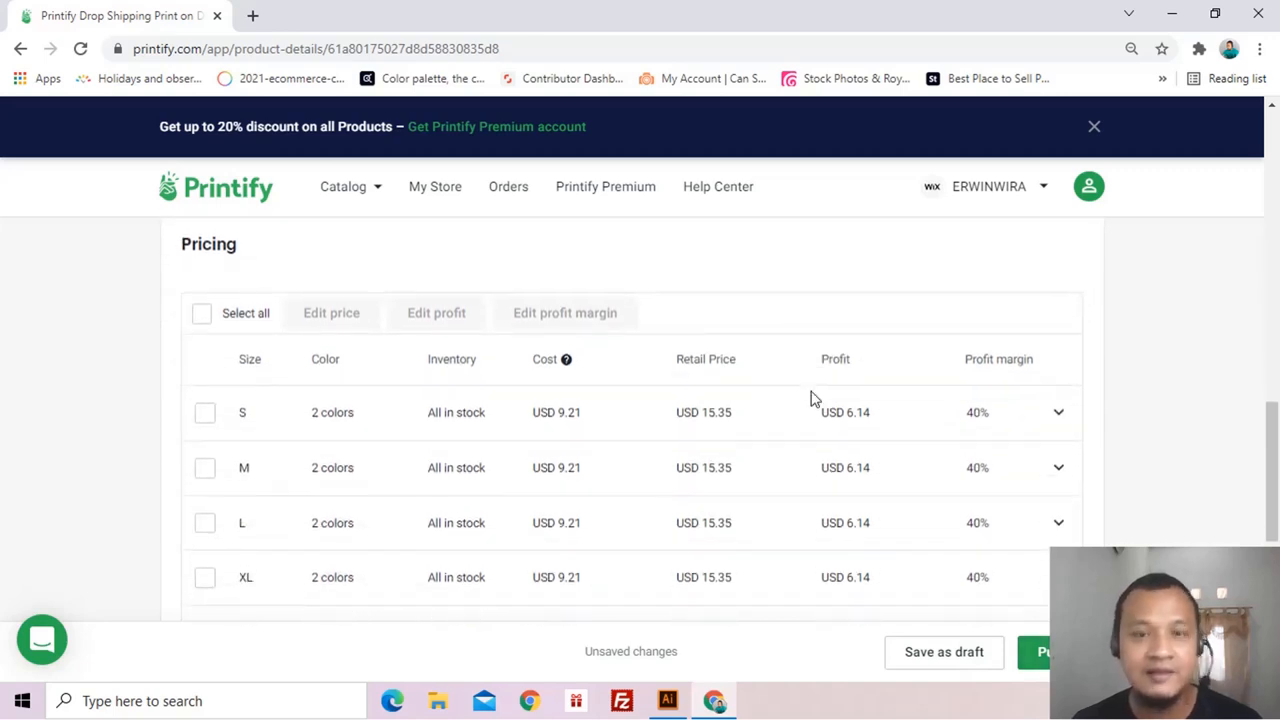
Review the cost, retail price, profit and margin for each size, along with the product's mockups and description
scroll(787, 419, "down", 1)
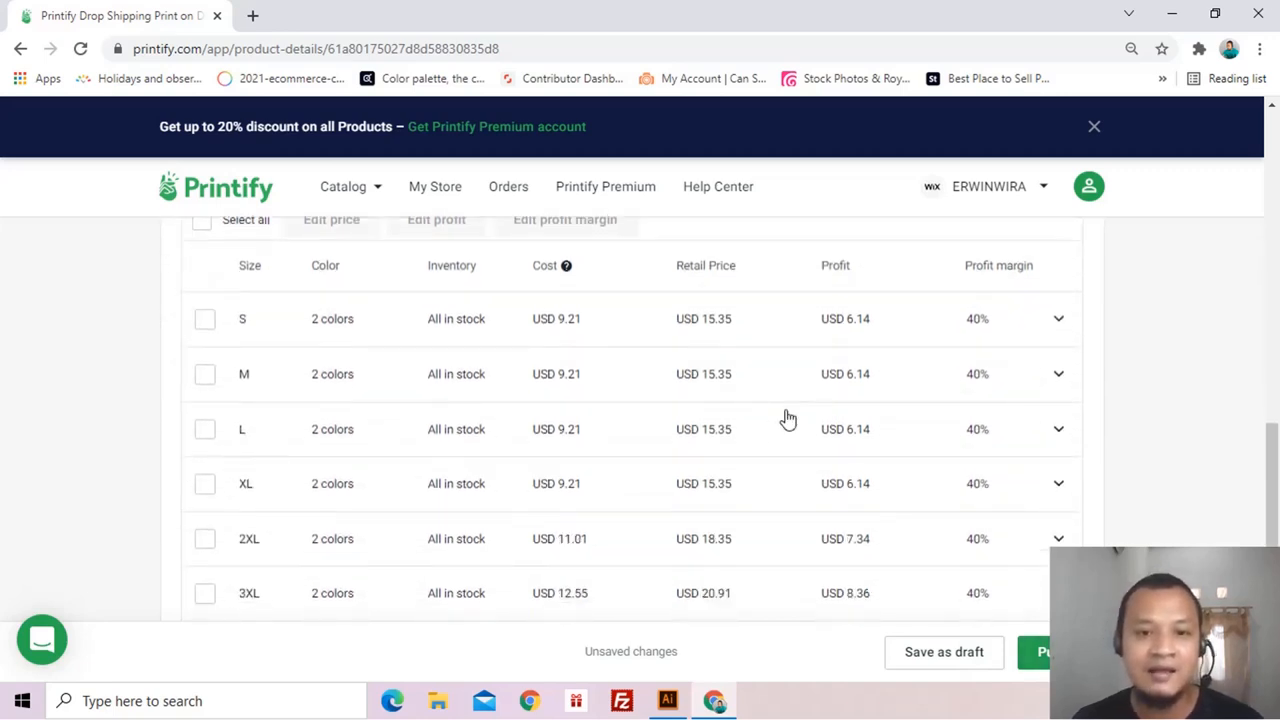
scroll(787, 419, "up", 1)
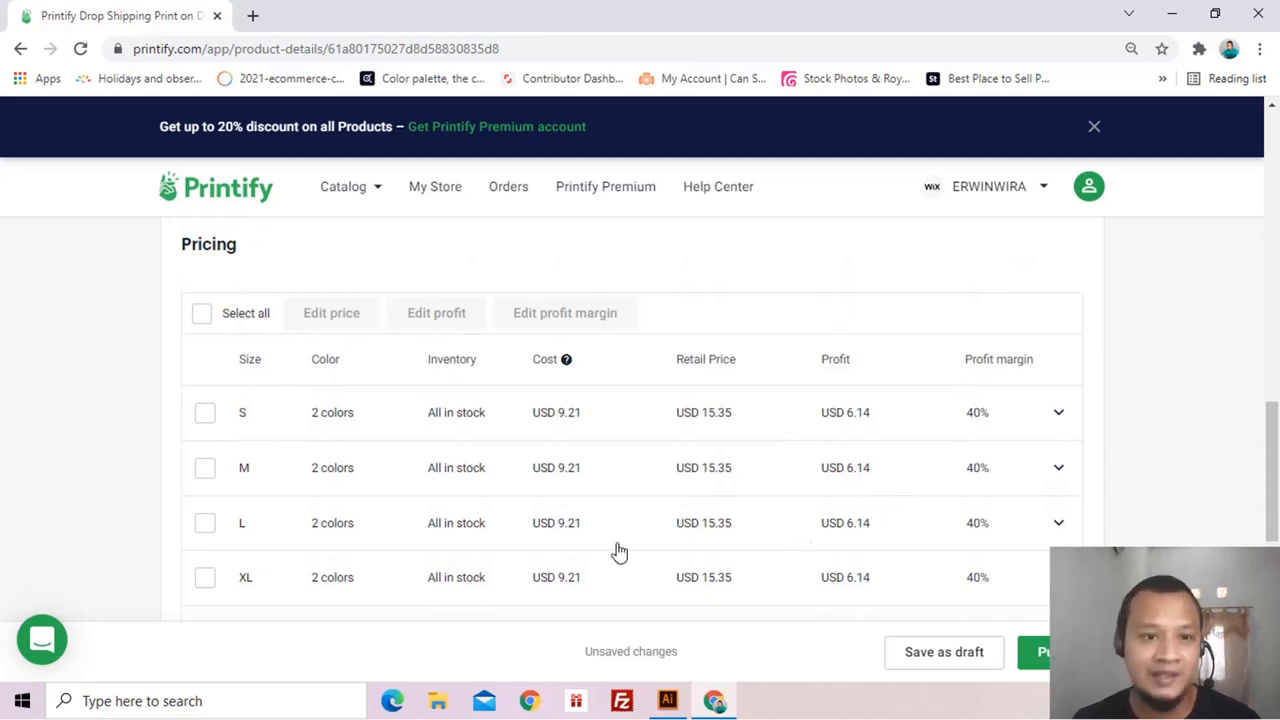
scroll(350, 507, "down", 1)
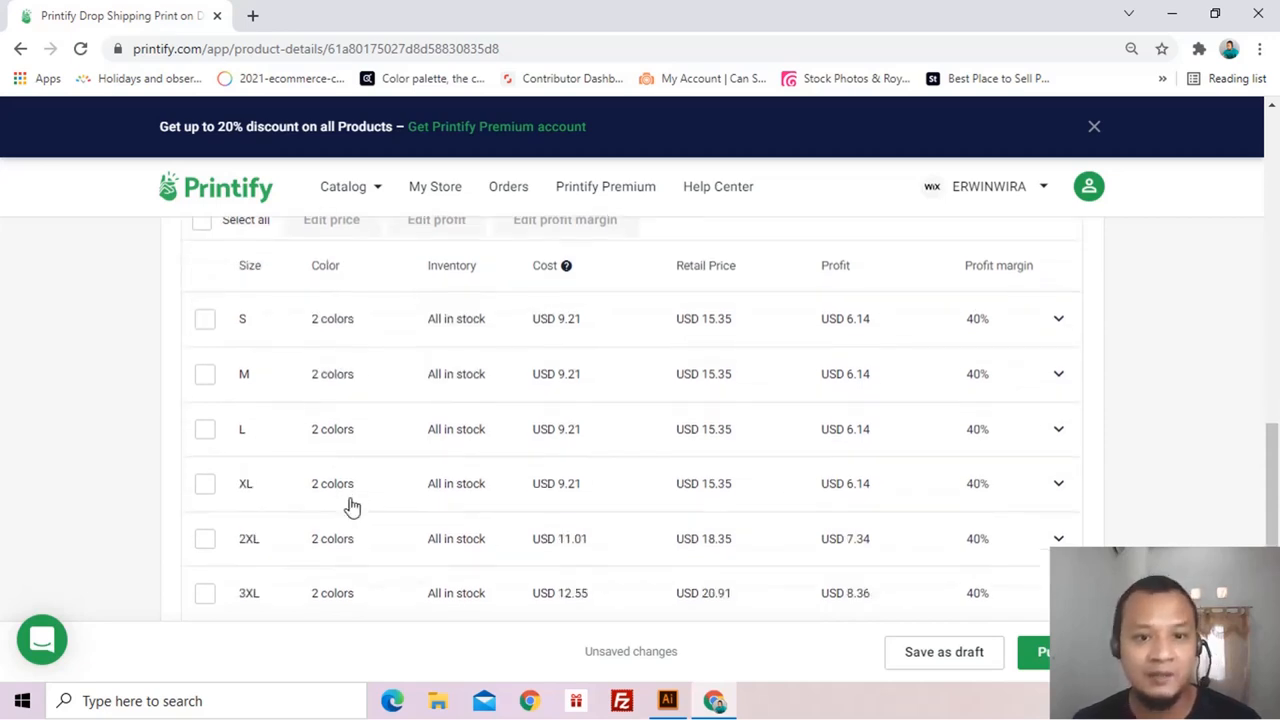
scroll(350, 507, "up", 1)
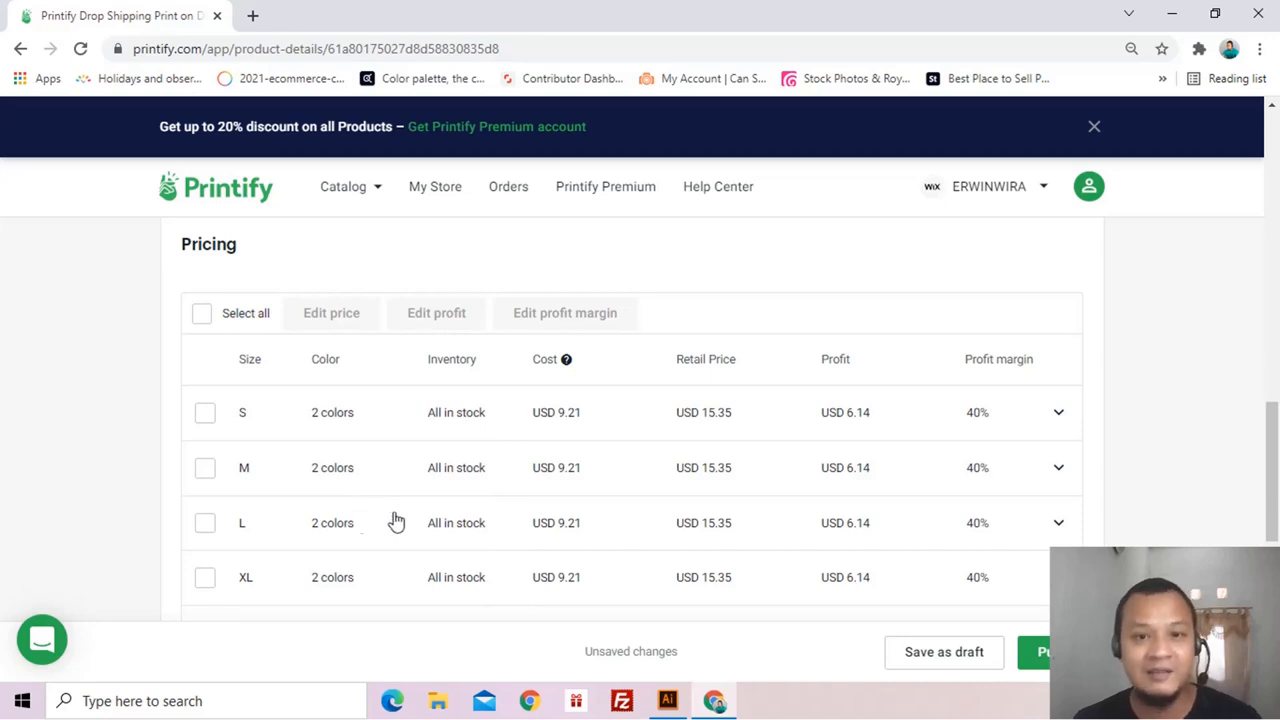
scroll(406, 520, "up", 3)
scroll(400, 440, "up", 4)
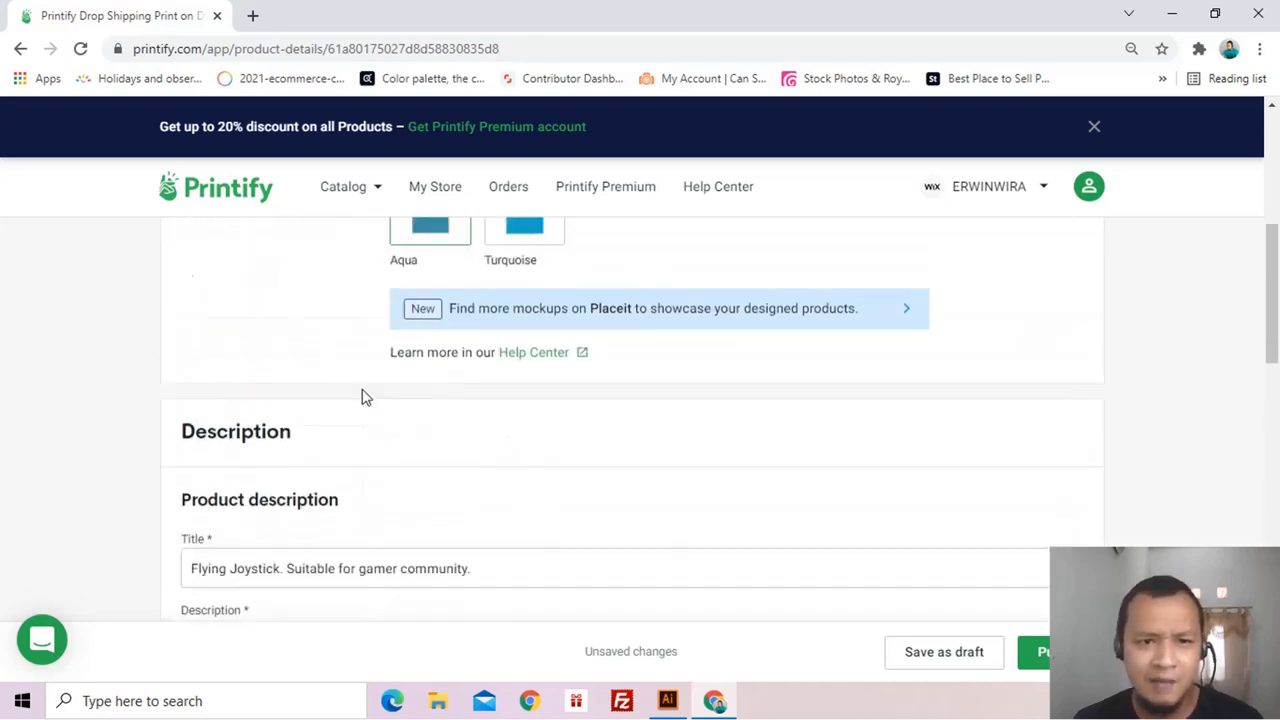
scroll(500, 260, "up", 3)
scroll(616, 274, "down", 5)
scroll(616, 274, "down", 8)
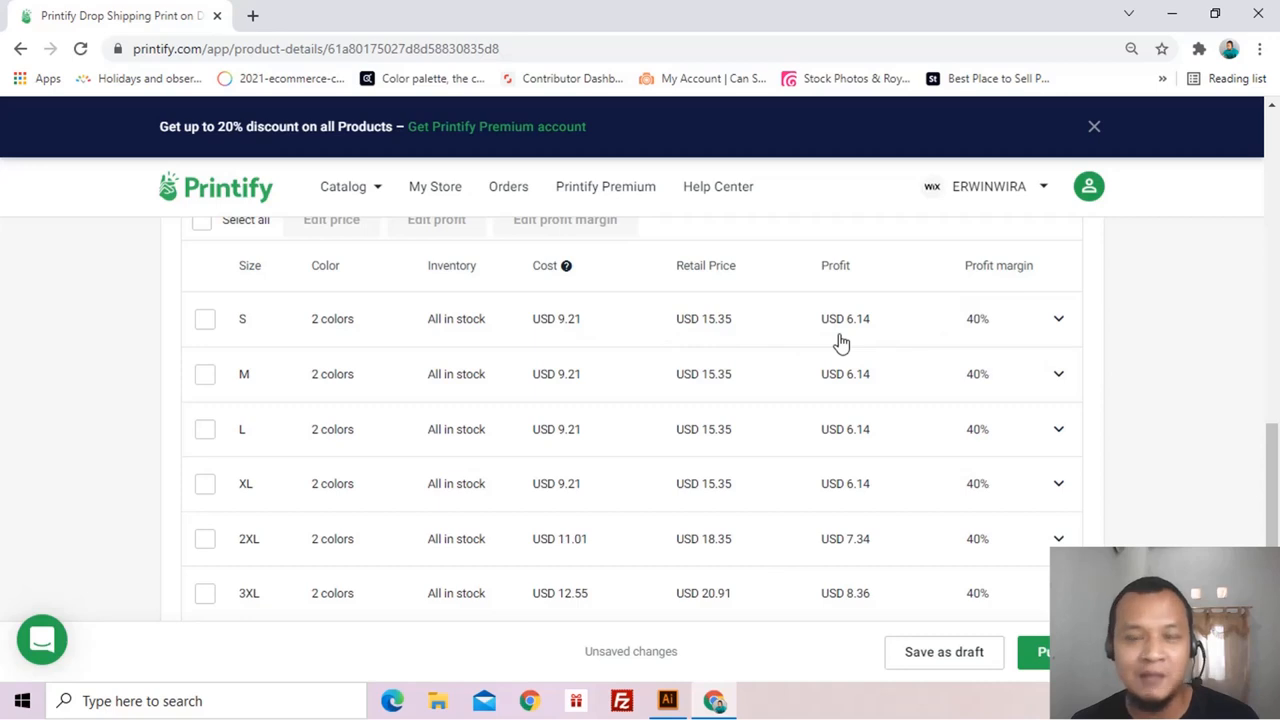
scroll(902, 344, "up", 1)
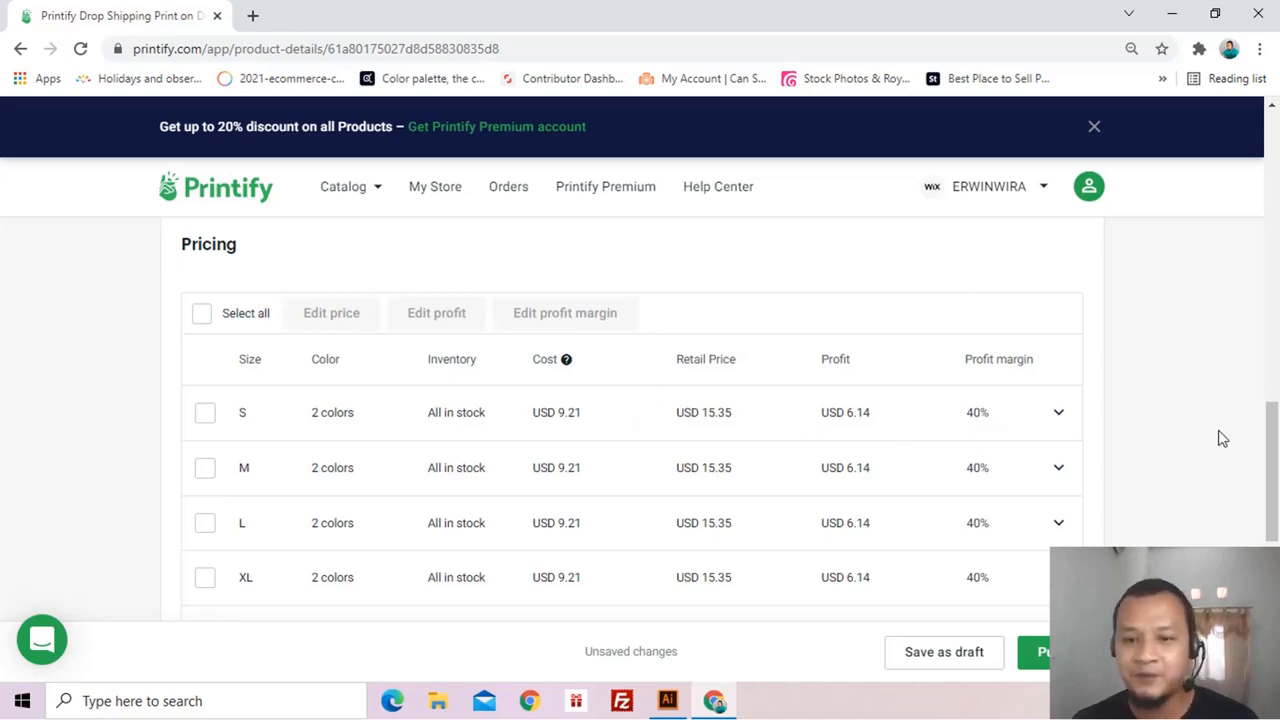
scroll(1070, 490, "down", 2)
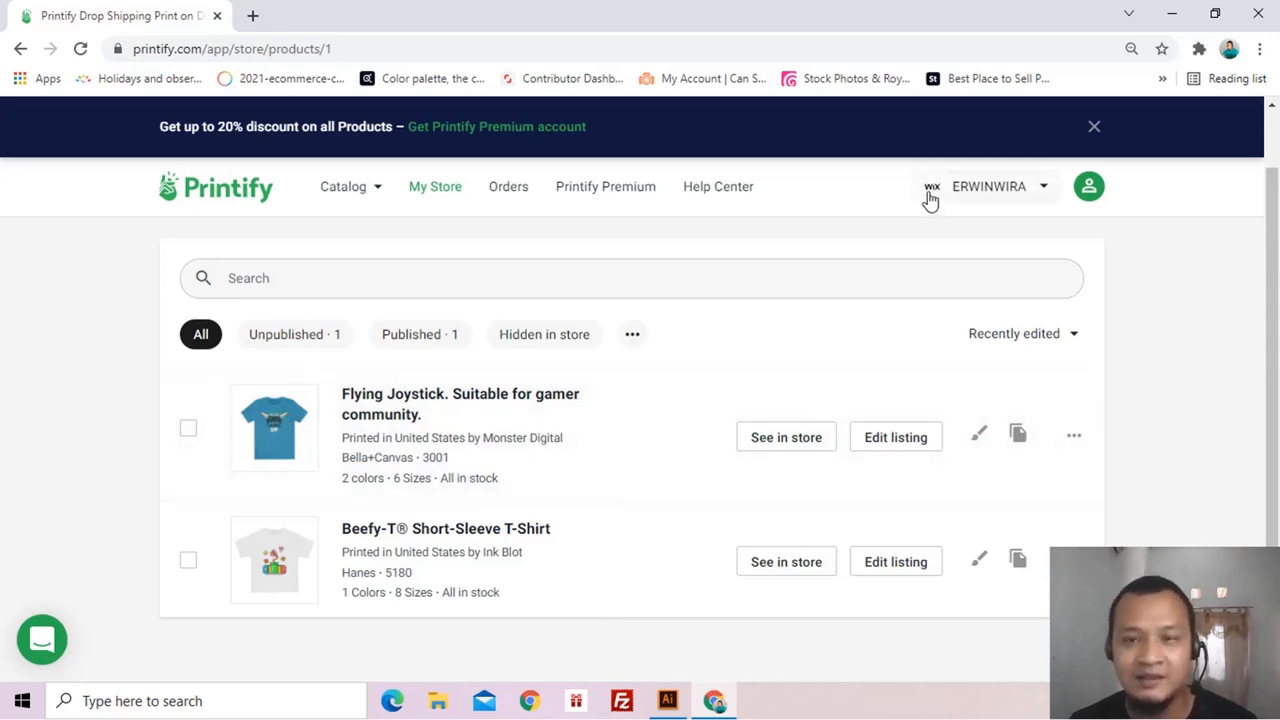
Open the store management page from the current store and start adding a new store
left_click(1044, 194)
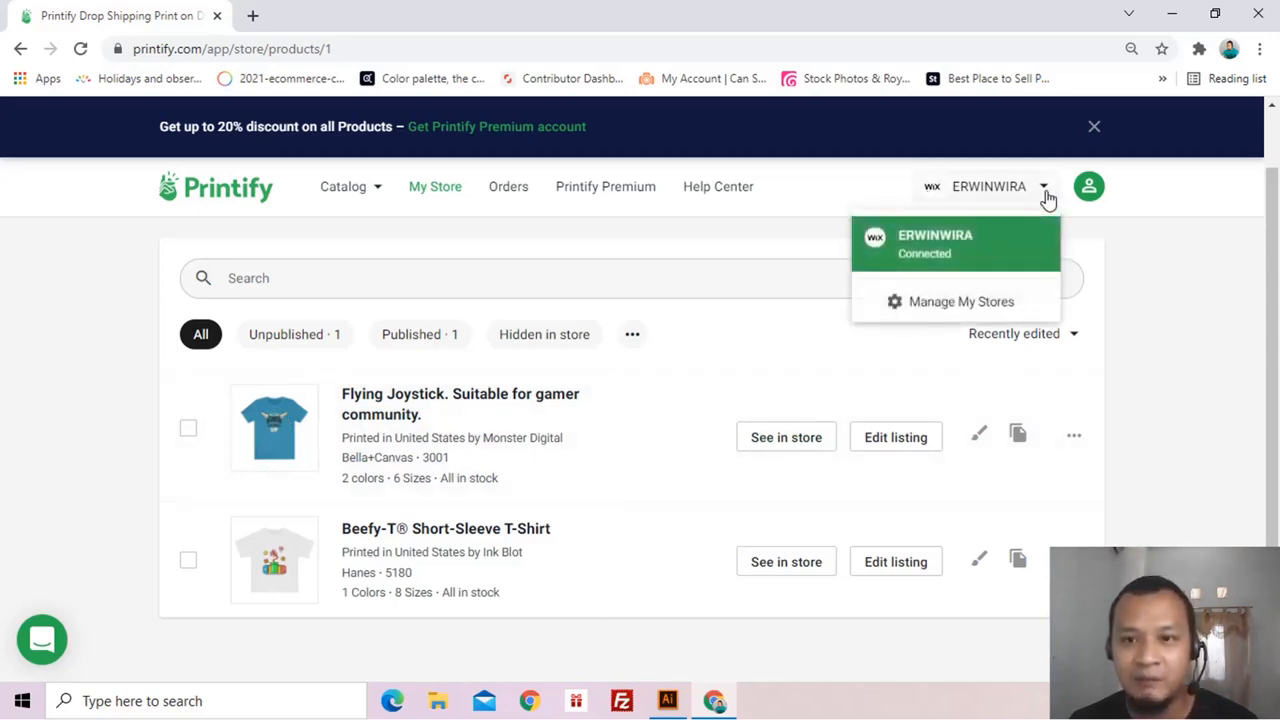
left_click(979, 311)
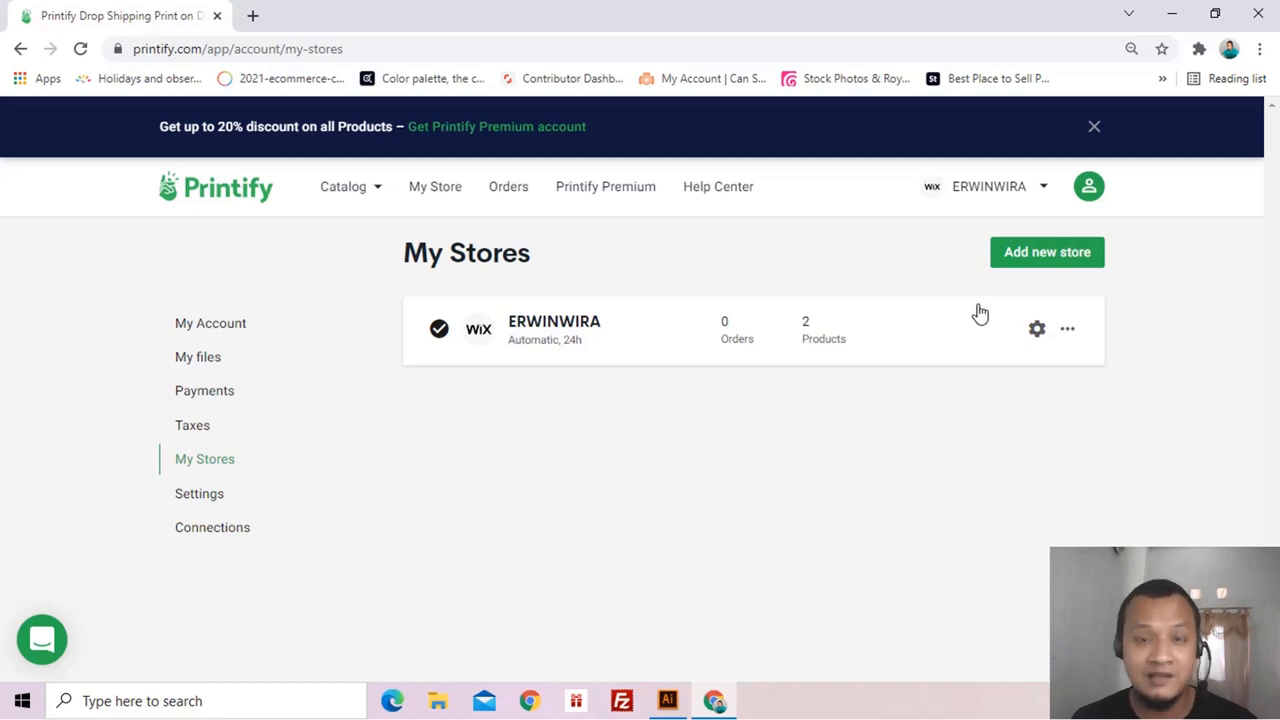
left_click(1090, 262)
Examine the list of e-commerce platforms and marketplaces that can be connected to a Printify store
scroll(1035, 275, "down", 3)
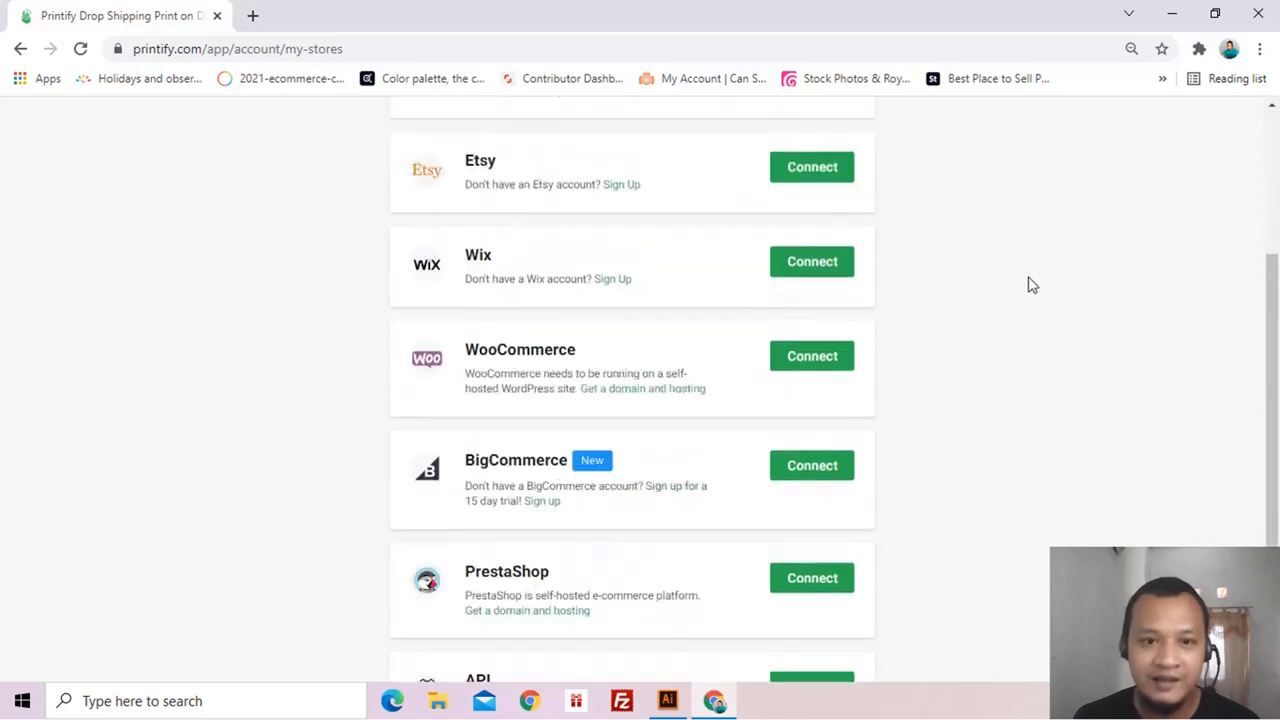
scroll(1026, 298, "up", 2)
scroll(560, 289, "up", 1)
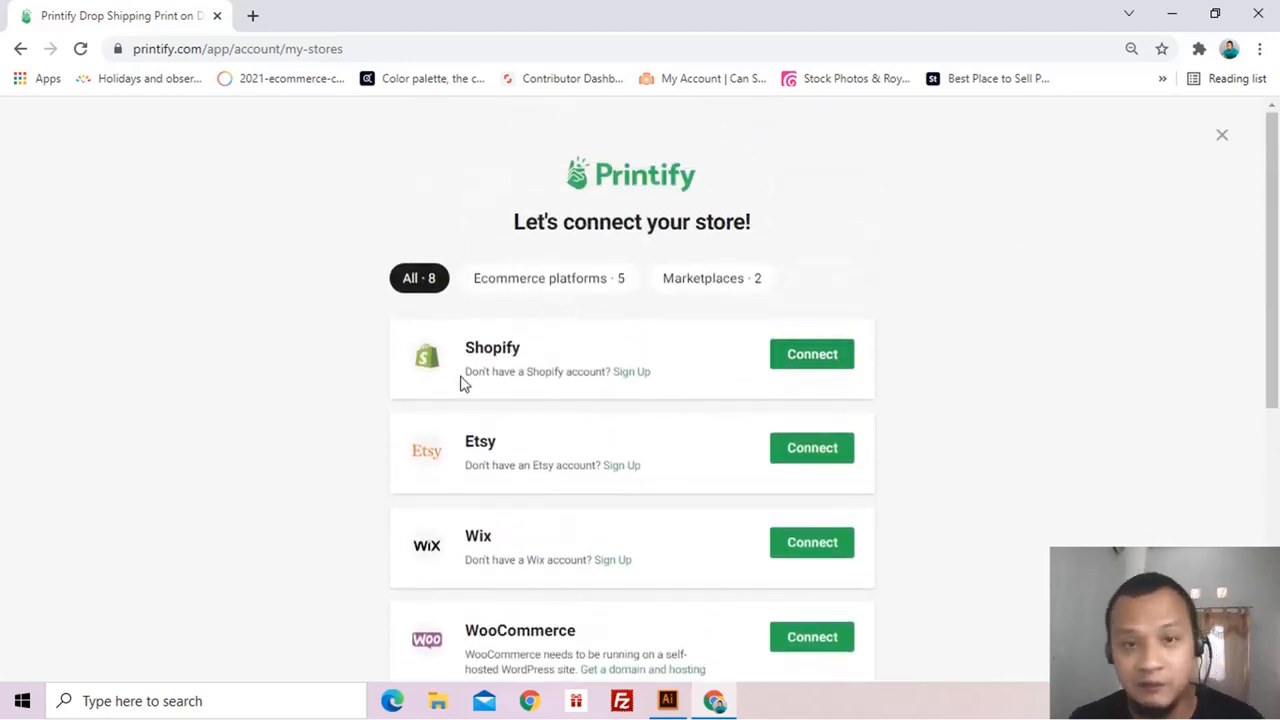
scroll(632, 363, "down", 1)
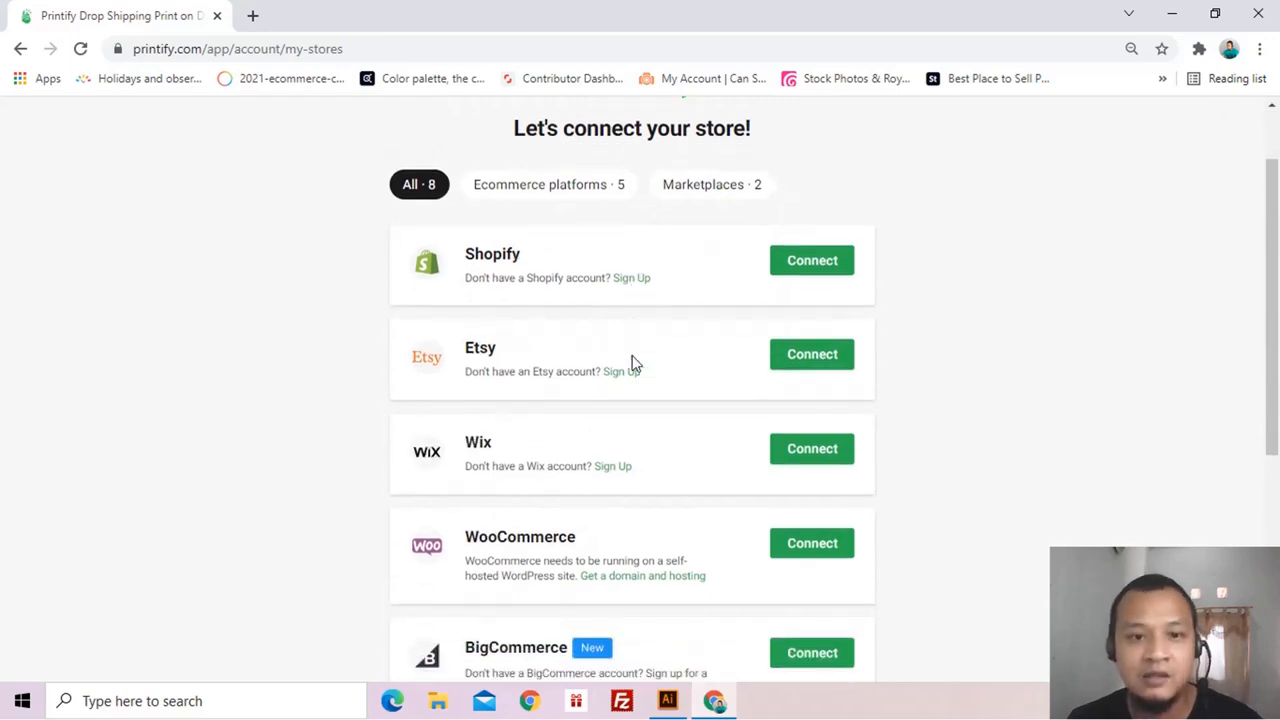
scroll(521, 466, "down", 1)
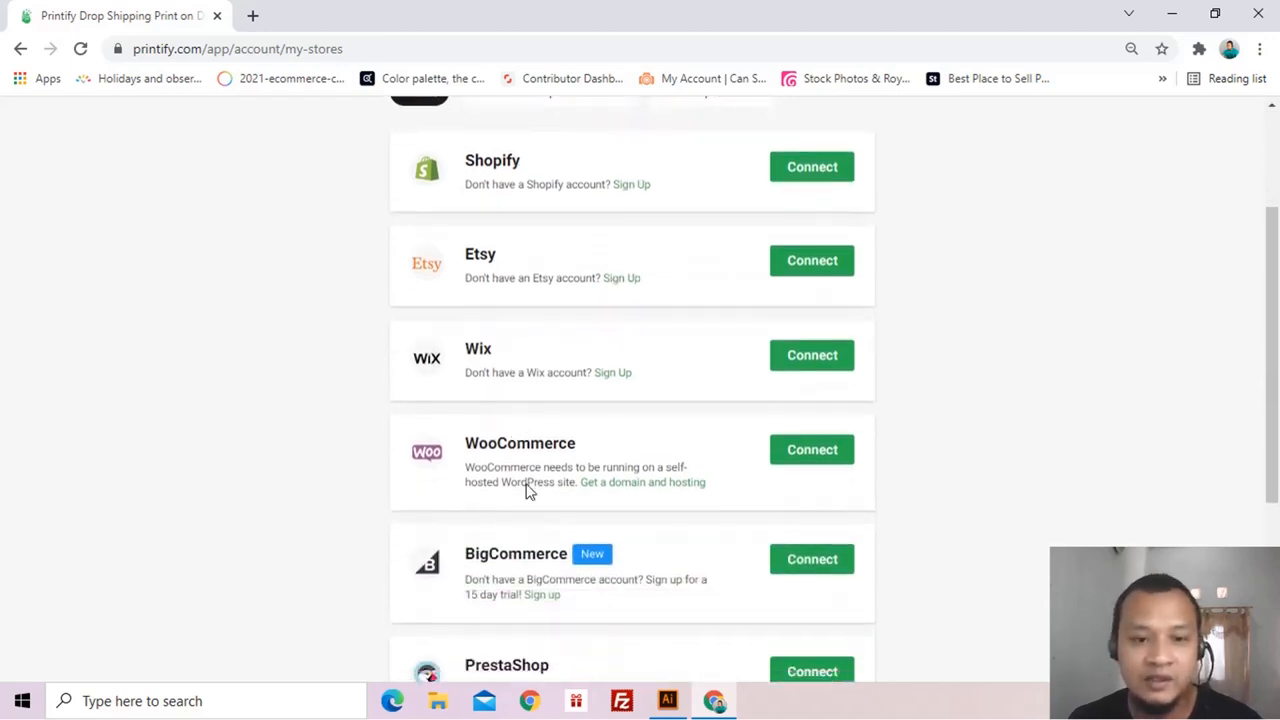
scroll(557, 463, "down", 2)
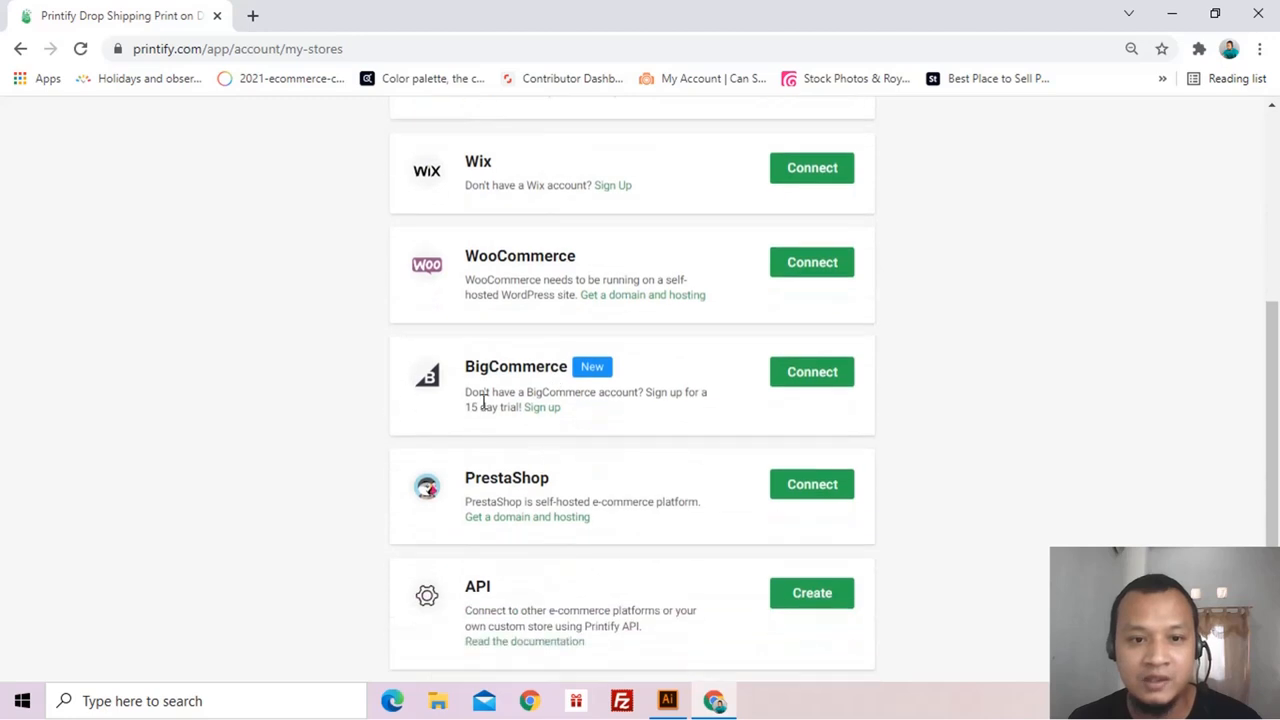
scroll(609, 457, "down", 2)
scroll(609, 460, "up", 4)
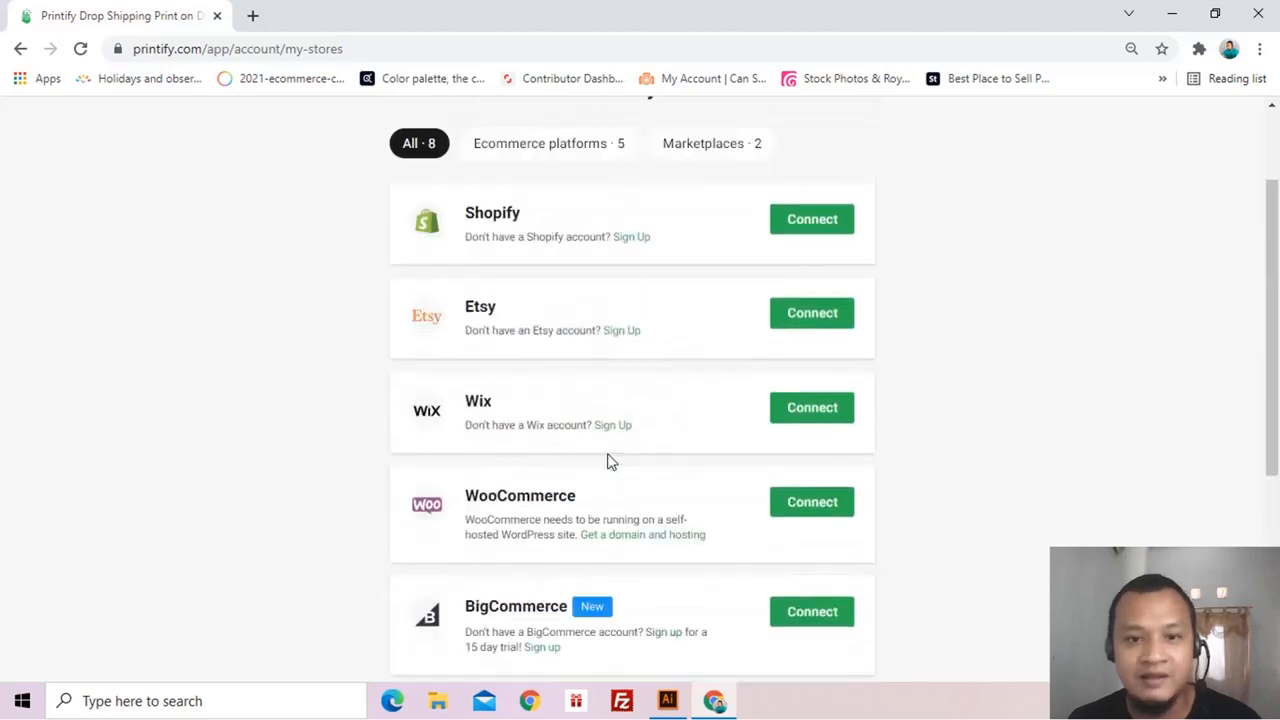
scroll(548, 513, "down", 4)
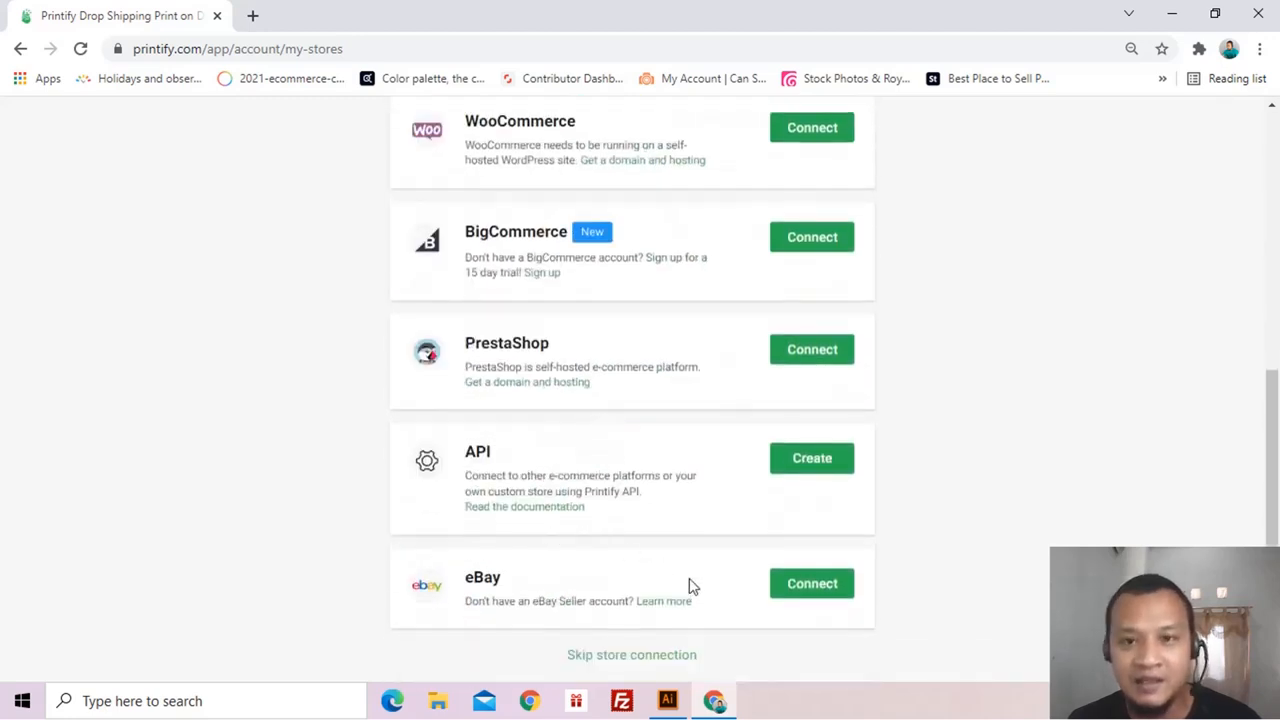
scroll(805, 400, "up", 3)
scroll(815, 280, "up", 1)
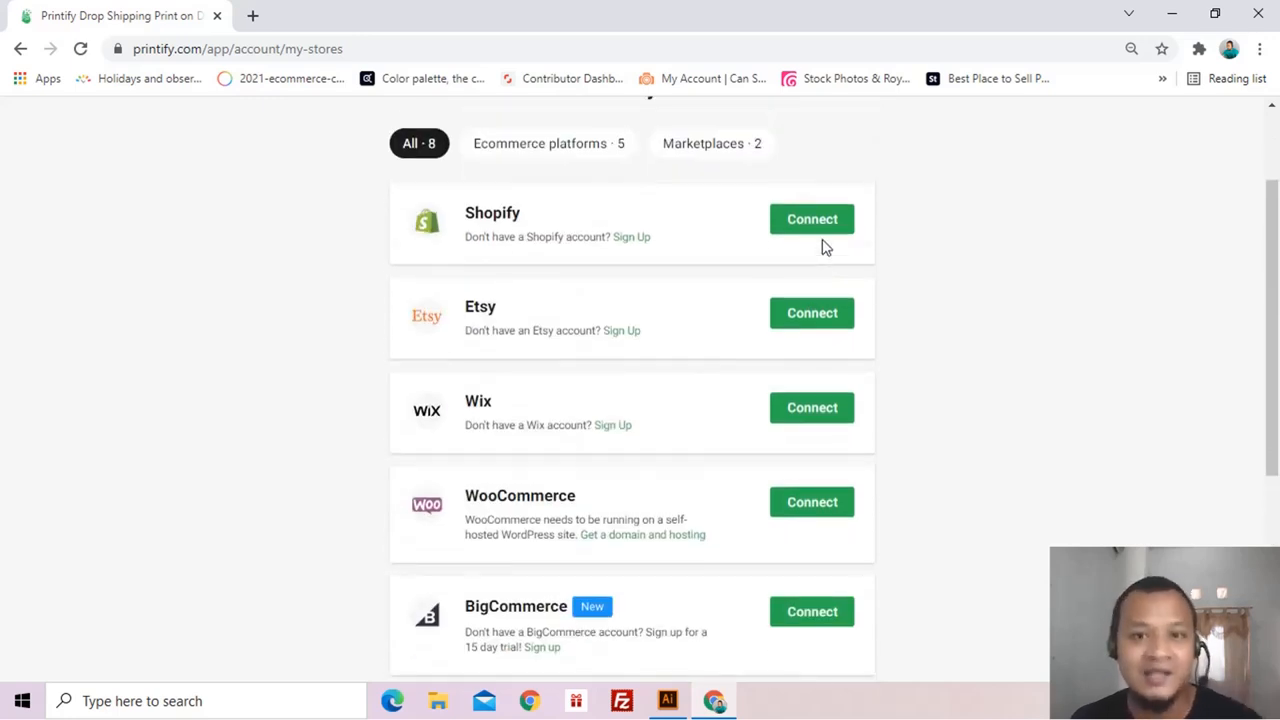
scroll(826, 249, "down", 4)
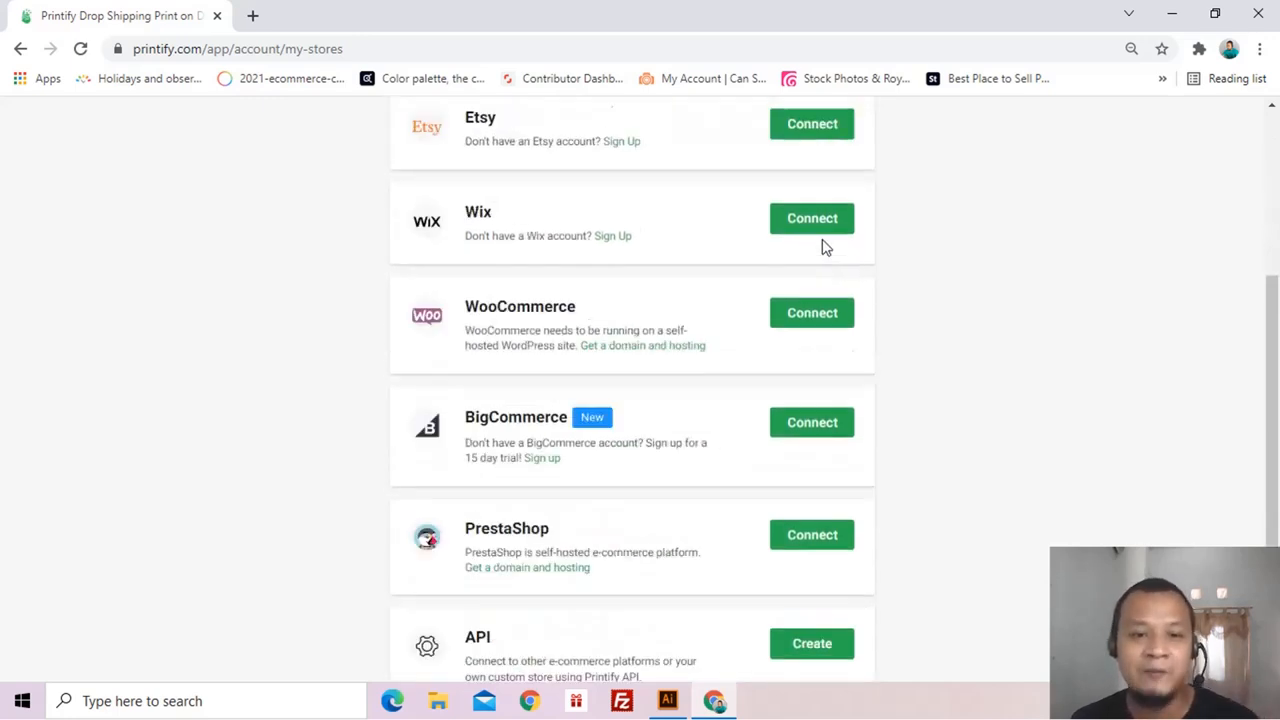
scroll(840, 400, "up", 2)
scroll(840, 425, "up", 2)
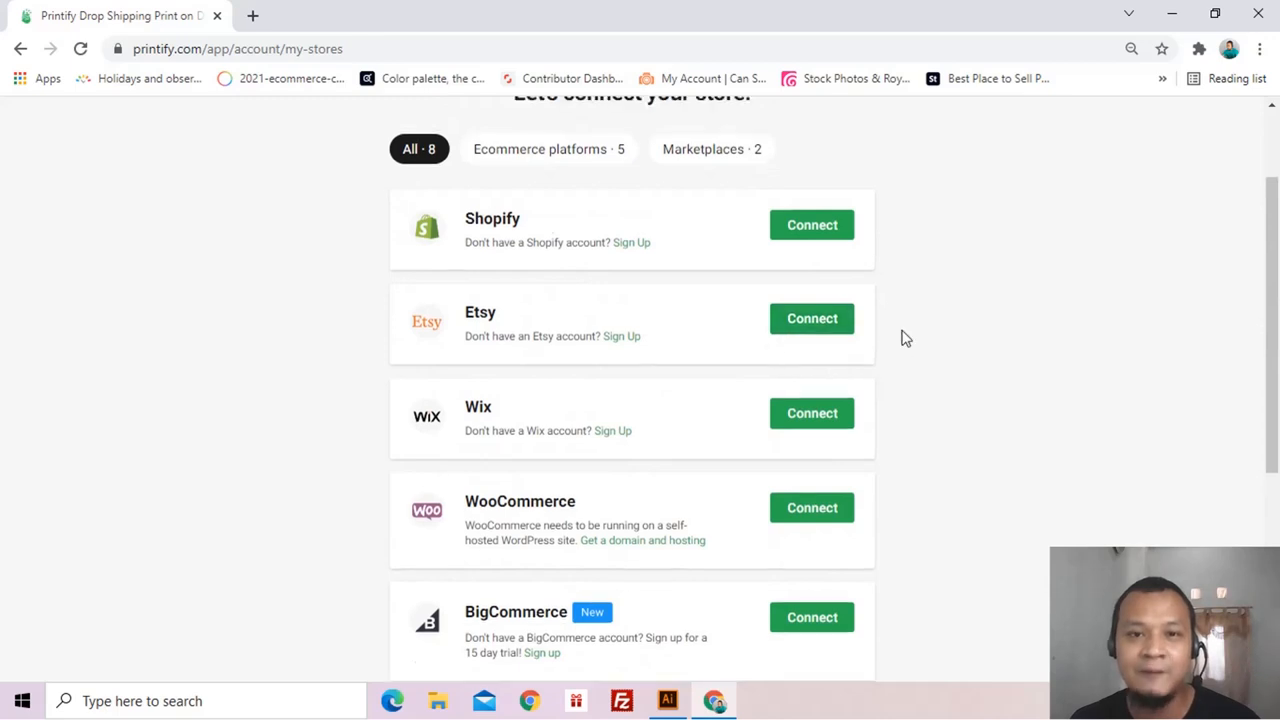
scroll(905, 335, "up", 2)
Return to the store's product list and open the Flying Joystick t-shirt in the online store
left_click(20, 49)
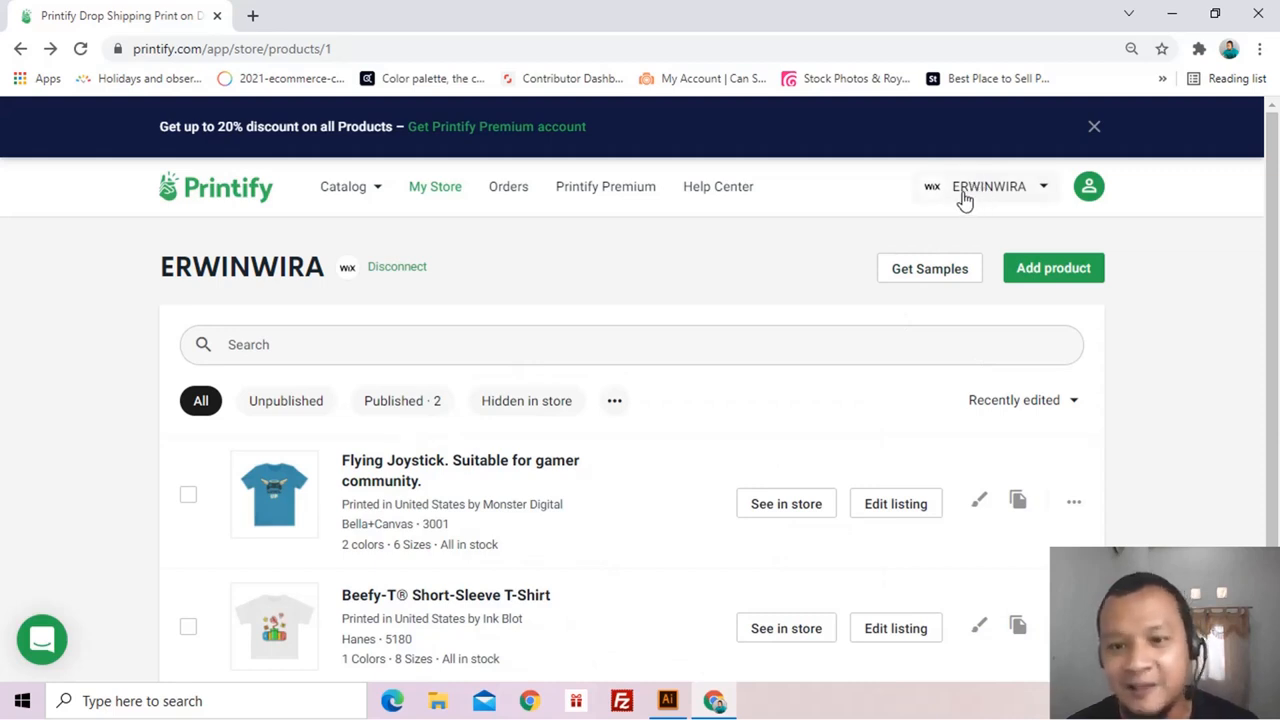
scroll(973, 433, "down", 2)
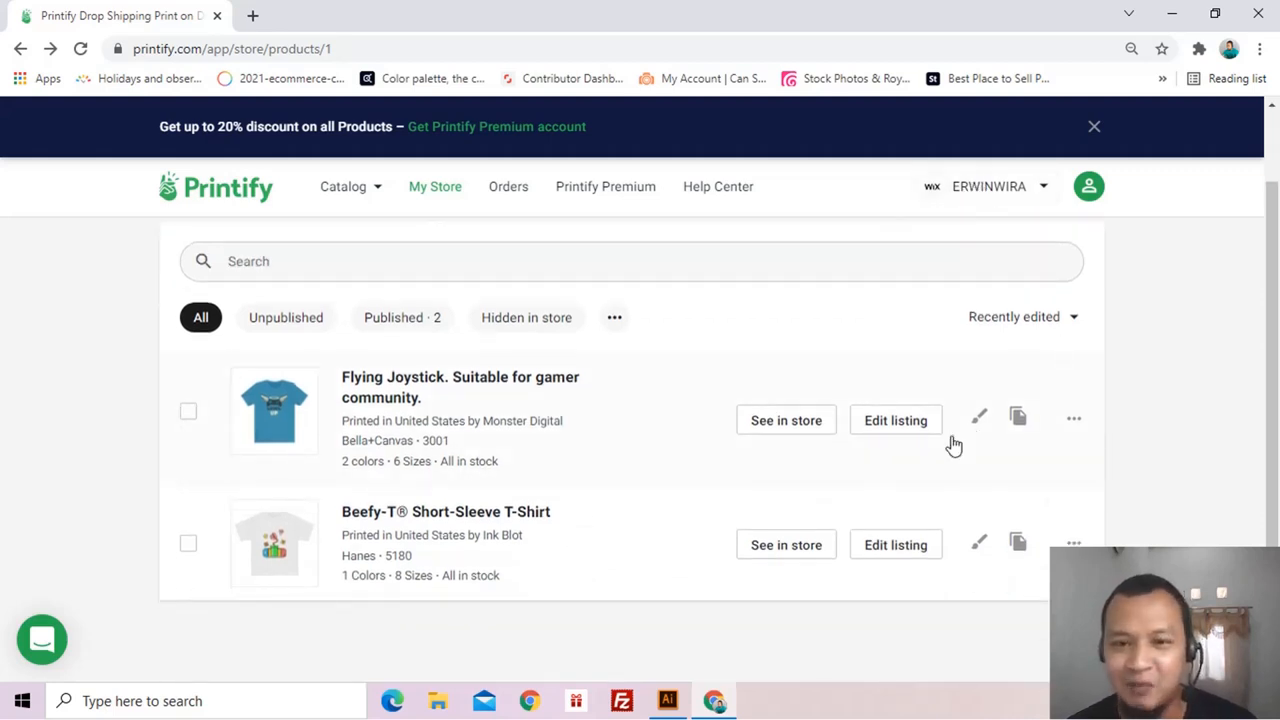
left_click(781, 437)
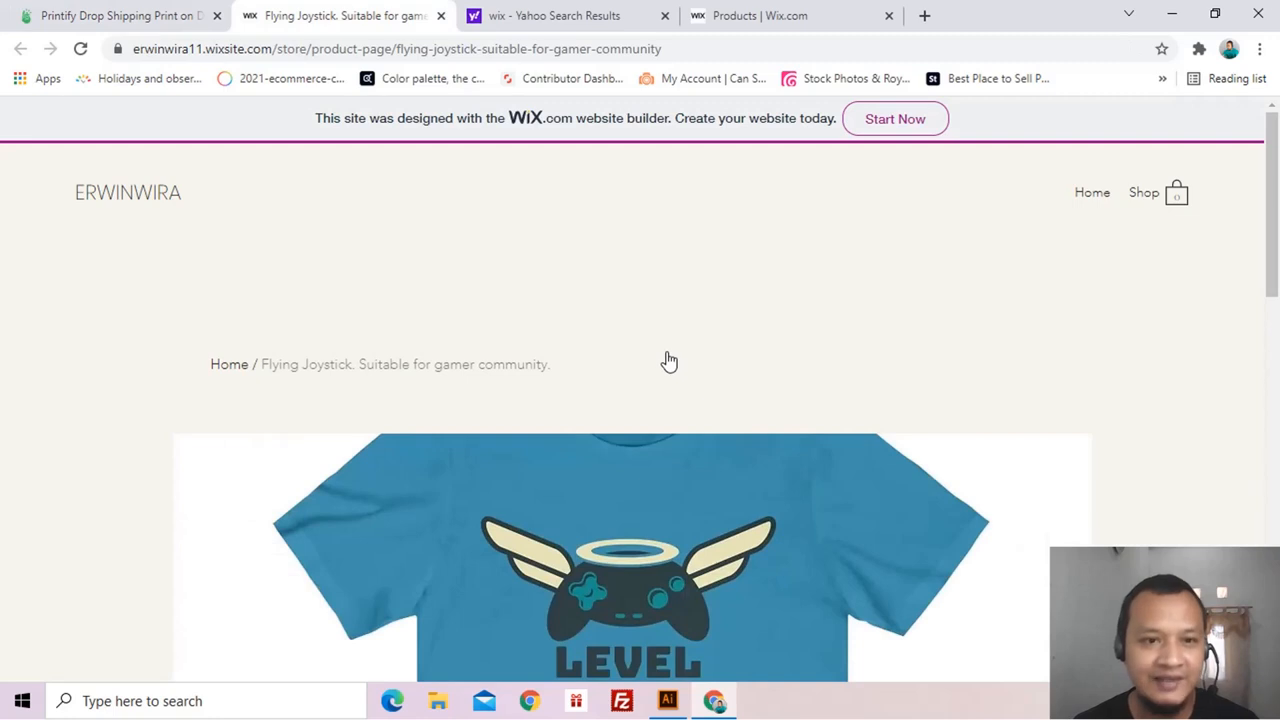
Examine the storefront page of the Flying Joystick t-shirt, including its images, title, description and price in rupiah
scroll(669, 362, "down", 1)
scroll(669, 360, "up", 1)
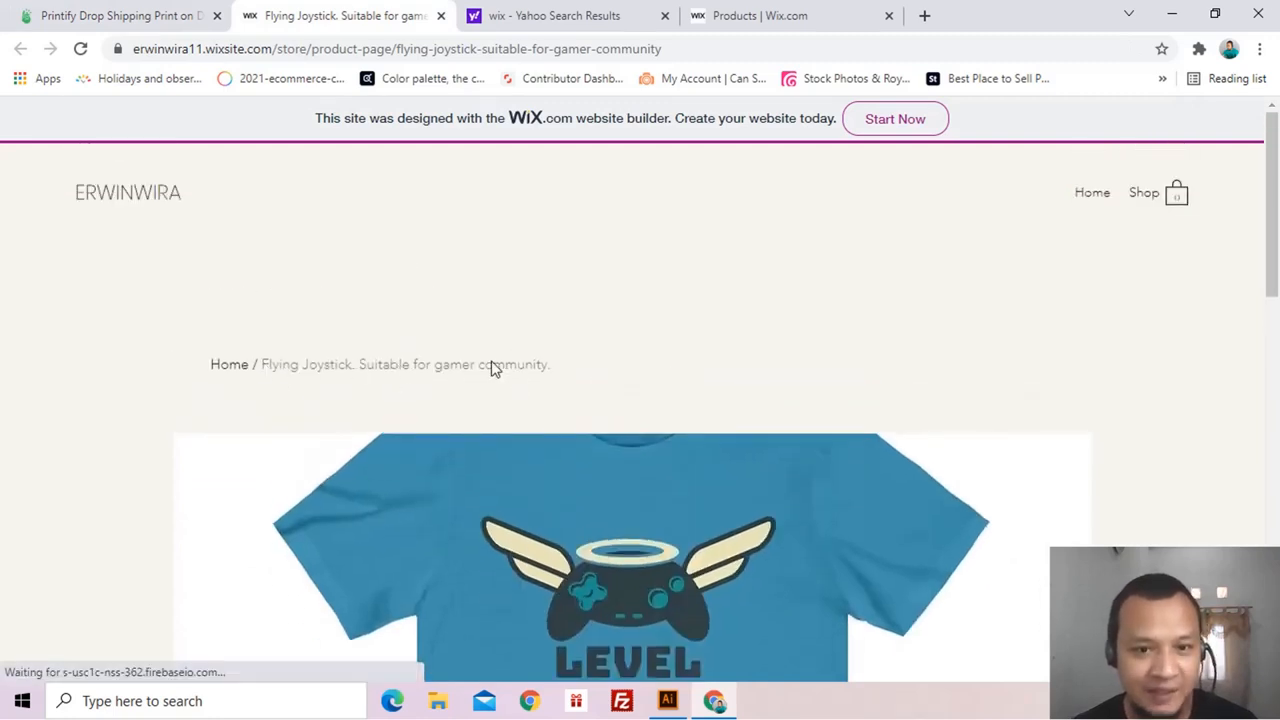
scroll(725, 376, "down", 1)
scroll(722, 375, "down", 10)
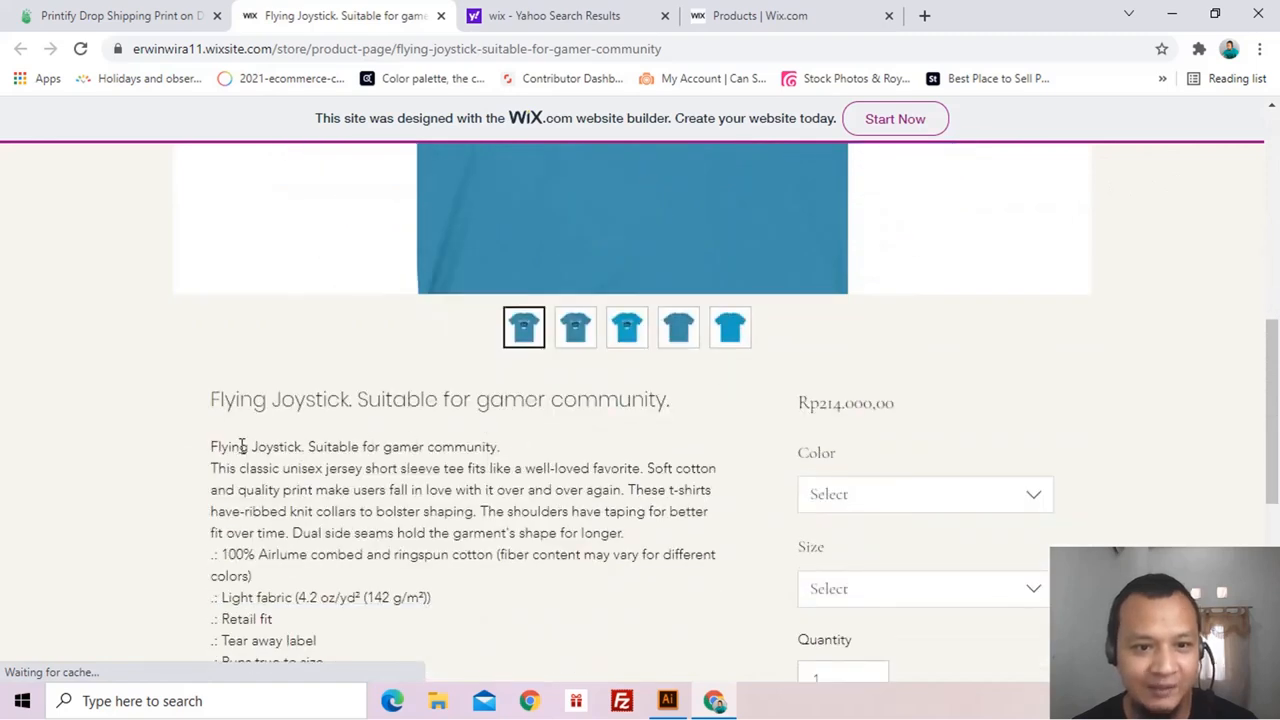
scroll(380, 446, "down", 2)
scroll(600, 444, "up", 1)
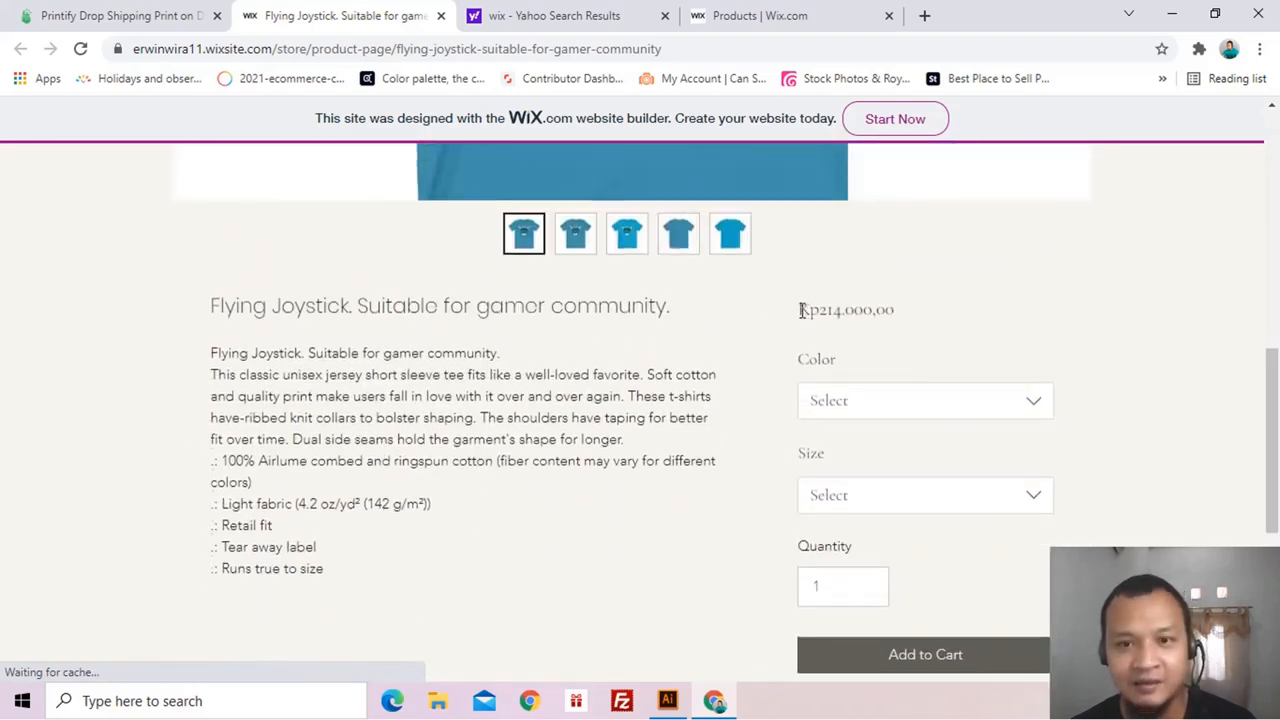
left_click_drag(800, 310, 897, 311)
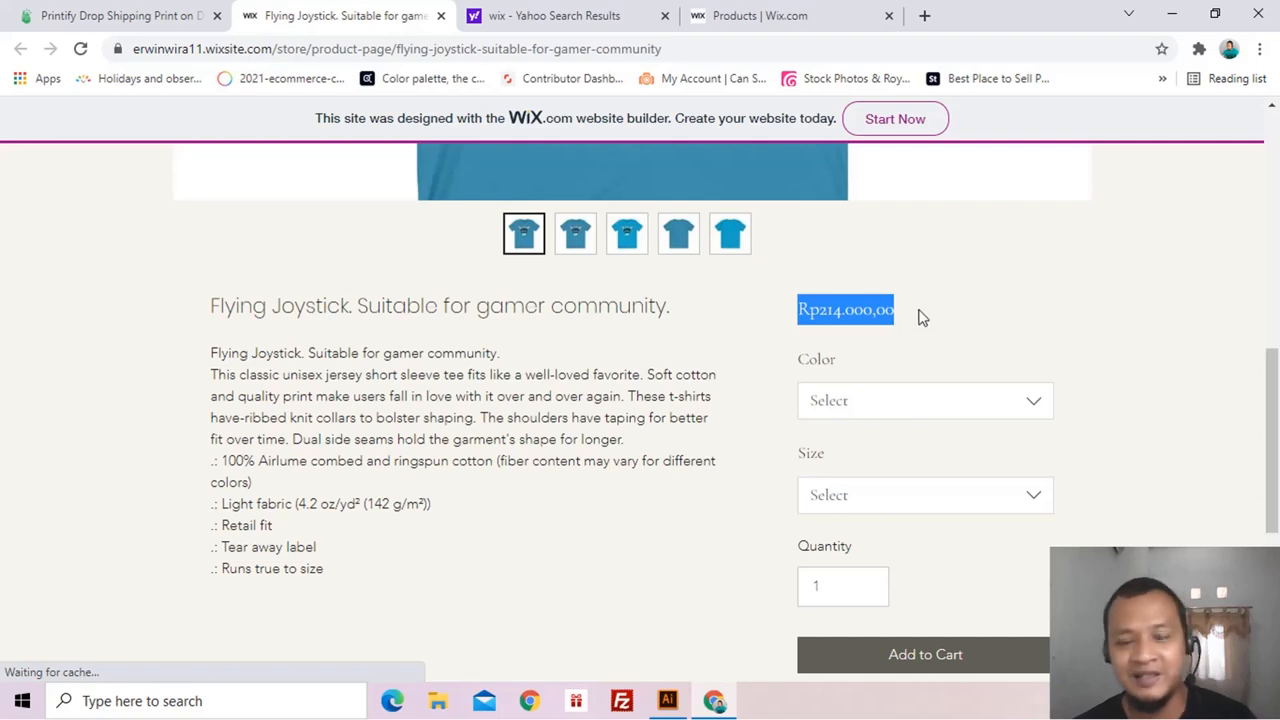
left_click(912, 318)
left_click_drag(800, 310, 873, 314)
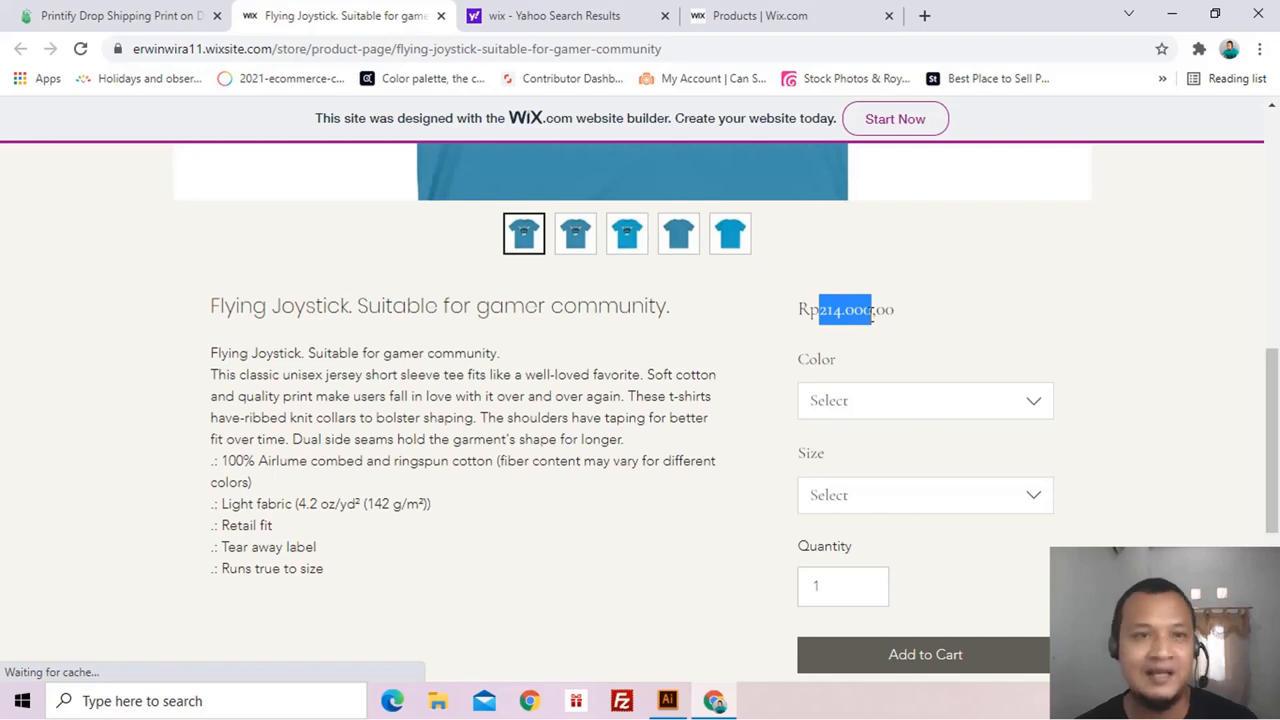
Switch back to the Printify product list and open the Flying Joystick listing to check its prices per size
left_click(155, 20)
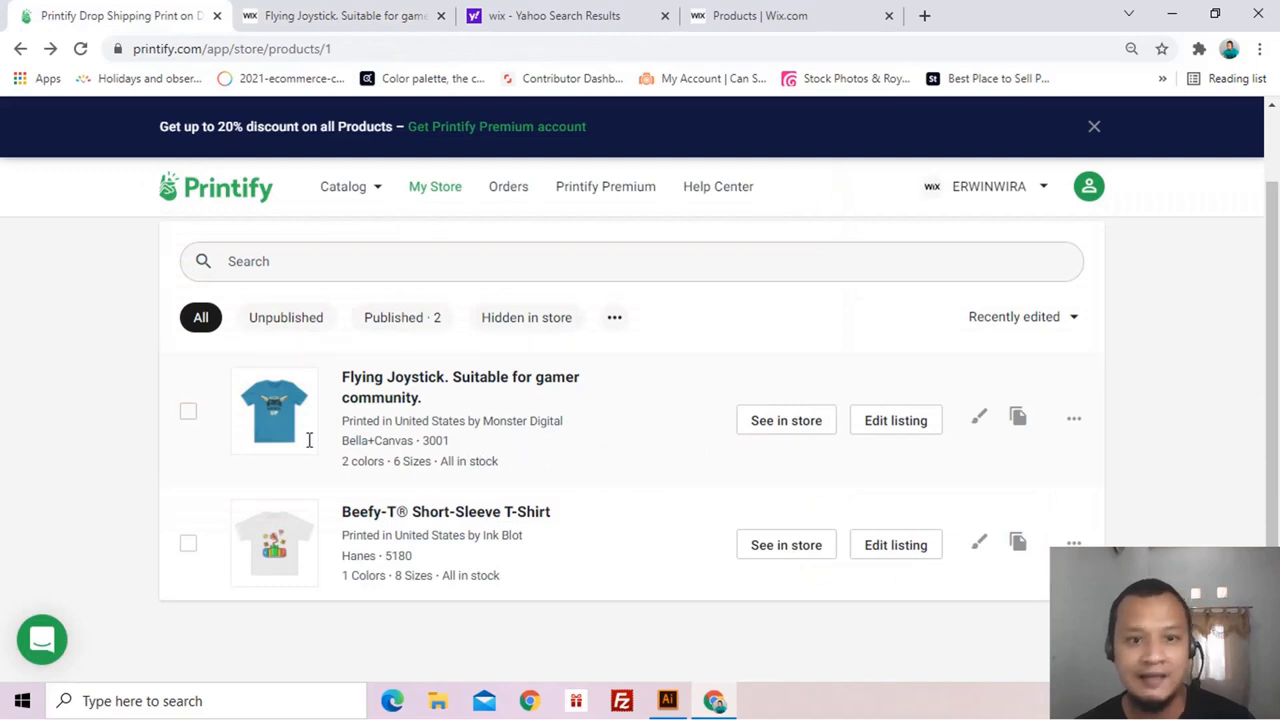
left_click(873, 428)
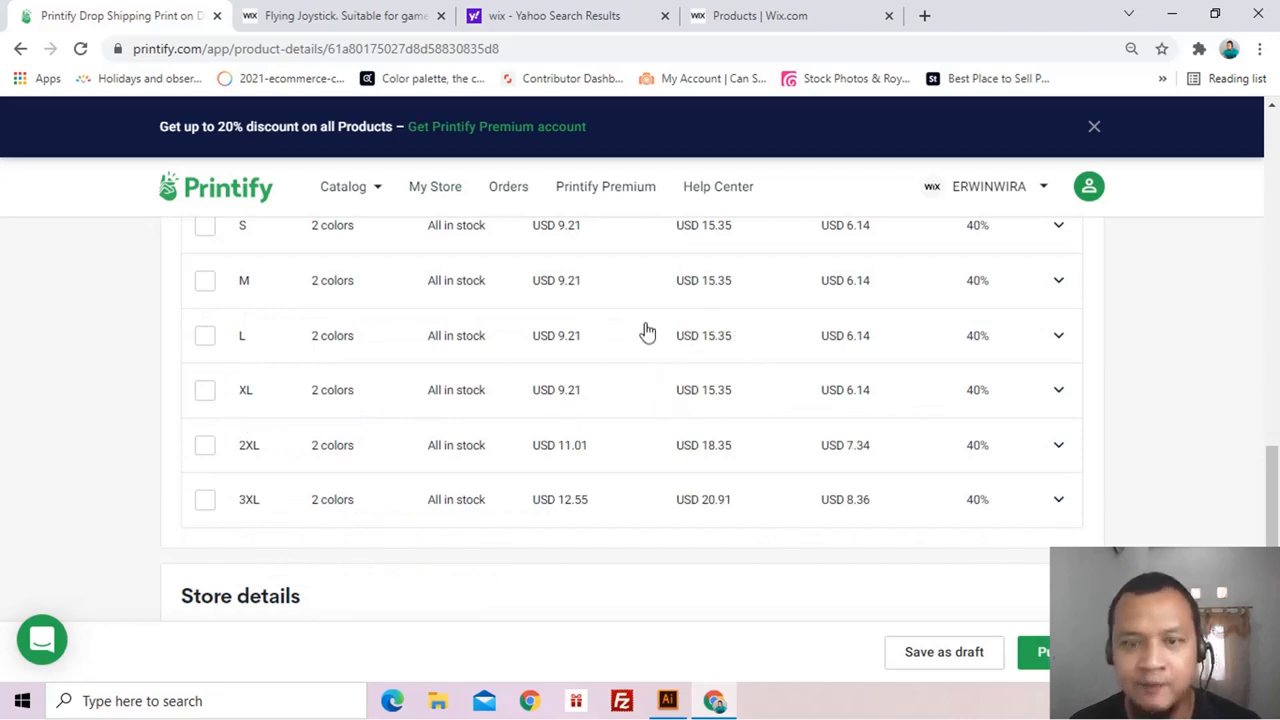
Switch to the tab with the store connection page and look through the available sales platforms from Shopify to eBay
left_click(742, 16)
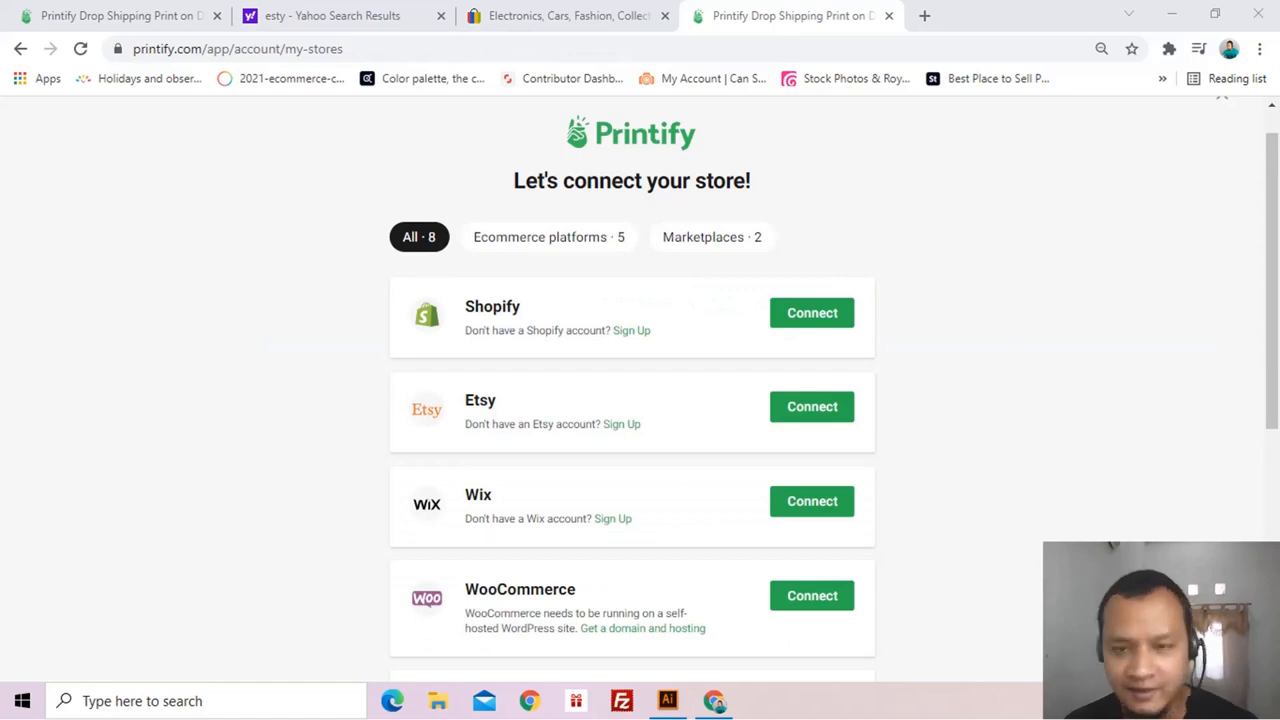
scroll(930, 295, "down", 2)
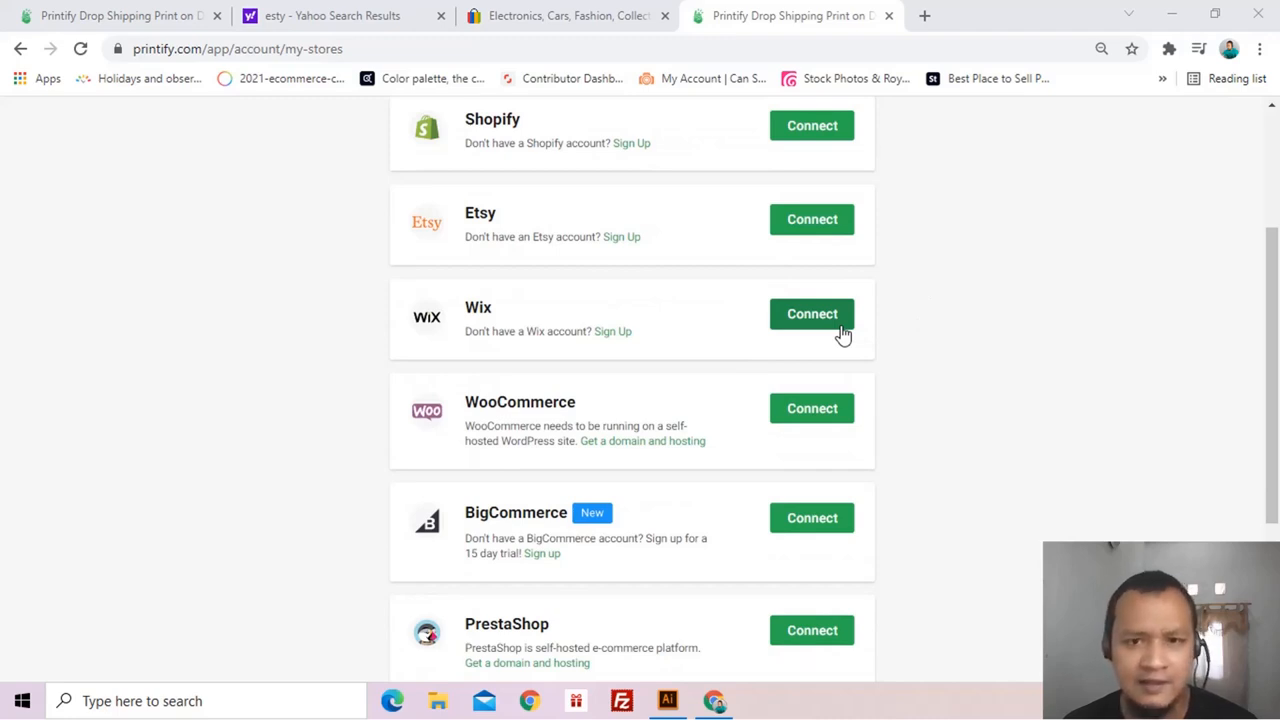
scroll(910, 337, "up", 1)
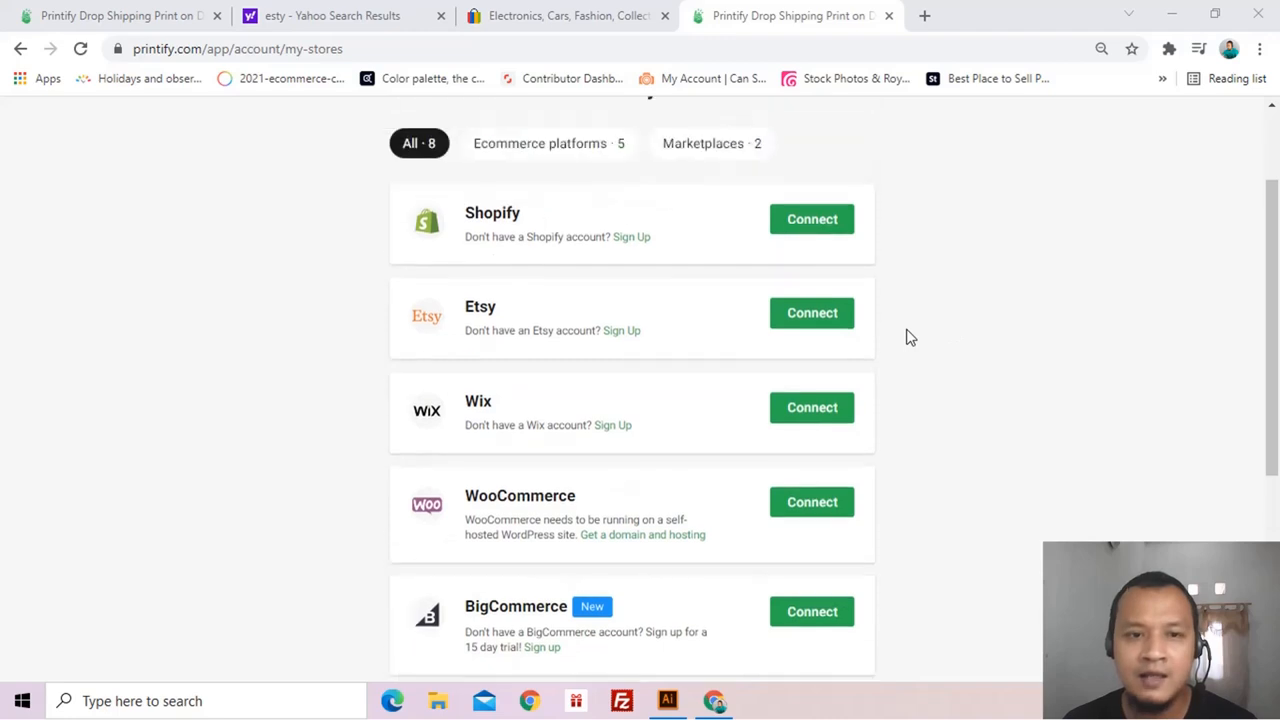
scroll(910, 337, "down", 4)
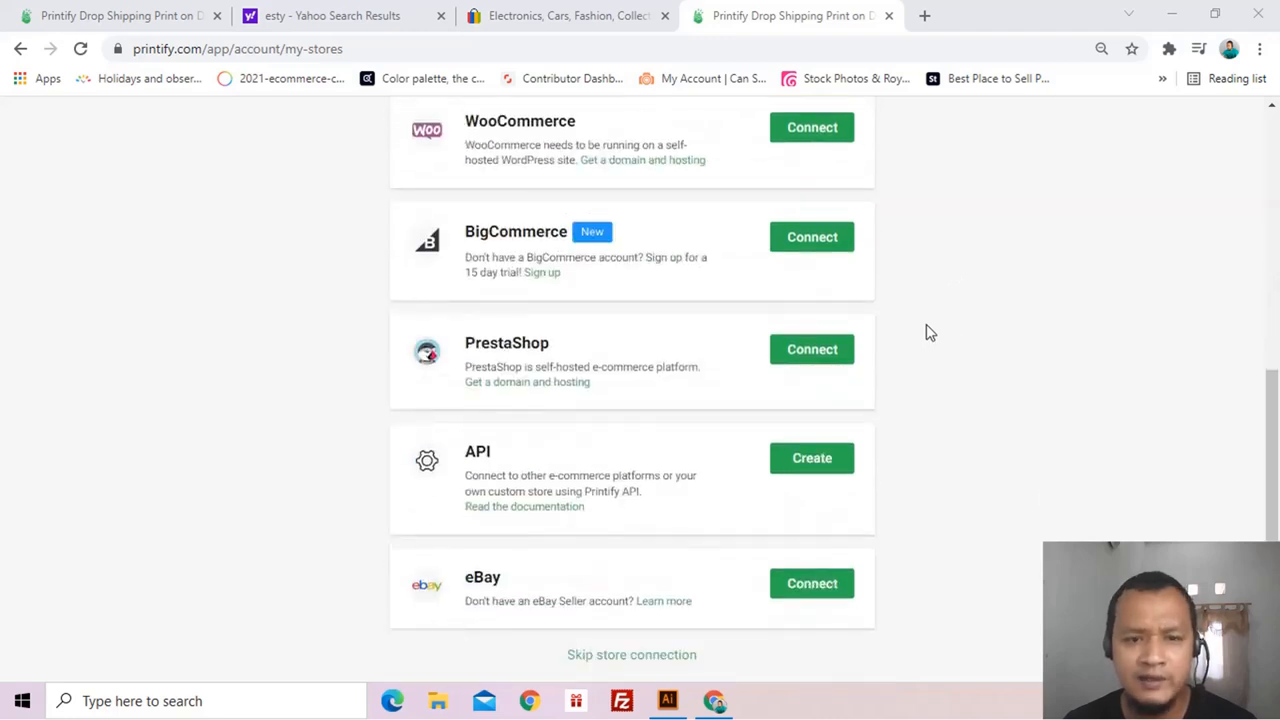
scroll(926, 324, "up", 3)
scroll(843, 228, "up", 1)
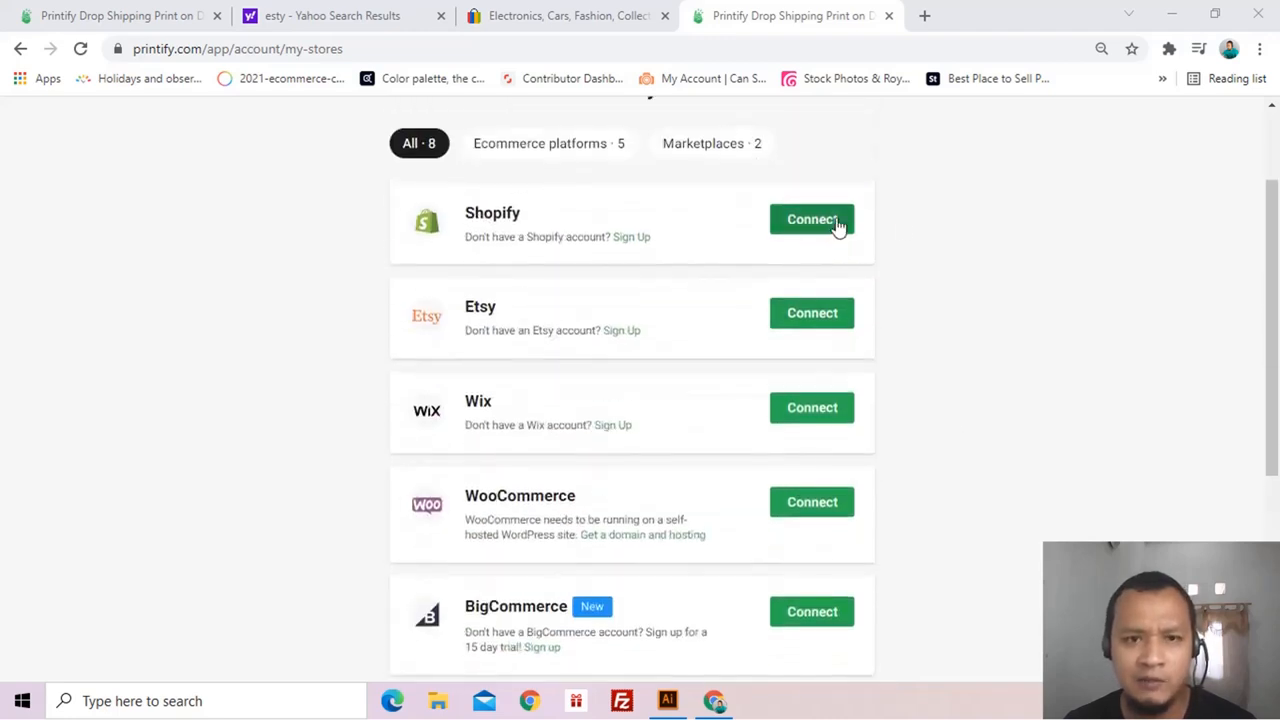
Switch to the eBay tab, open the recently viewed Human Gameboy Retro T-Shirt and examine its price, shipping and delivery details
scroll(886, 366, "down", 4)
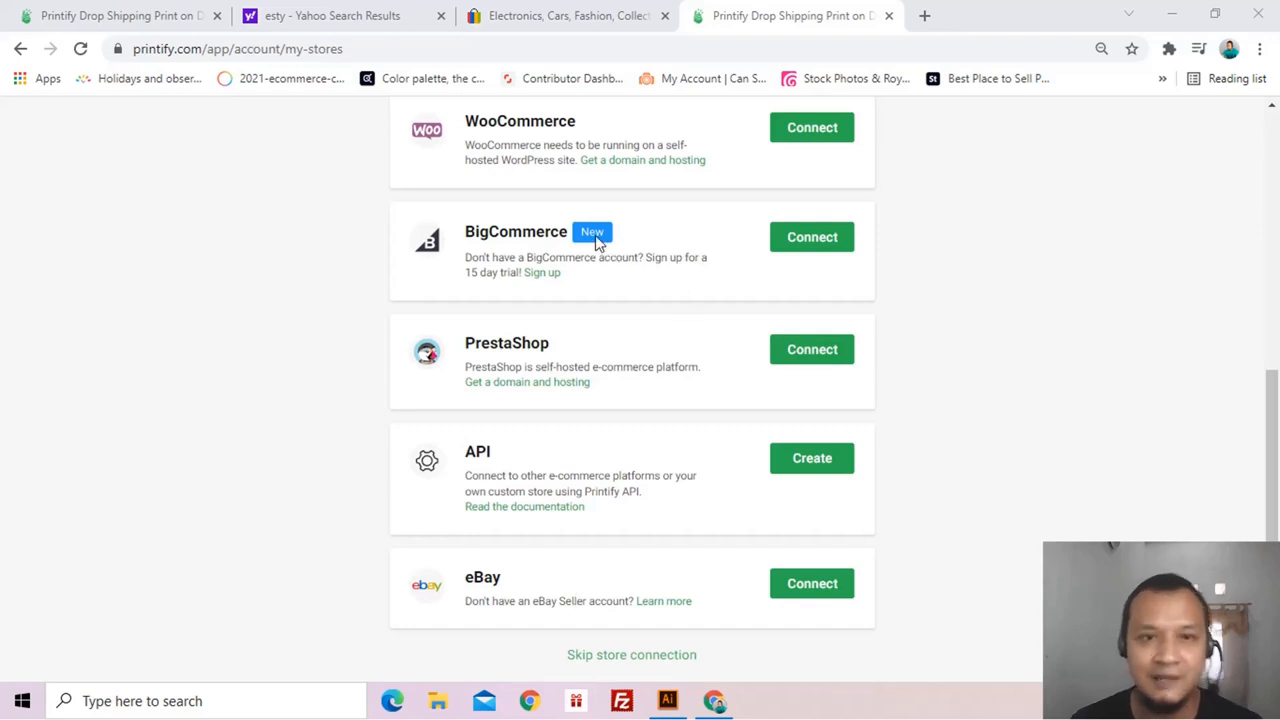
left_click(522, 24)
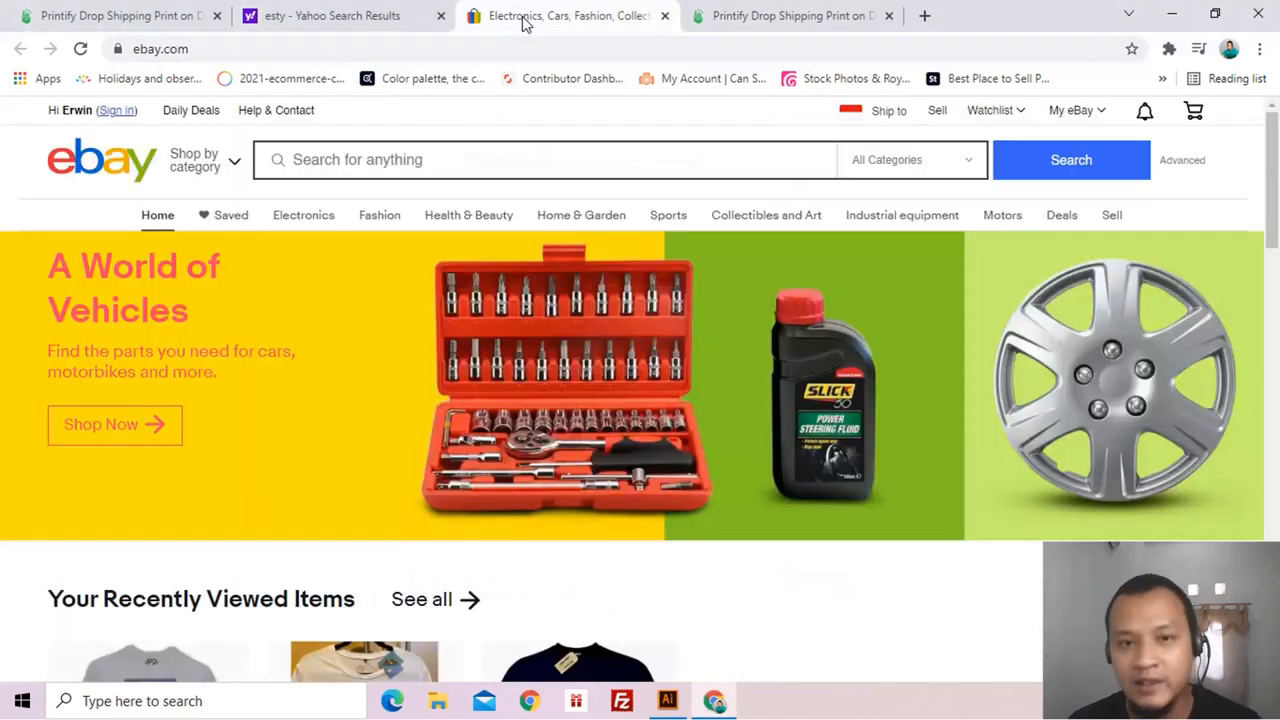
scroll(712, 250, "down", 3)
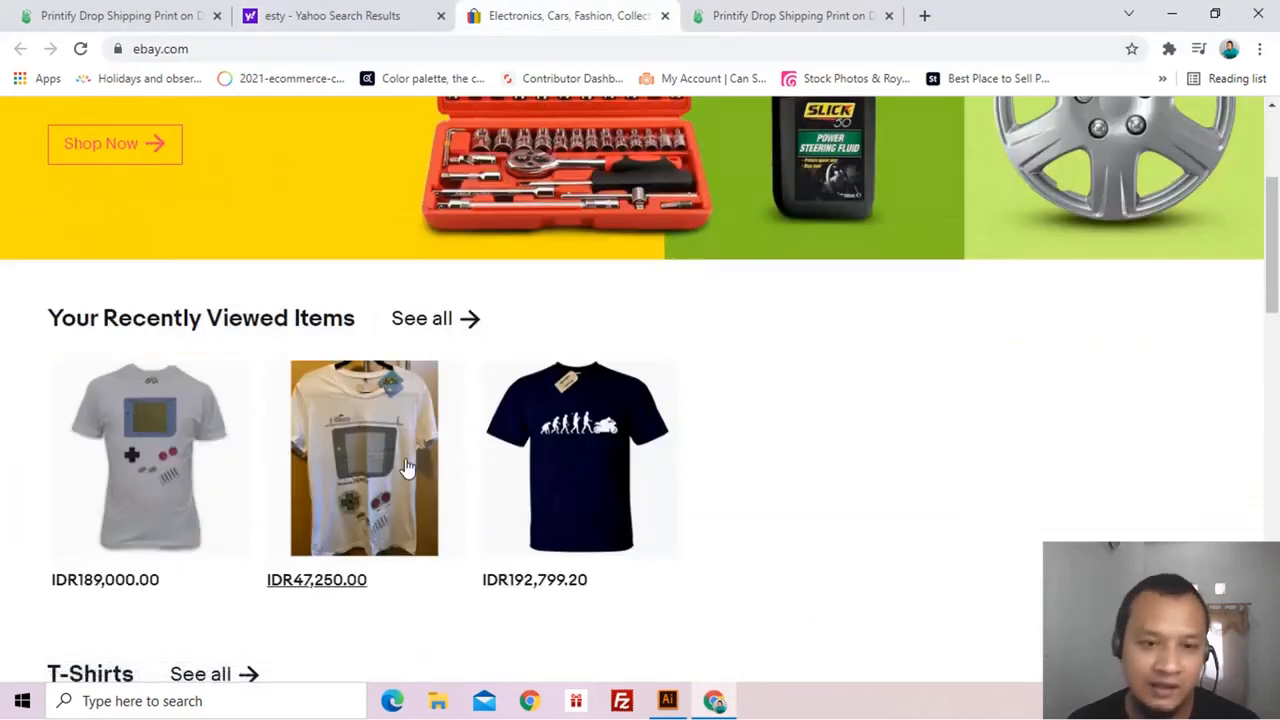
left_click(163, 471)
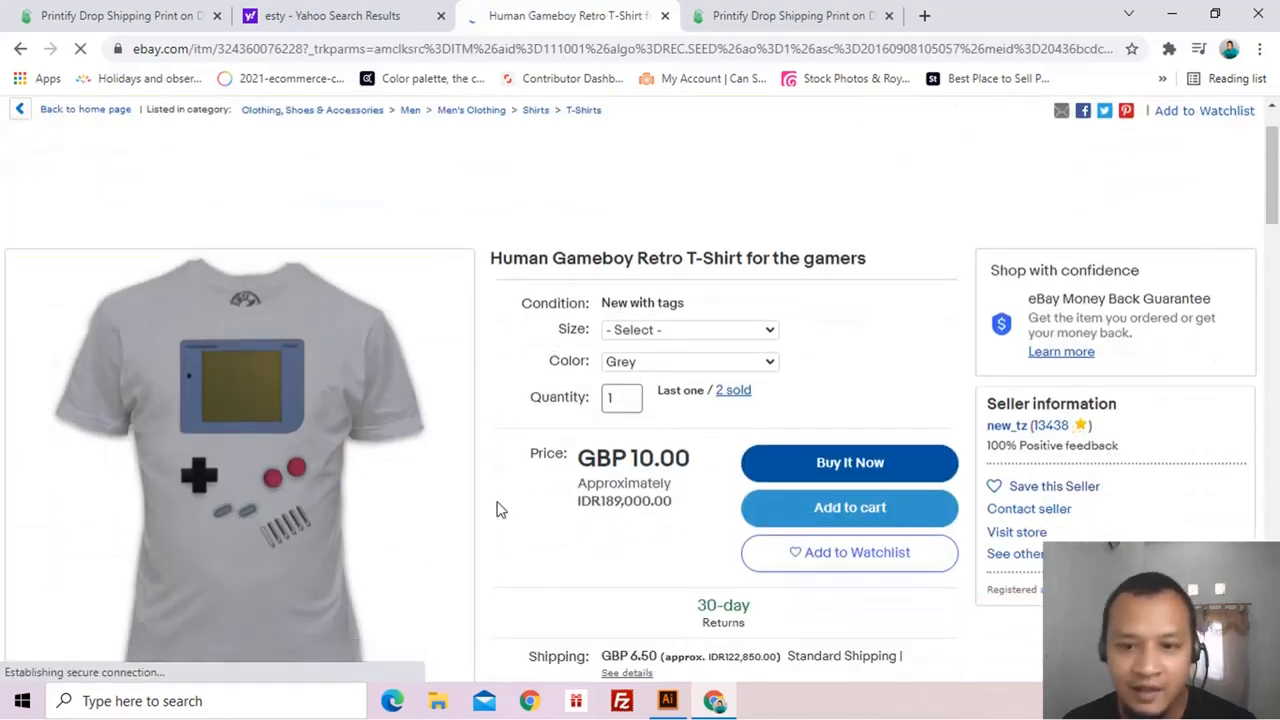
scroll(467, 464, "down", 1)
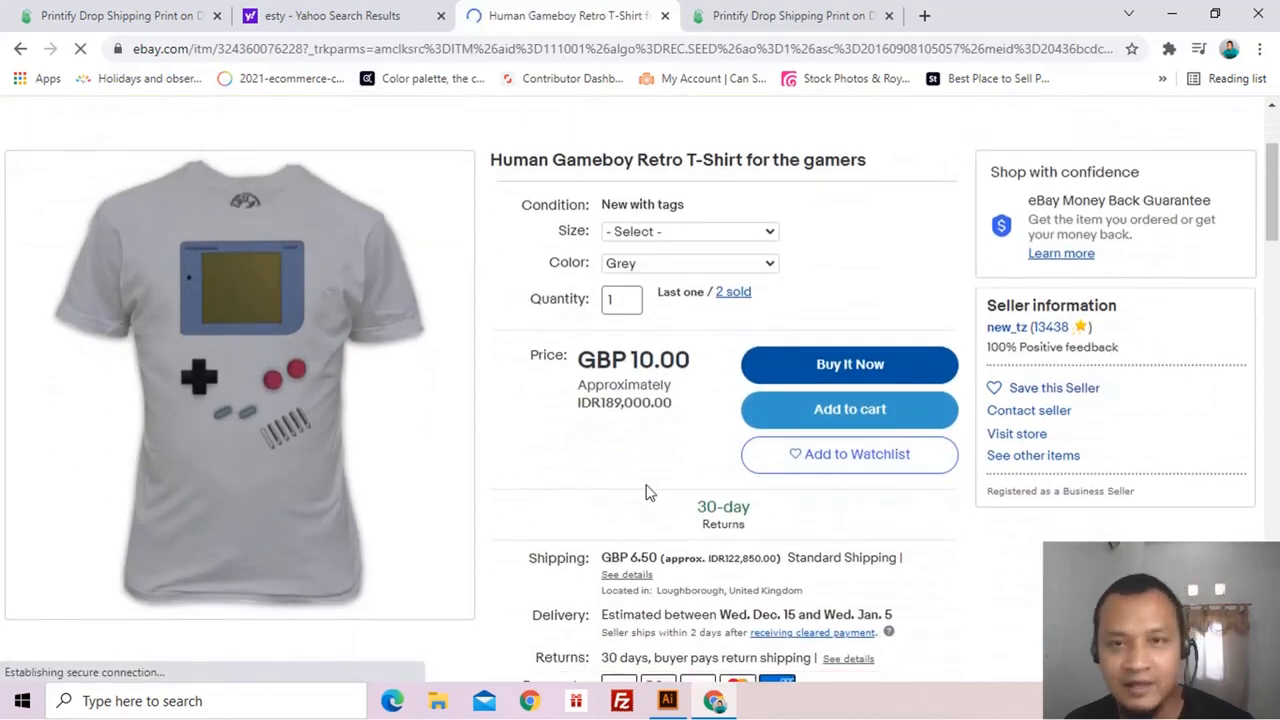
scroll(650, 493, "down", 1)
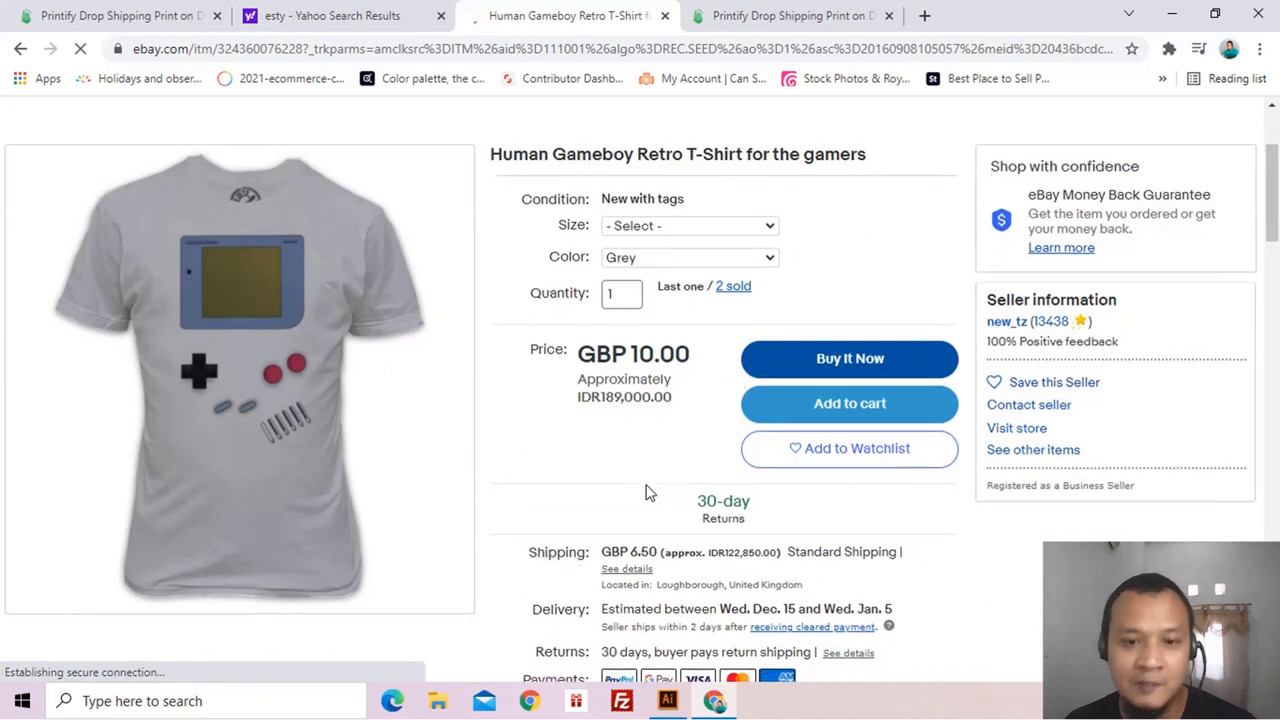
scroll(650, 494, "up", 1)
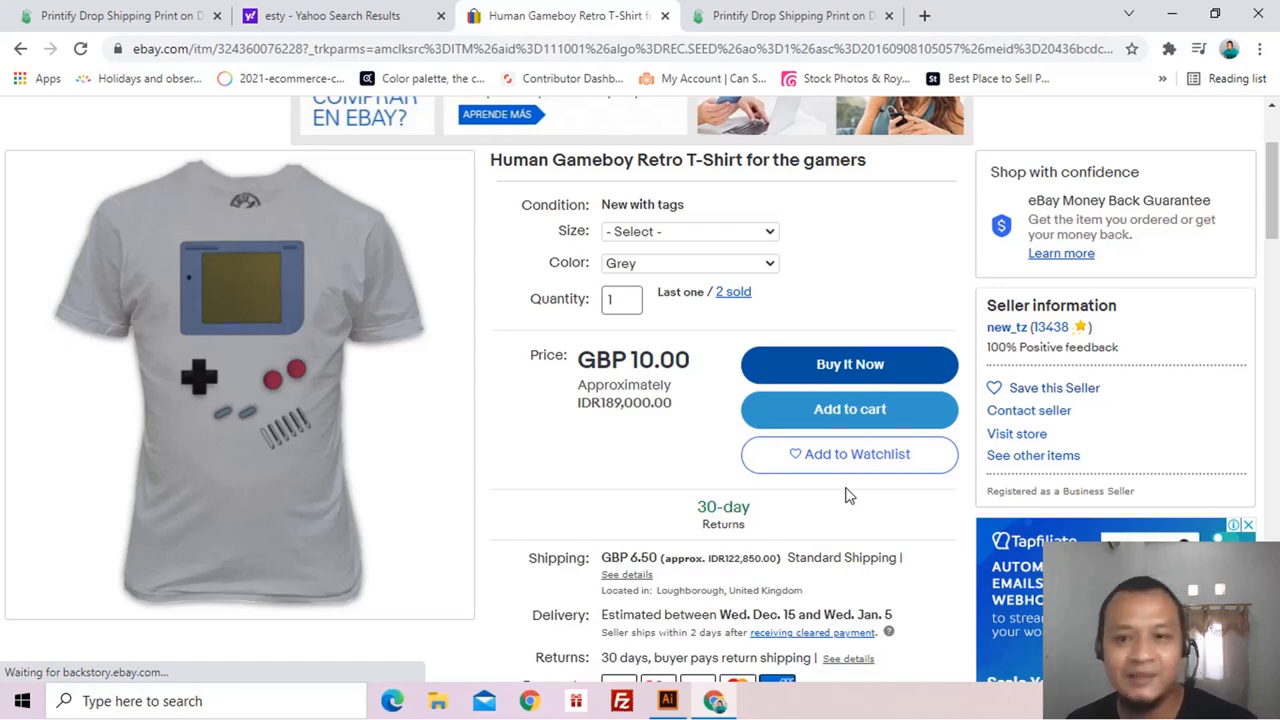
Switch back to the Printify product list and start a new order for the Flying Joystick t-shirt
left_click(160, 16)
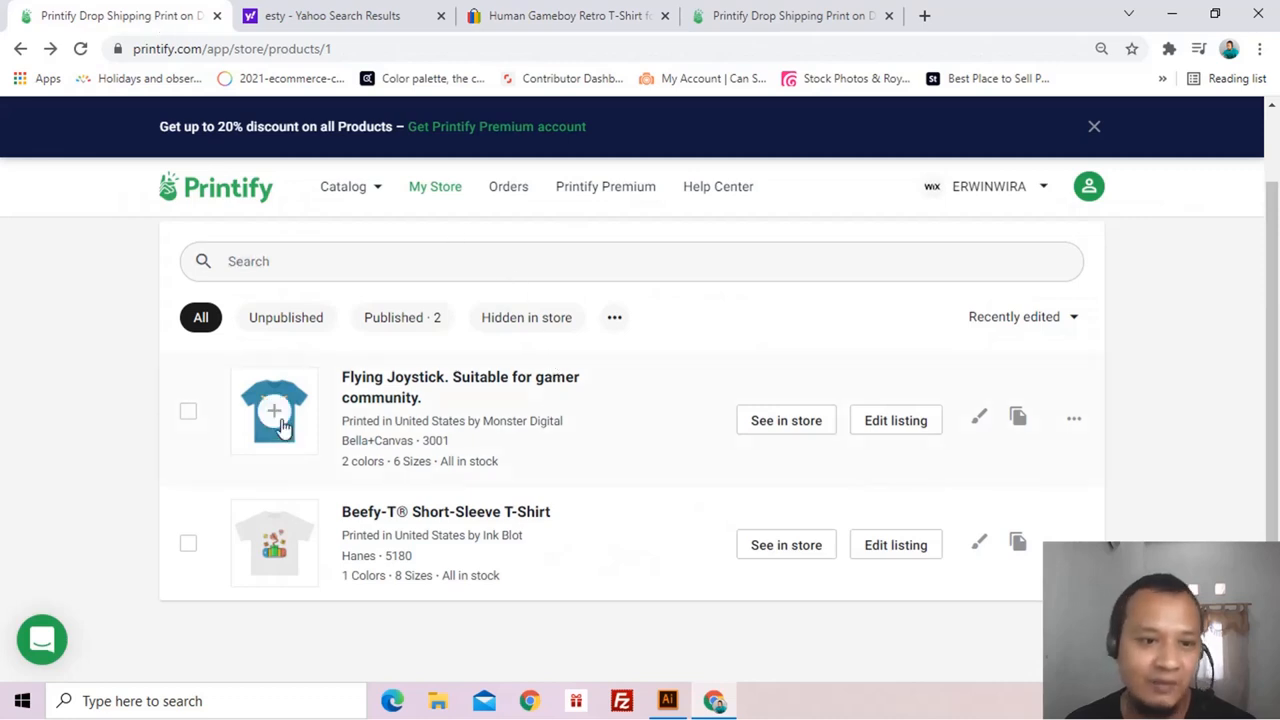
left_click(1075, 420)
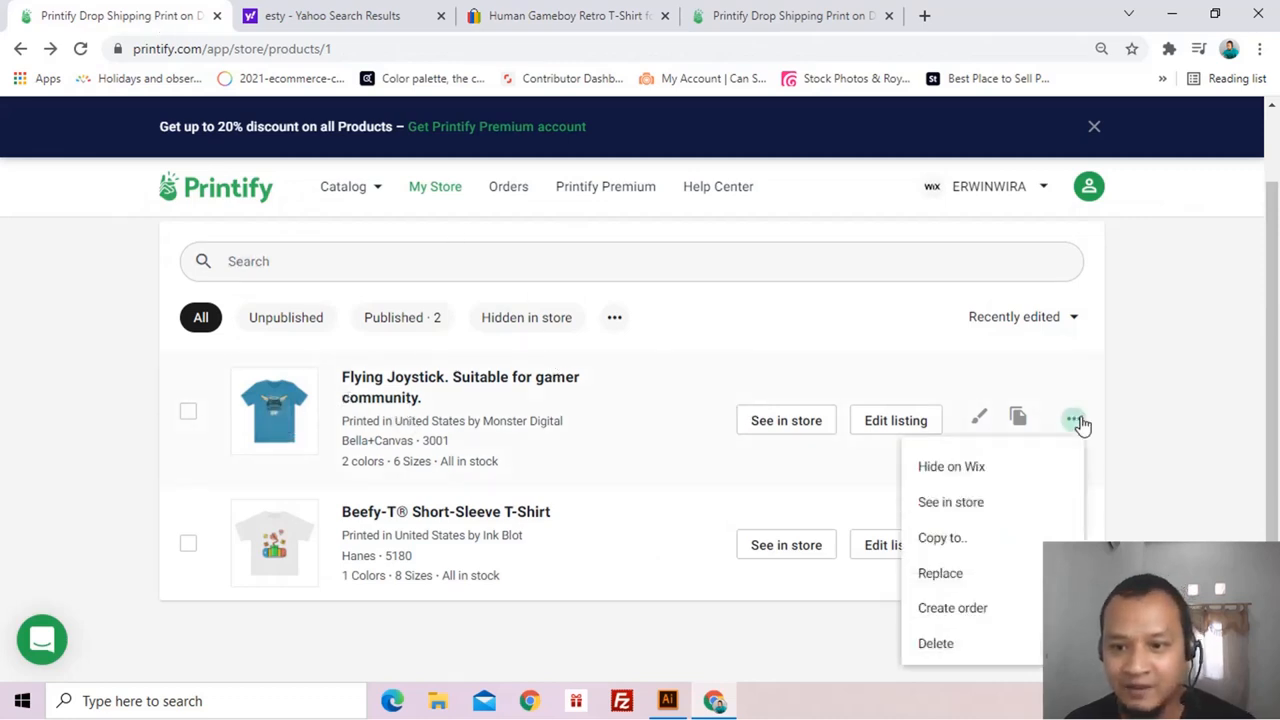
left_click(955, 609)
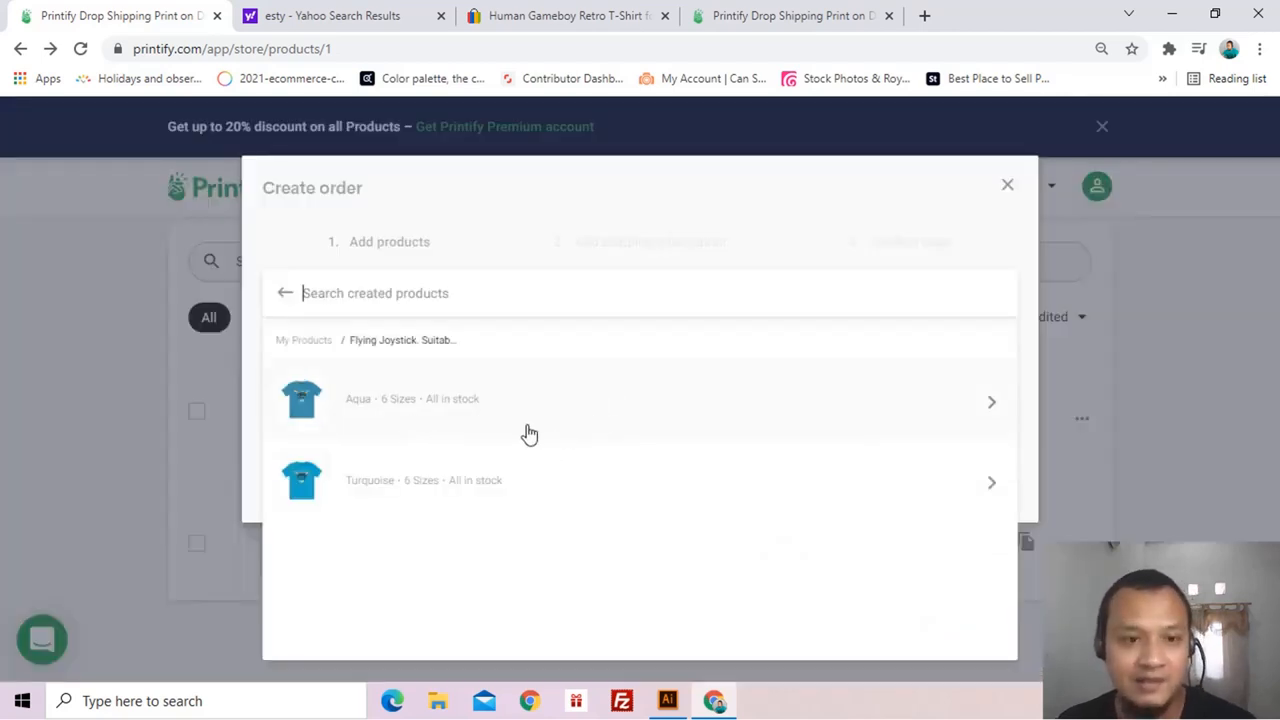
Choose the Aqua color, compare the prices per size, and add size 2XL to the order
left_click(447, 418)
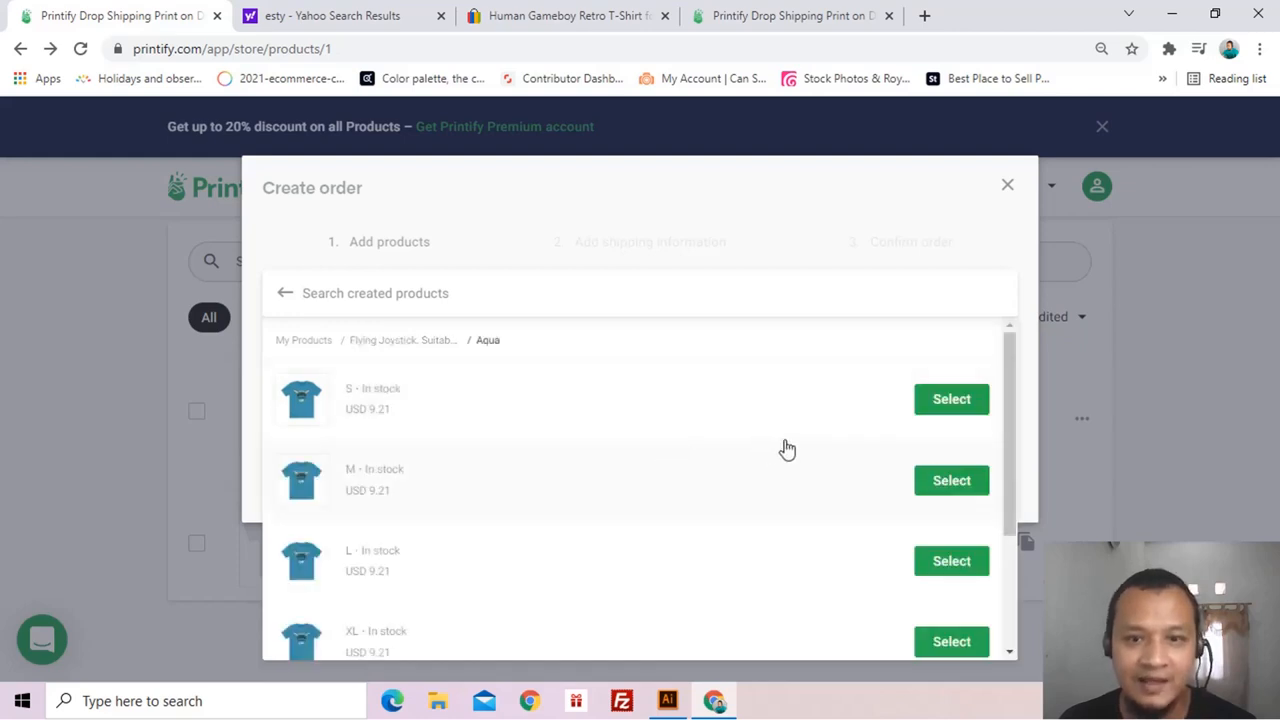
scroll(720, 460, "down", 1)
scroll(646, 471, "up", 1)
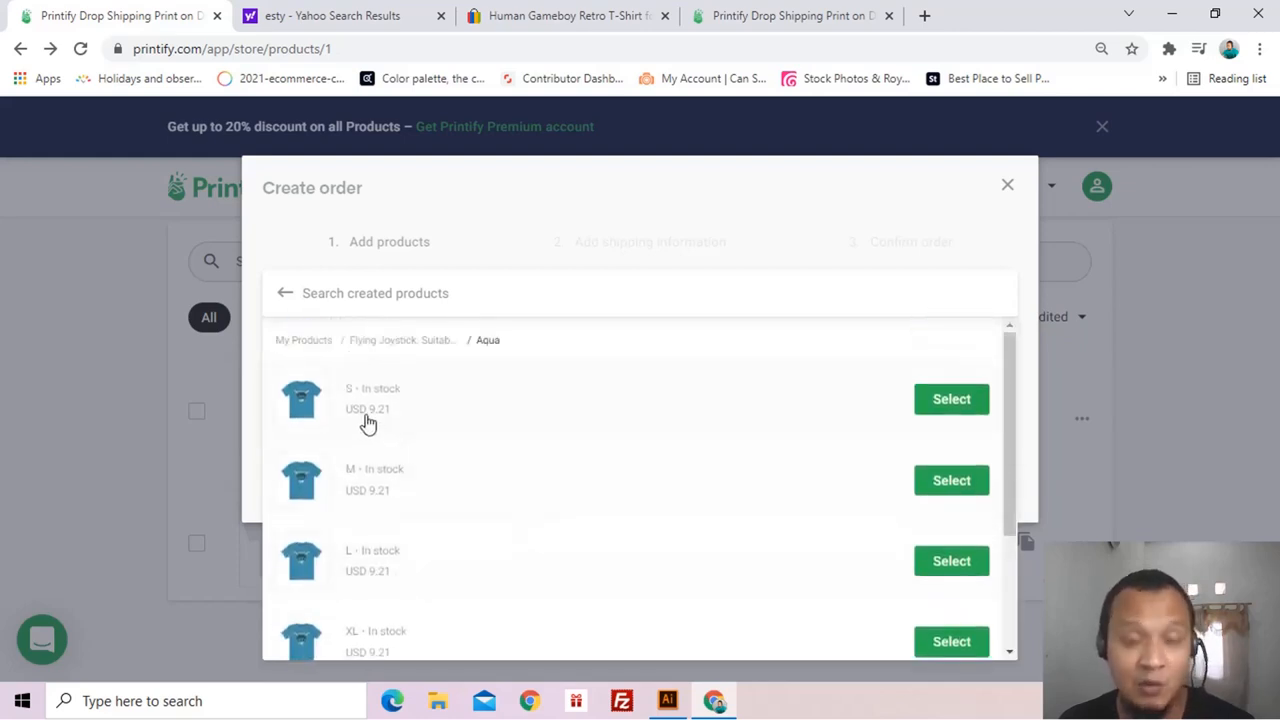
scroll(411, 471, "down", 3)
scroll(600, 487, "up", 3)
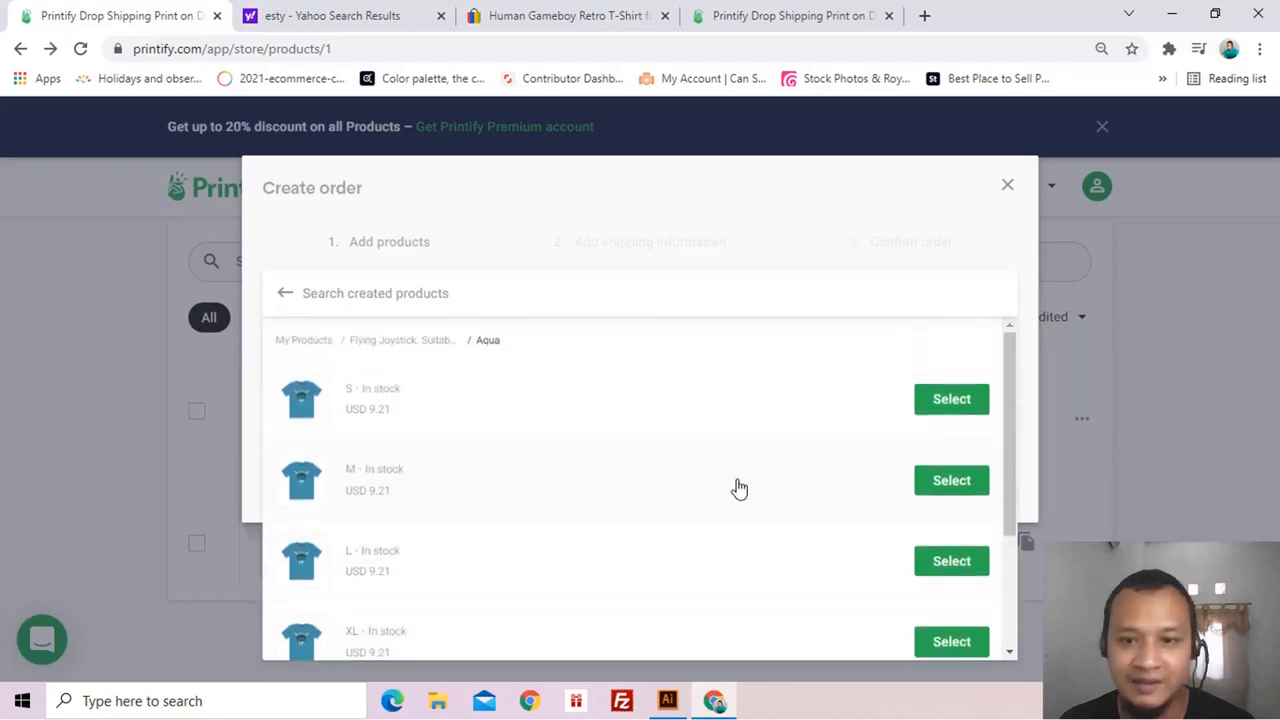
scroll(871, 523, "down", 1)
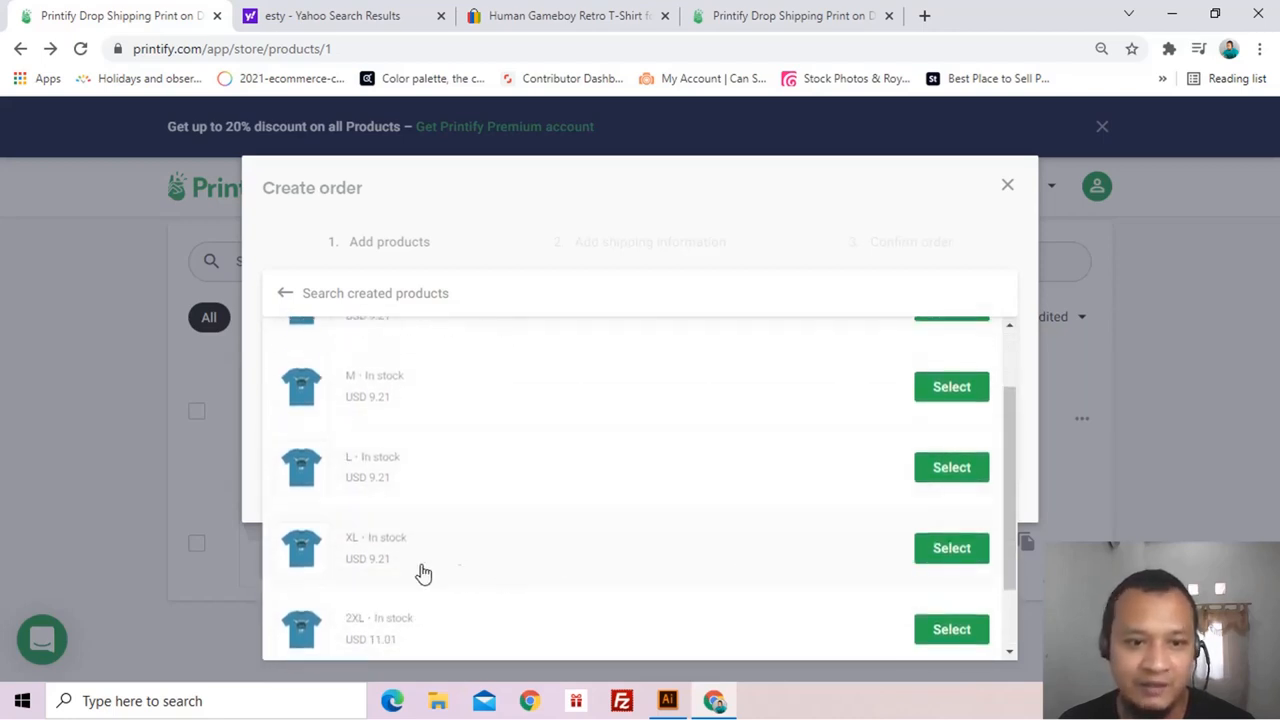
scroll(392, 570, "down", 1)
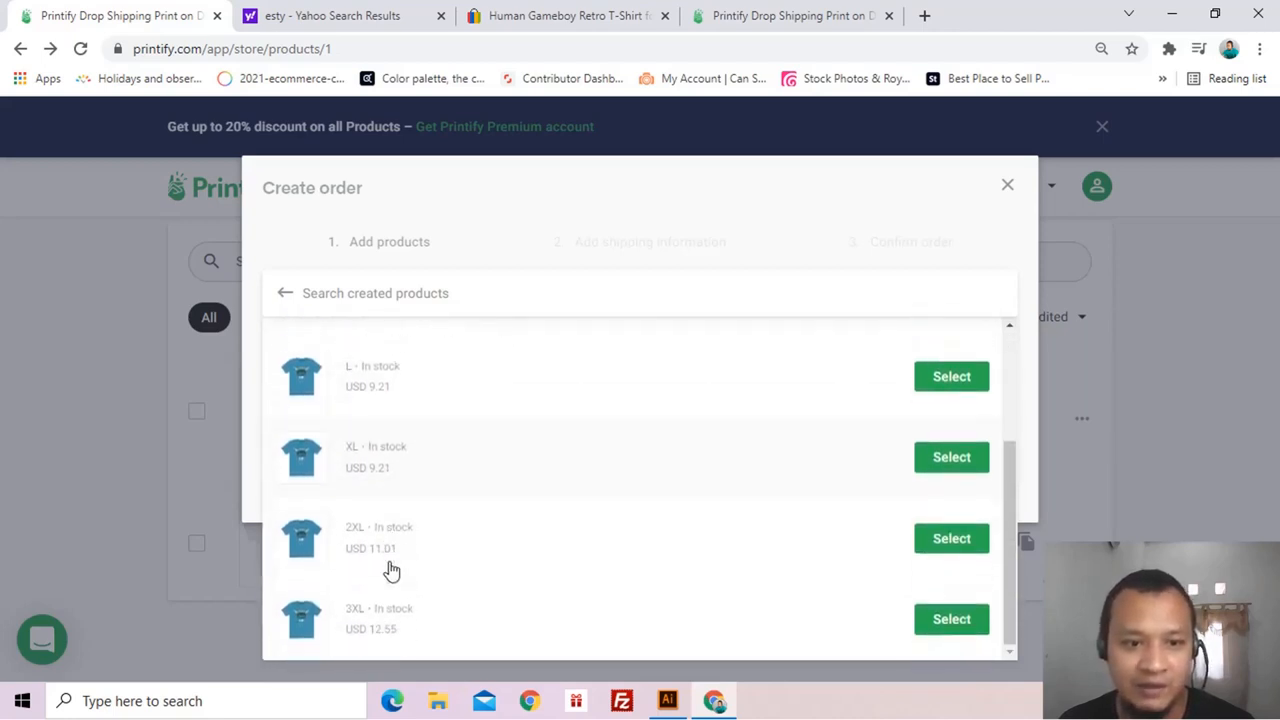
left_click(960, 540)
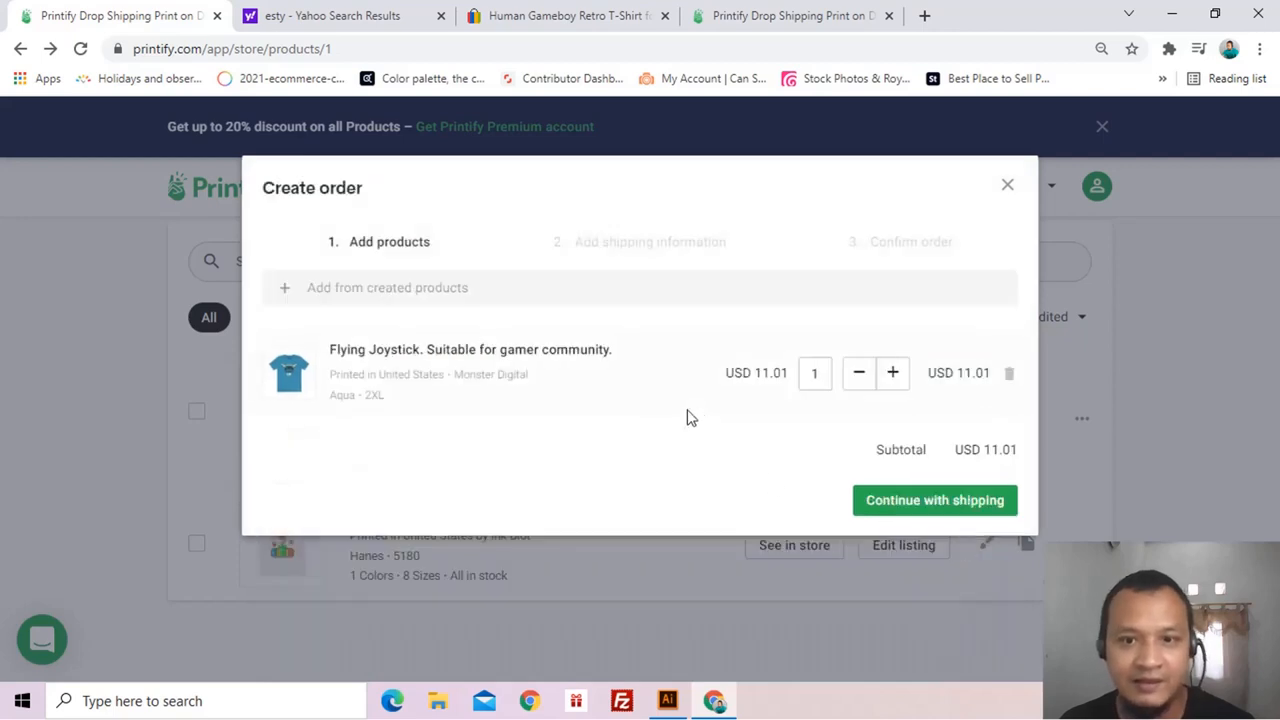
Set the order quantity to 3, continue to the shipping information, and look through the form's recipient and address fields
left_click(824, 369)
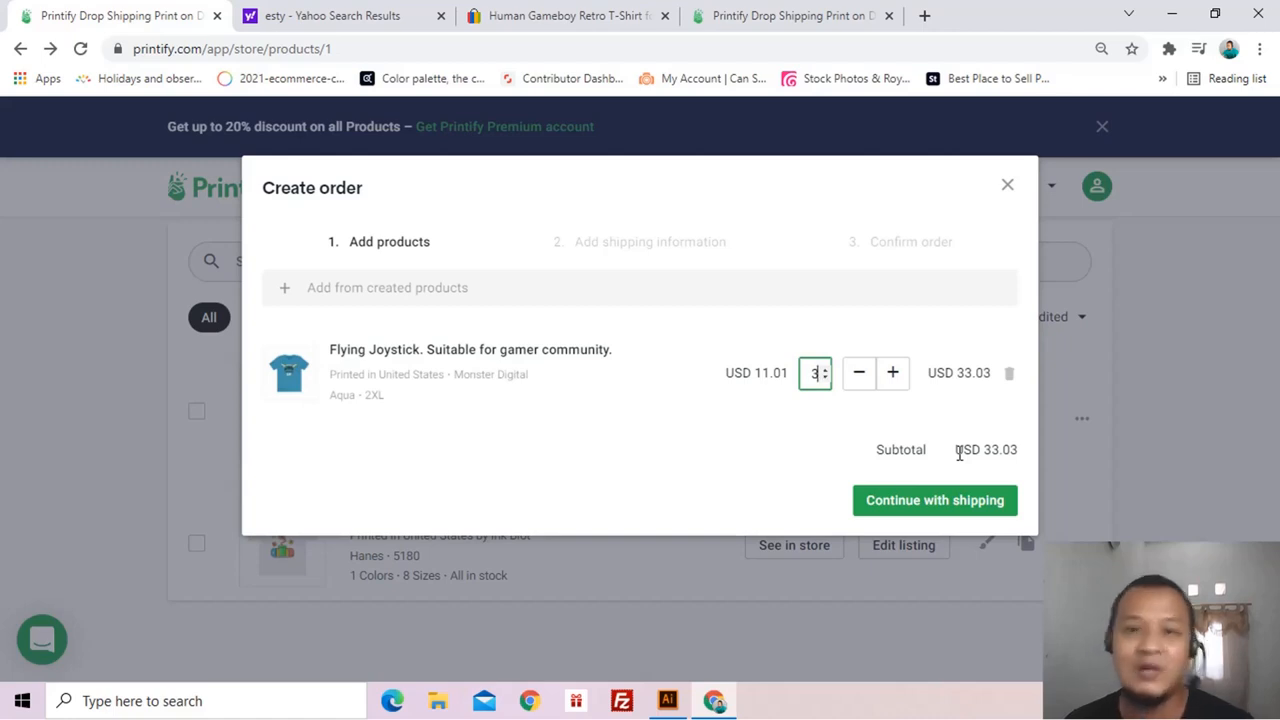
left_click(913, 503)
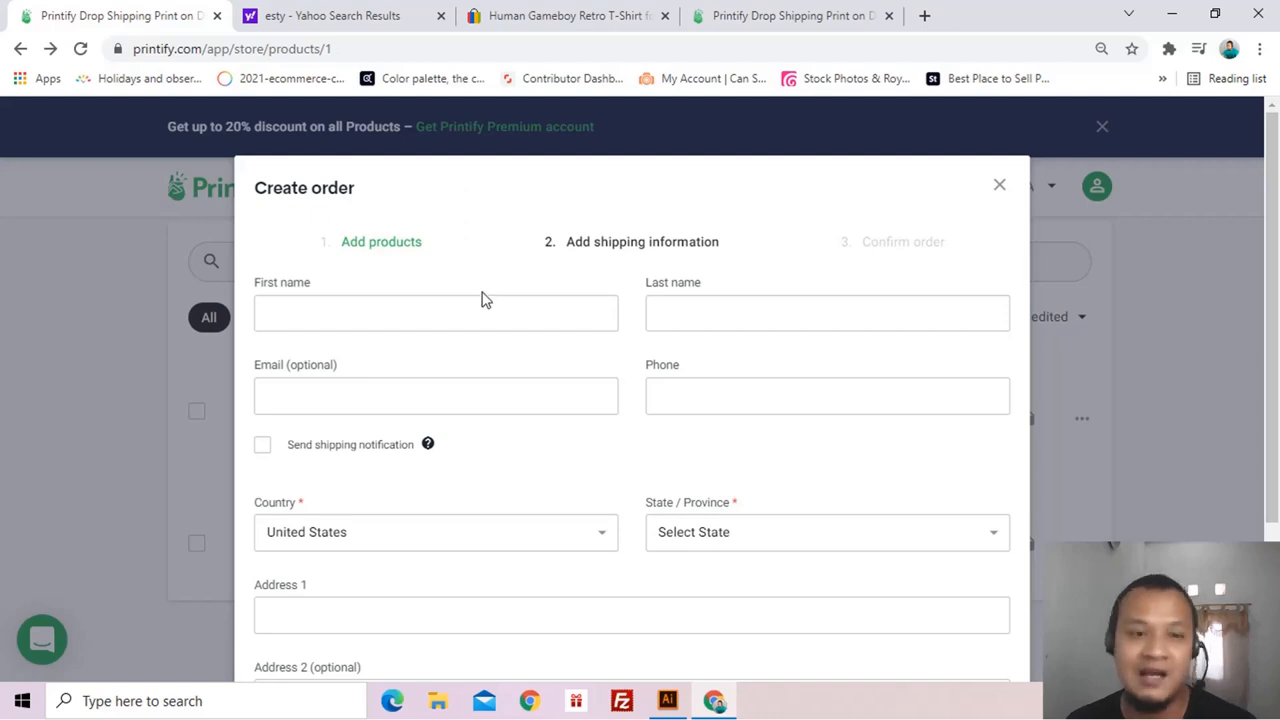
scroll(484, 298, "down", 2)
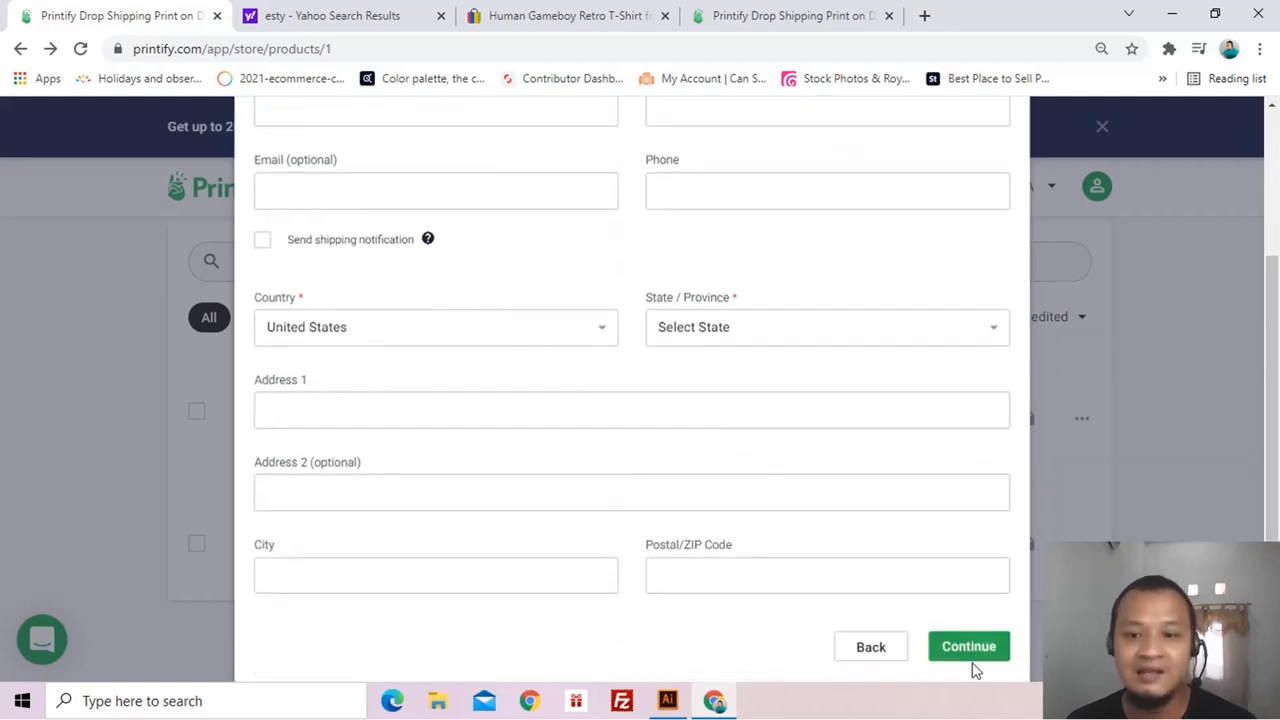
scroll(885, 420, "up", 2)
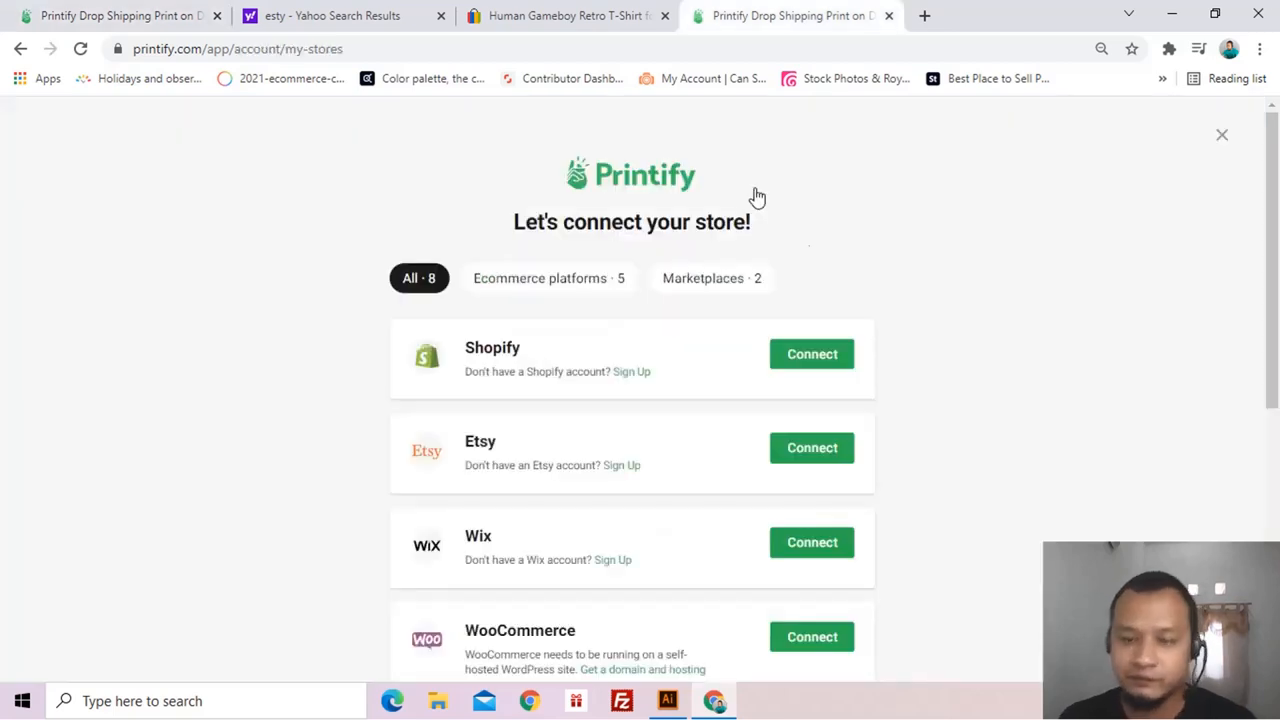
Look through the sales platforms on the store connection page, from Shopify and Etsy to eBay
scroll(811, 240, "down", 2)
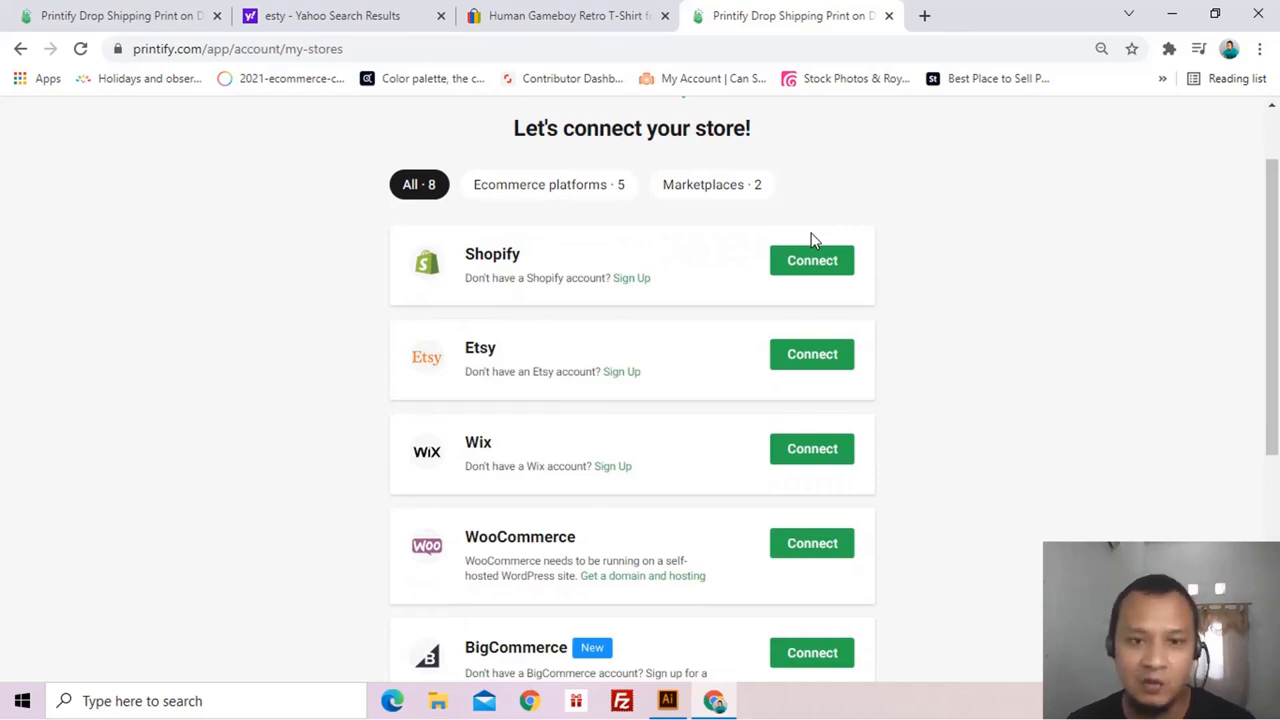
scroll(811, 240, "down", 5)
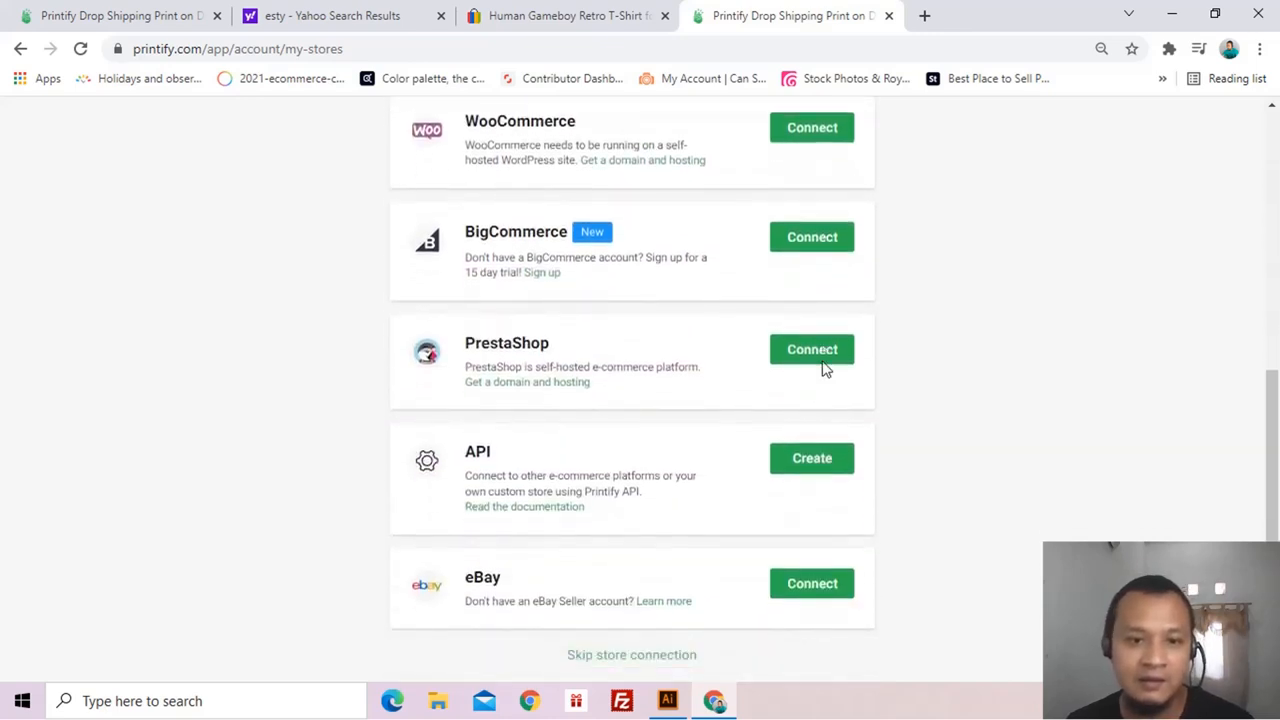
scroll(822, 366, "up", 5)
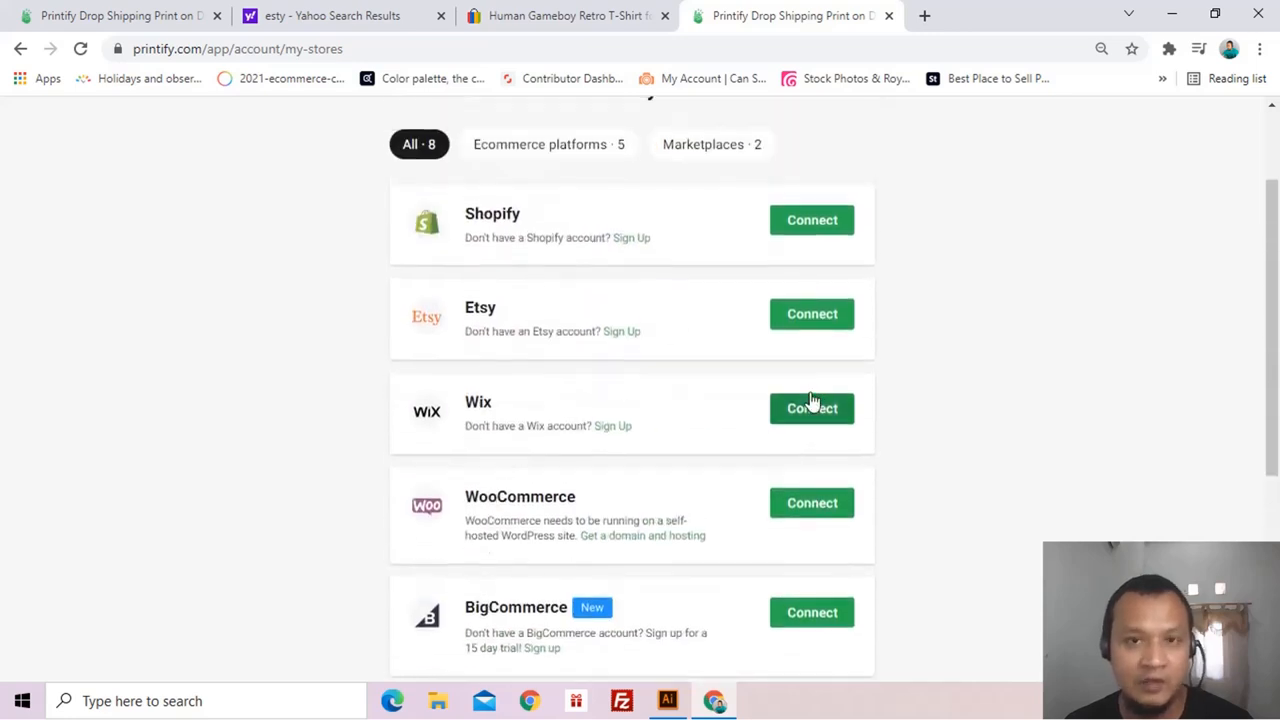
scroll(812, 401, "up", 1)
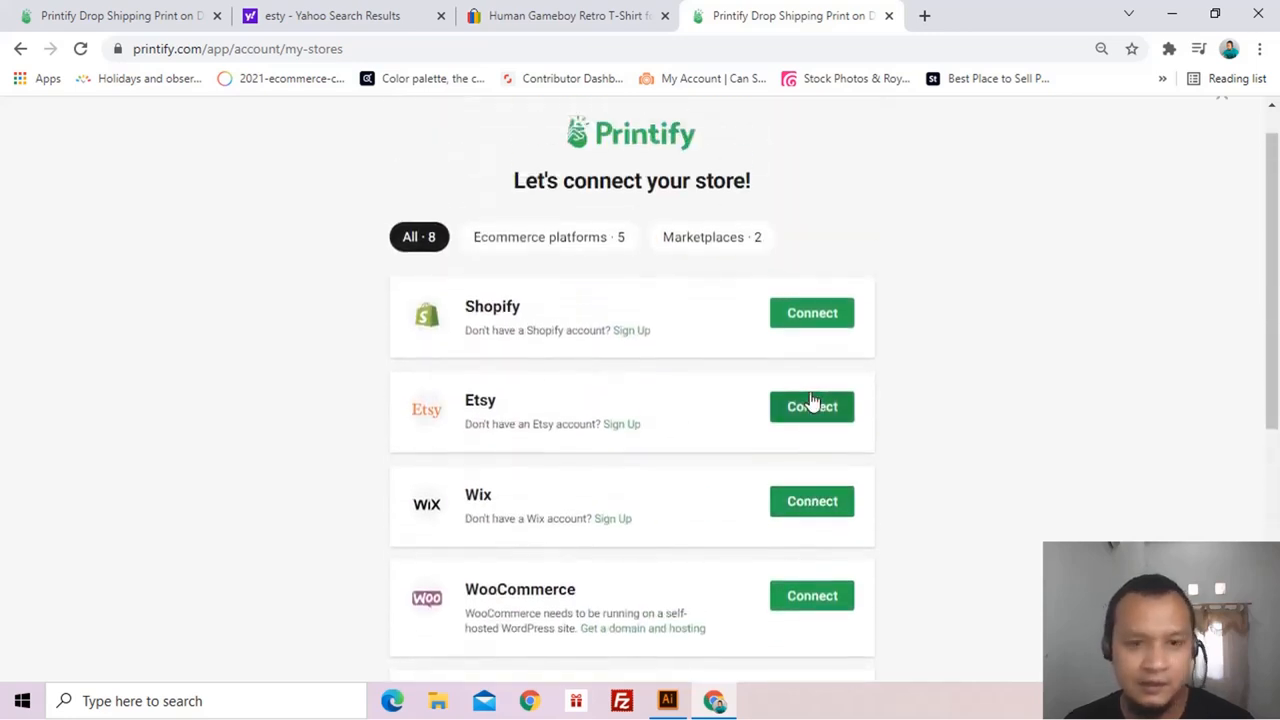
scroll(812, 401, "down", 1)
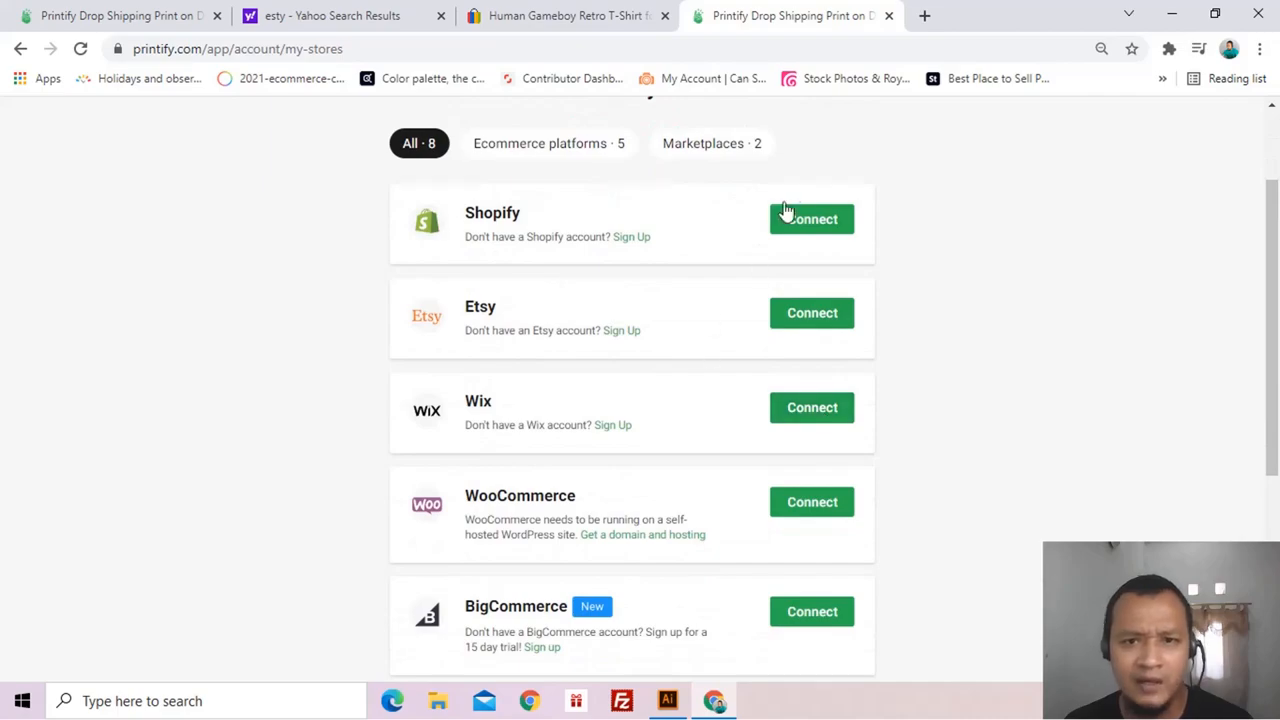
scroll(923, 314, "down", 1)
Browse the Printify YouTube channel's Getting Started and Tutorials rows for videos on products, samples, shipping and store integrations
scroll(877, 457, "down", 2)
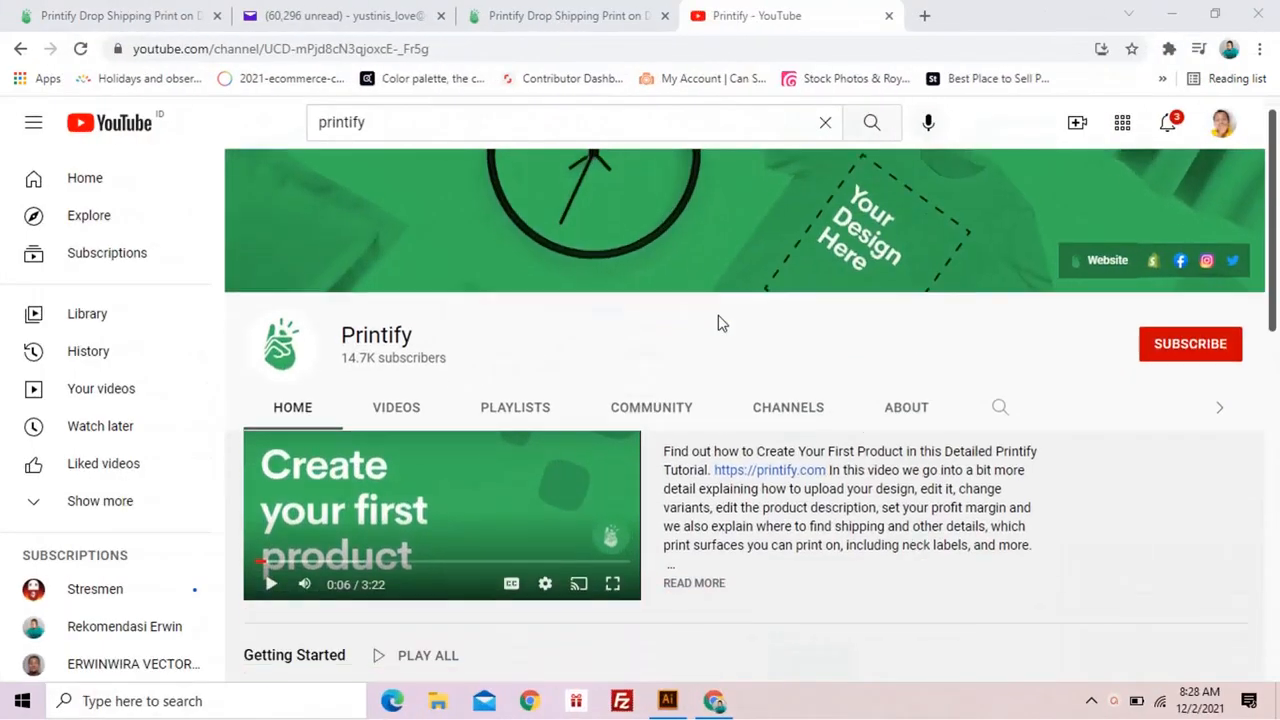
scroll(718, 318, "down", 3)
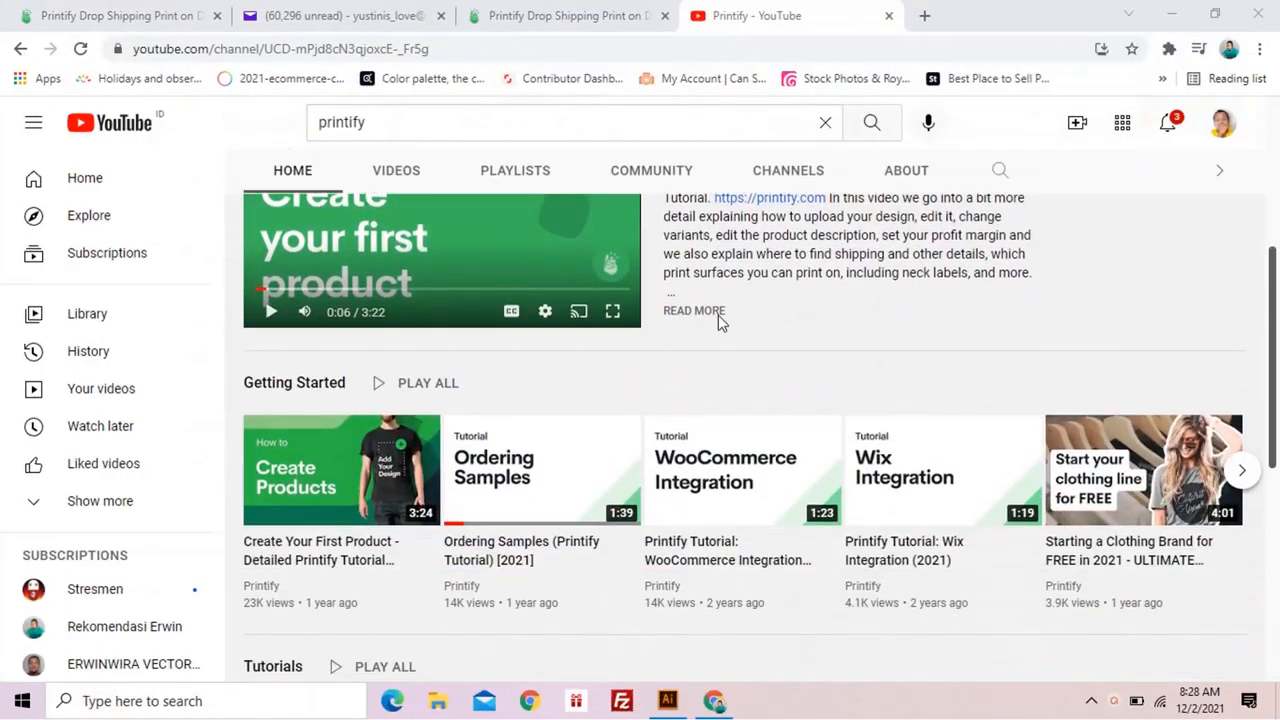
scroll(718, 315, "down", 1)
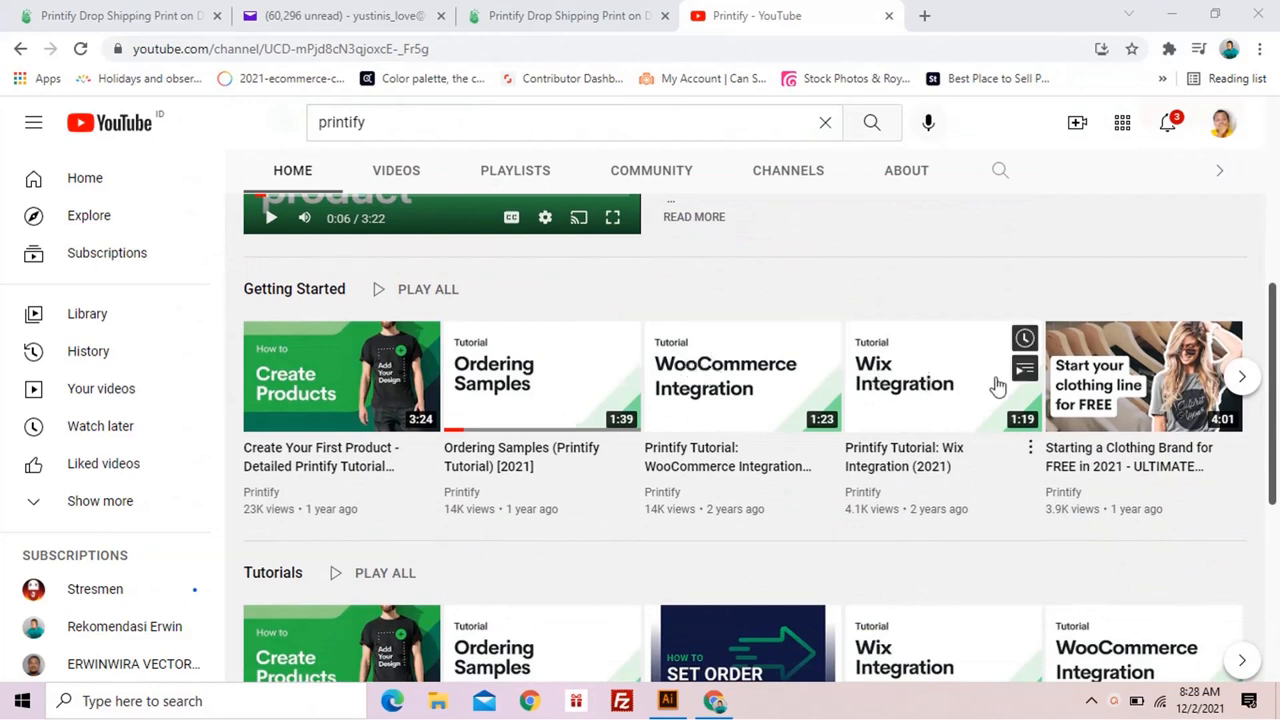
left_click(1238, 390)
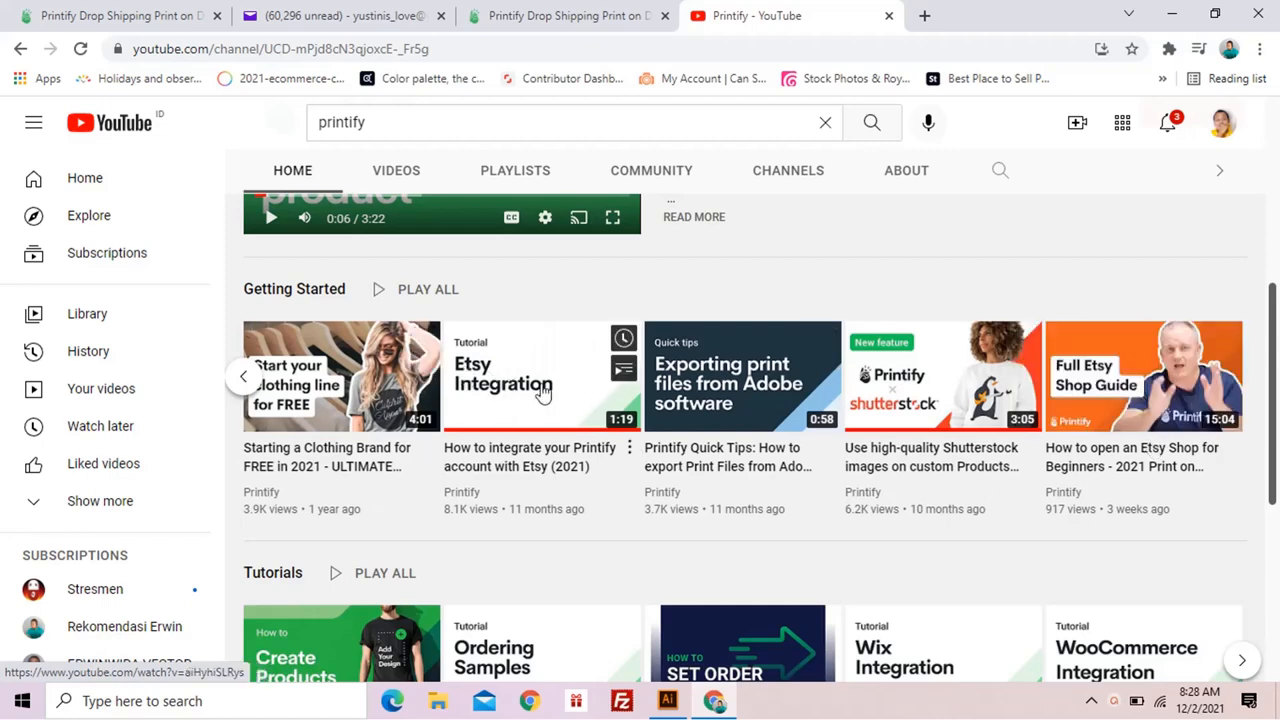
scroll(543, 392, "down", 2)
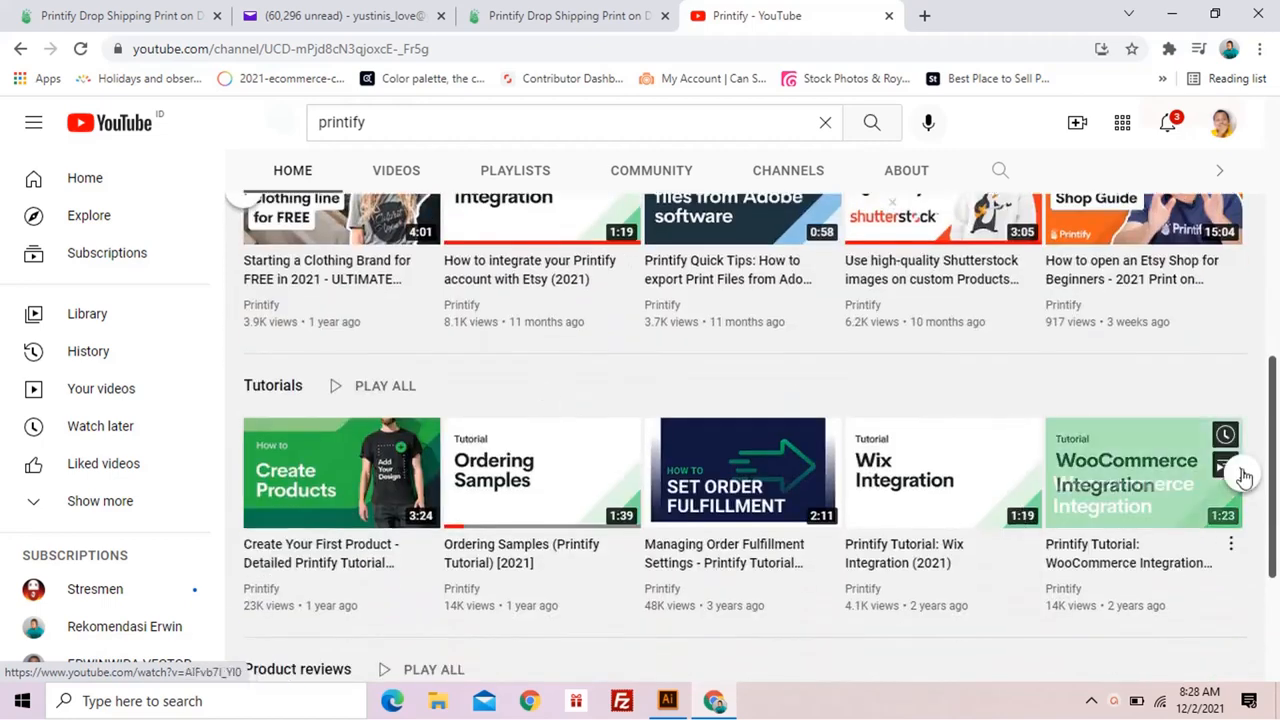
left_click(1243, 476)
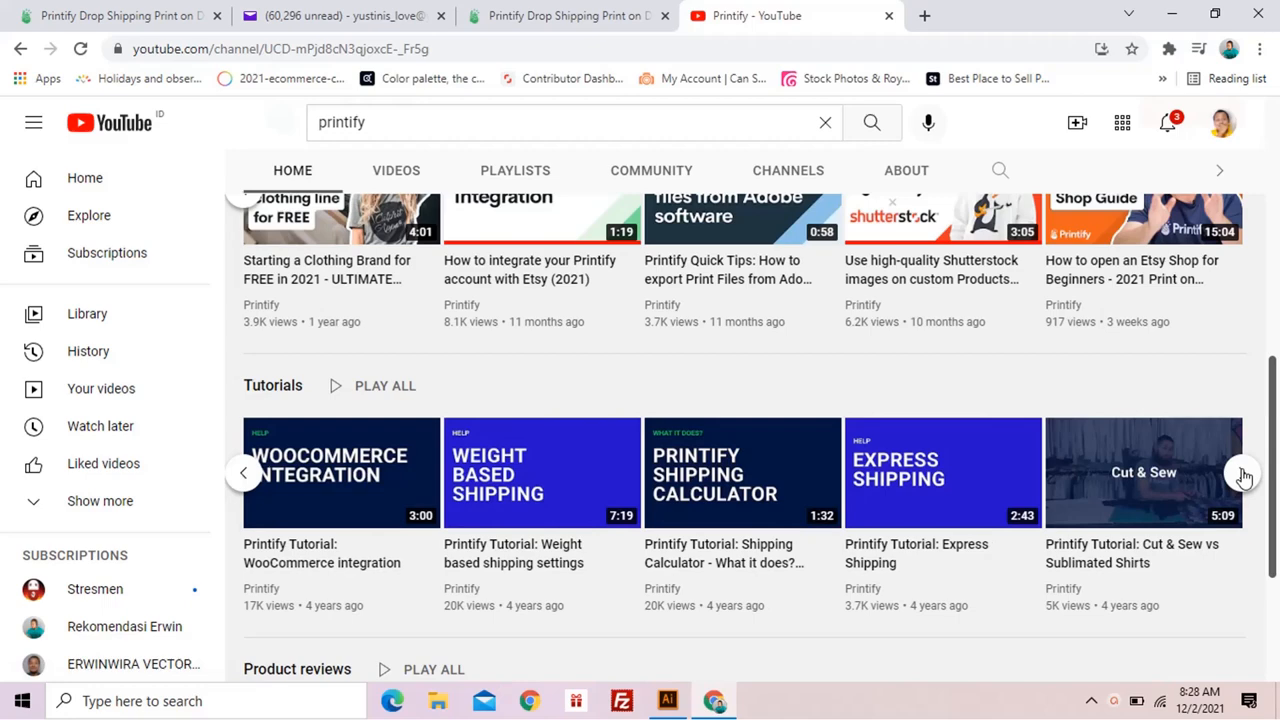
scroll(1243, 476, "down", 3)
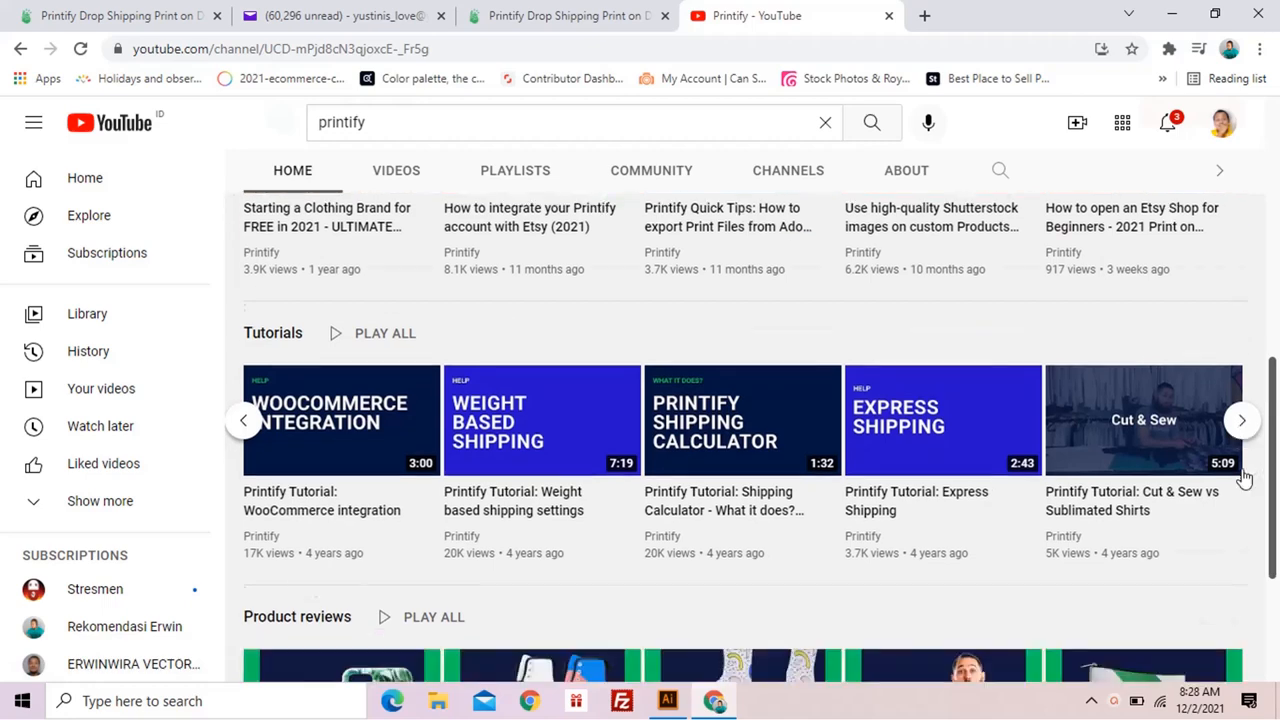
left_click(1239, 505)
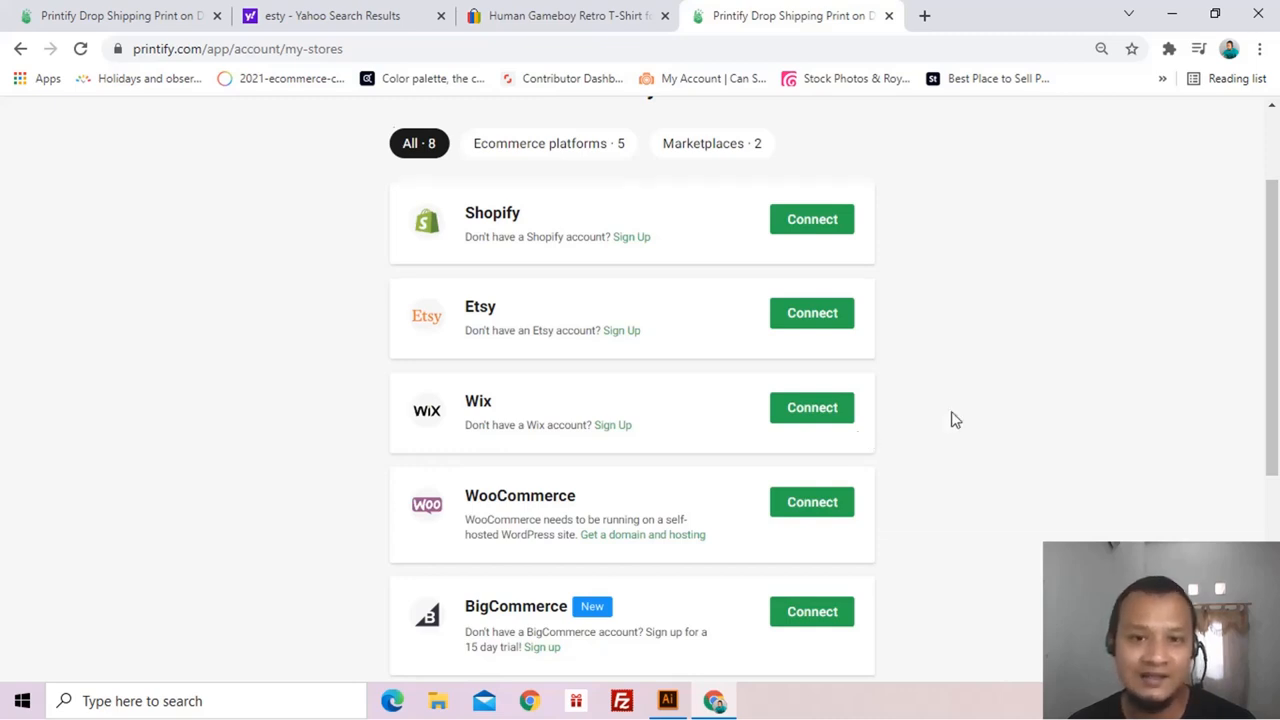
scroll(952, 420, "down", 3)
scroll(952, 420, "up", 1)
scroll(955, 420, "up", 1)
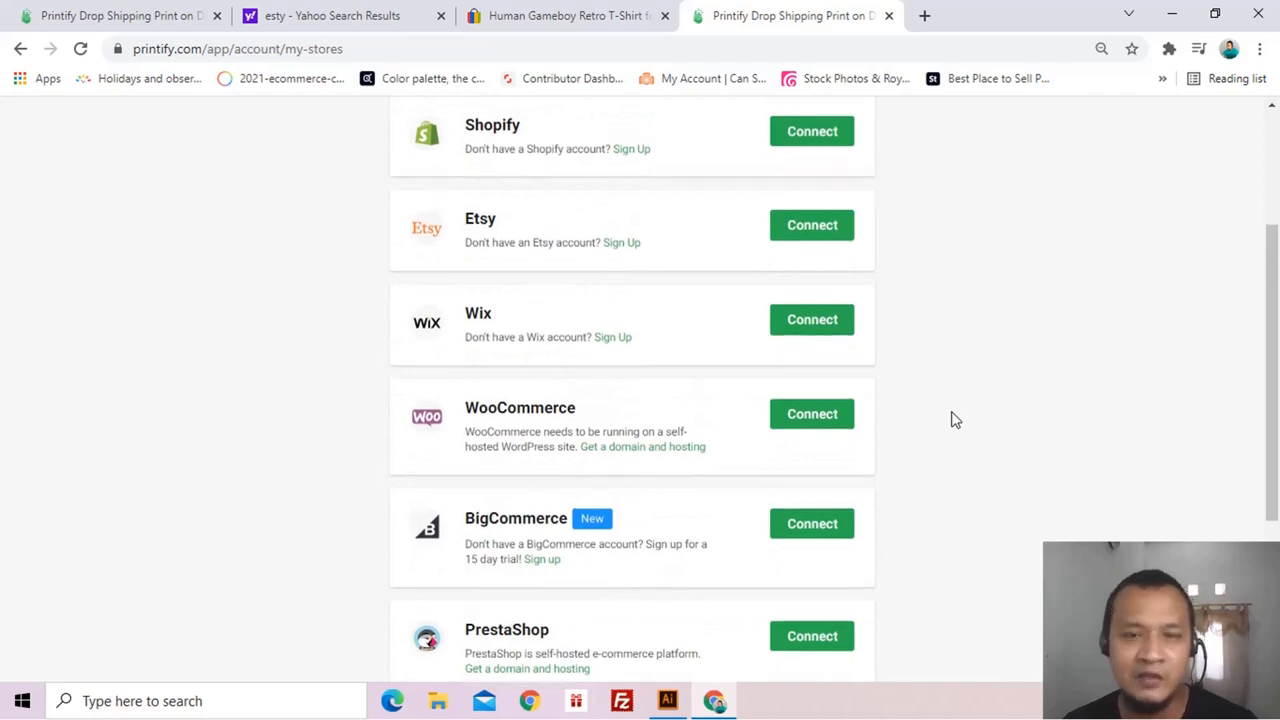
scroll(955, 420, "up", 1)
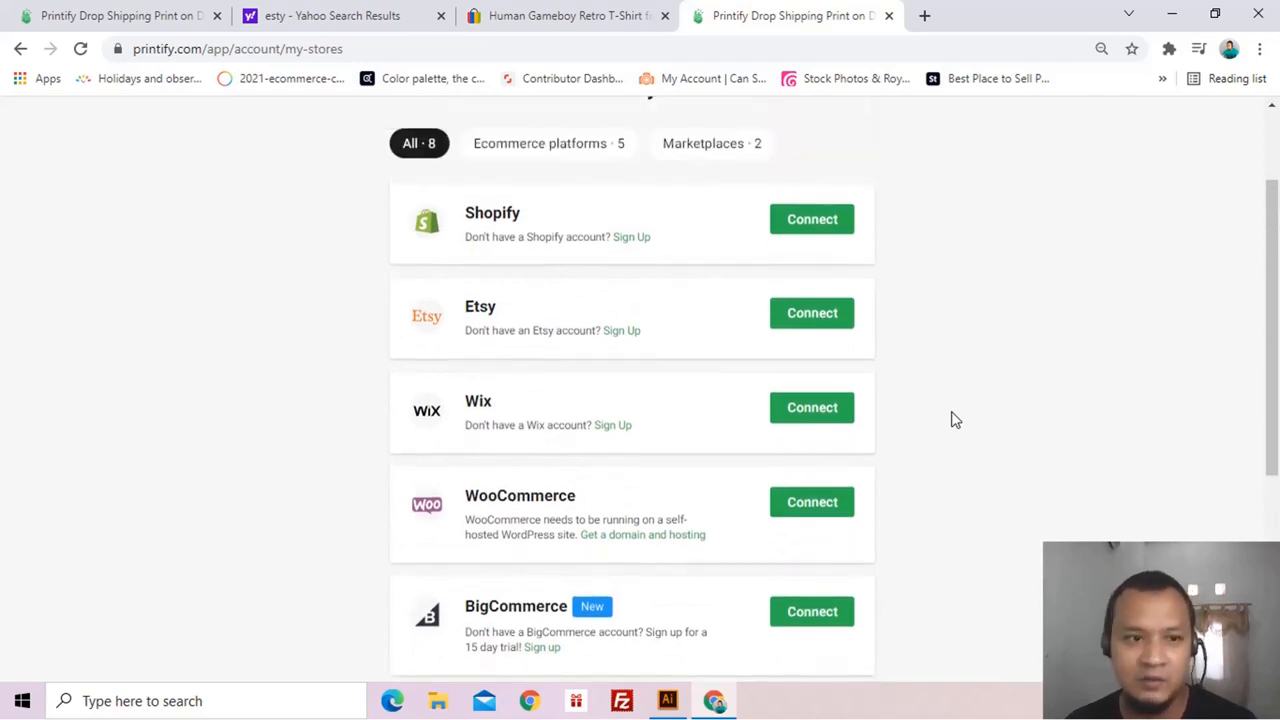